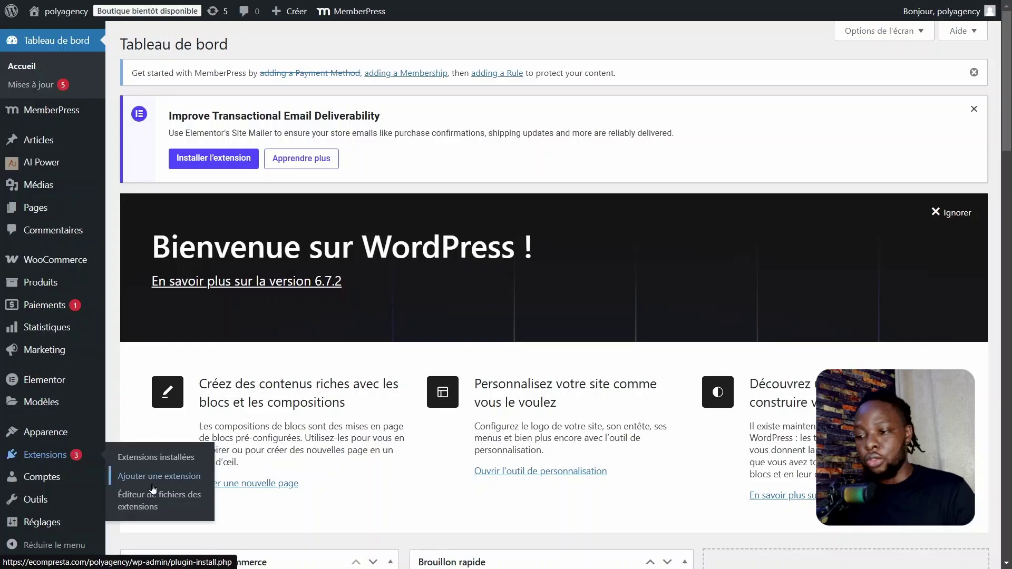
Go to the page for adding plugins and display the form for uploading a plugin ZIP file.
left_click(160, 477)
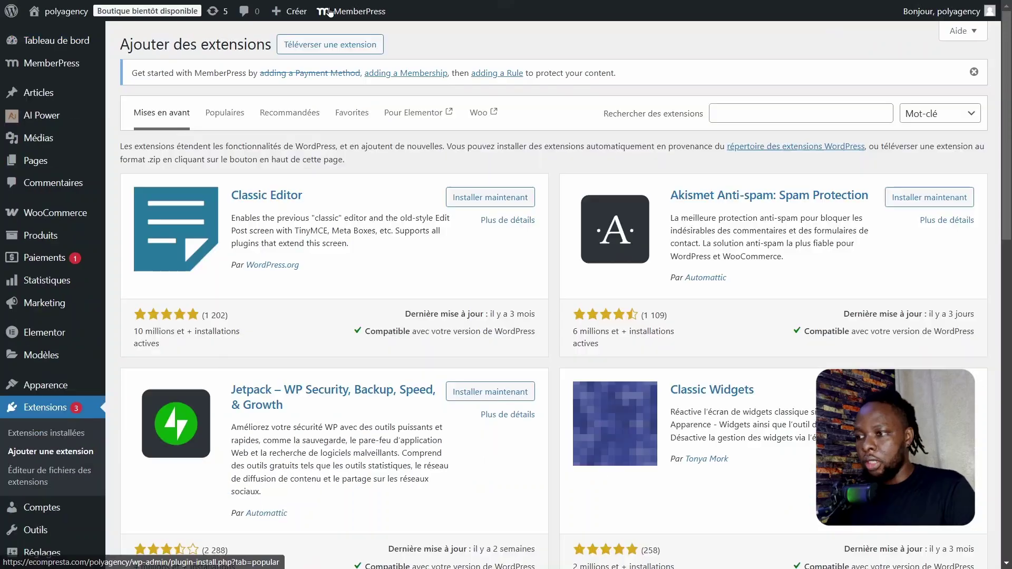
left_click(318, 47)
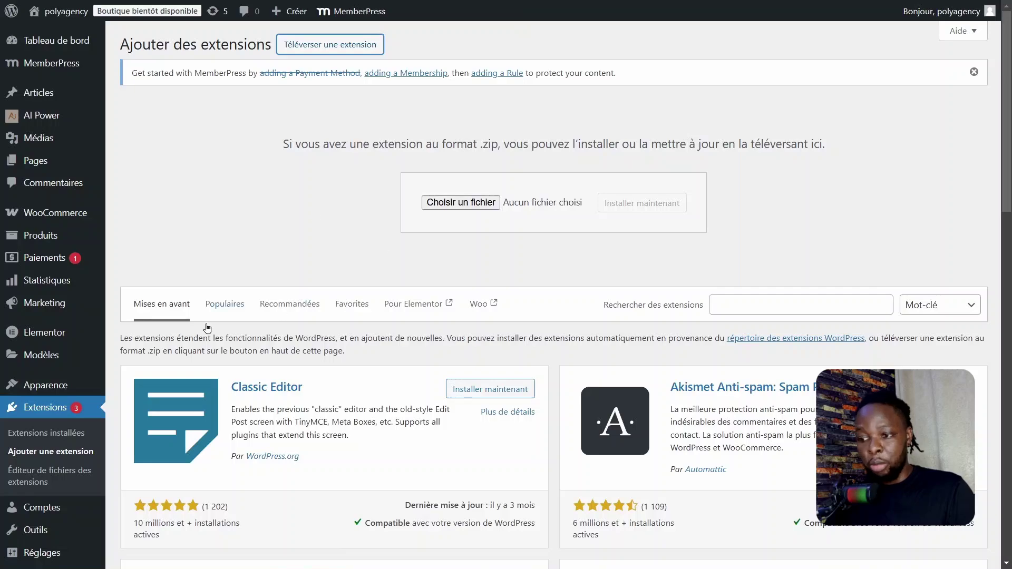
Look through the installed plugins for MemberPress Pro and WooCommerce, and preview the sections they add to the admin area.
left_click(79, 433)
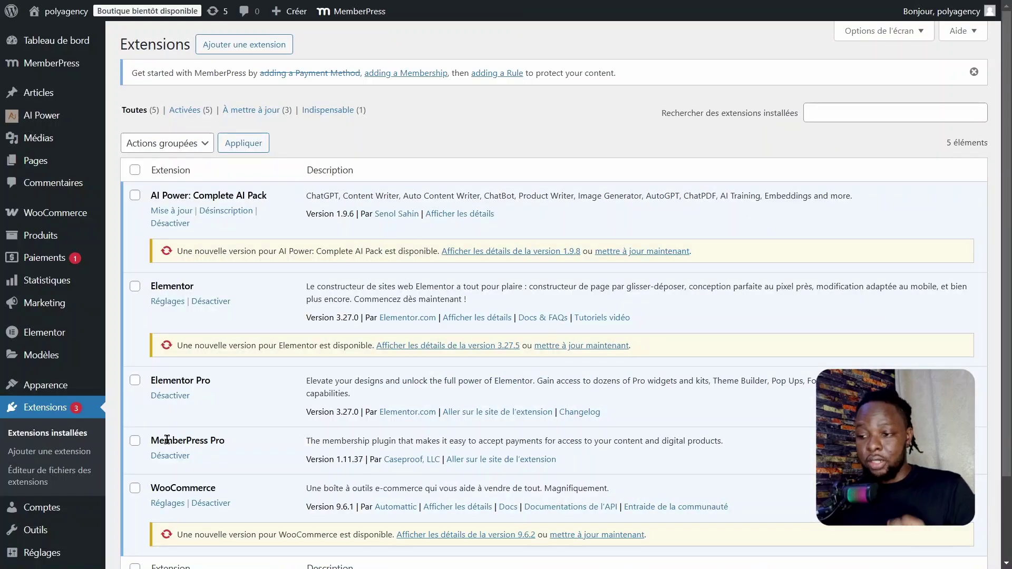
left_click_drag(163, 443, 235, 443)
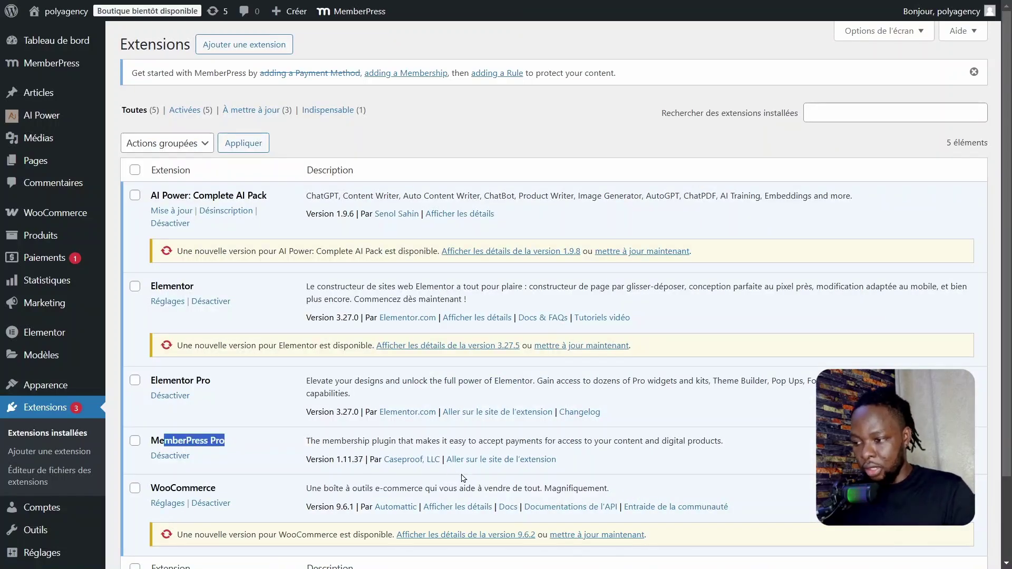
mouse_move(43, 226)
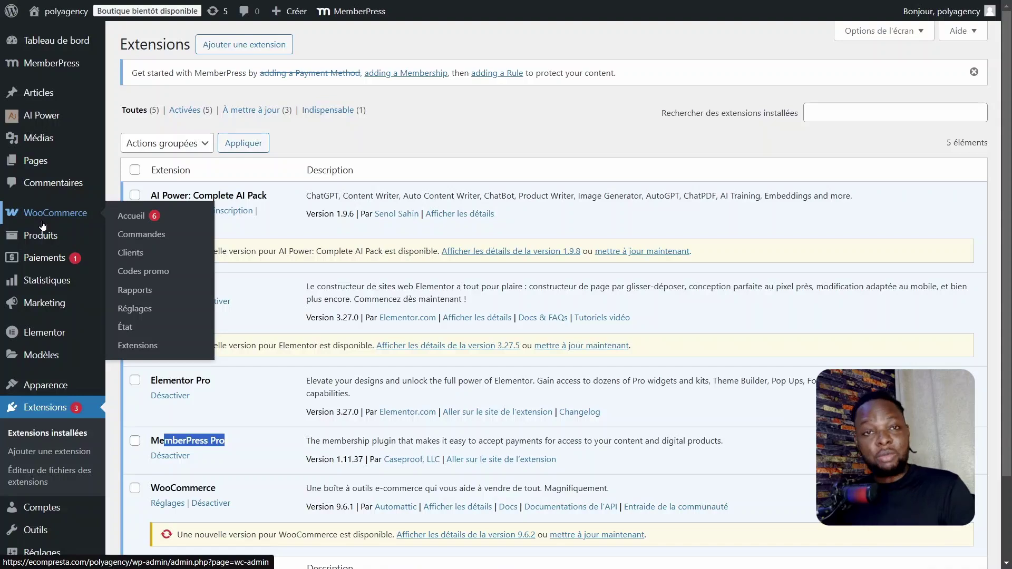
mouse_move(72, 235)
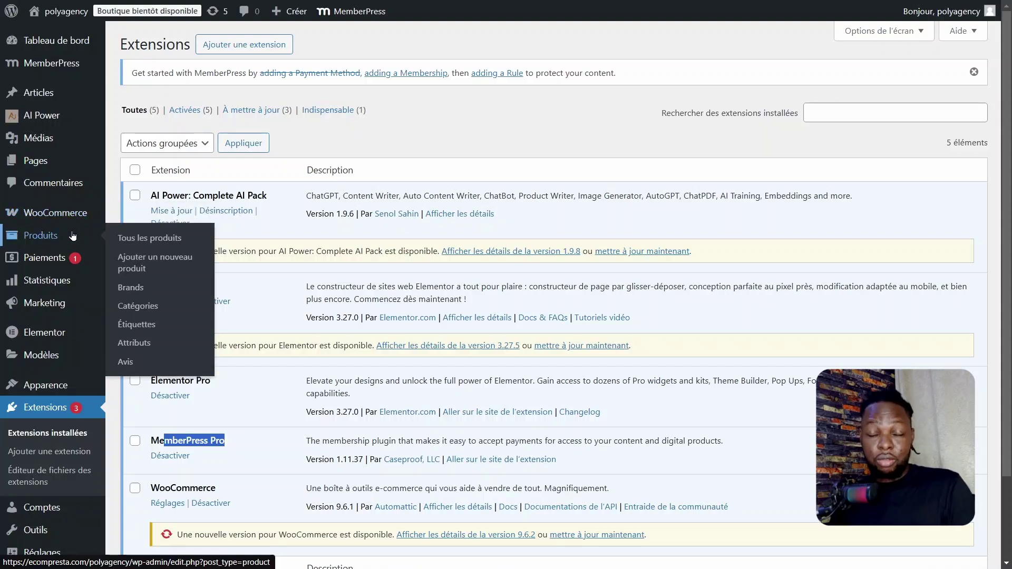
mouse_move(50, 62)
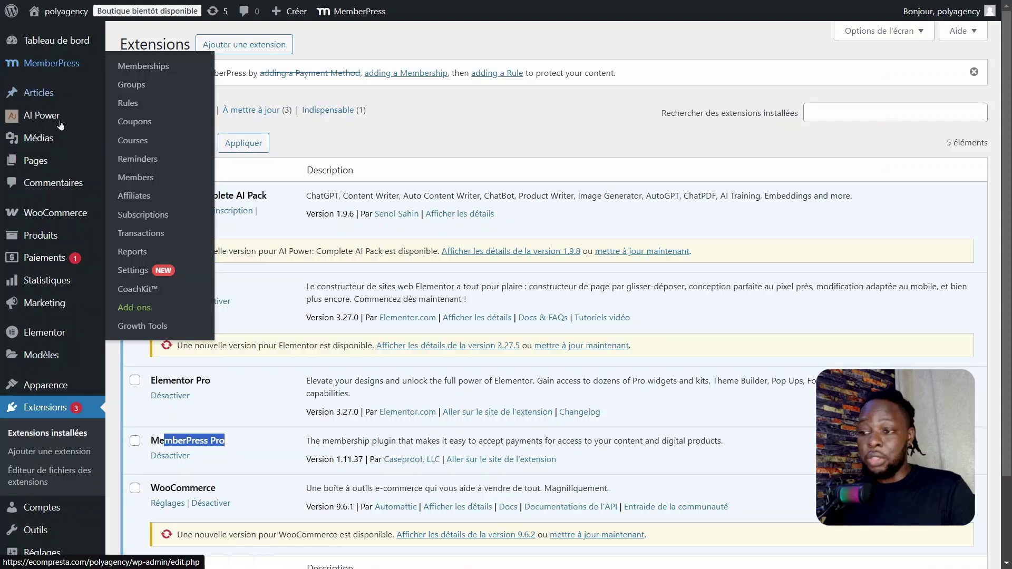
mouse_move(46, 91)
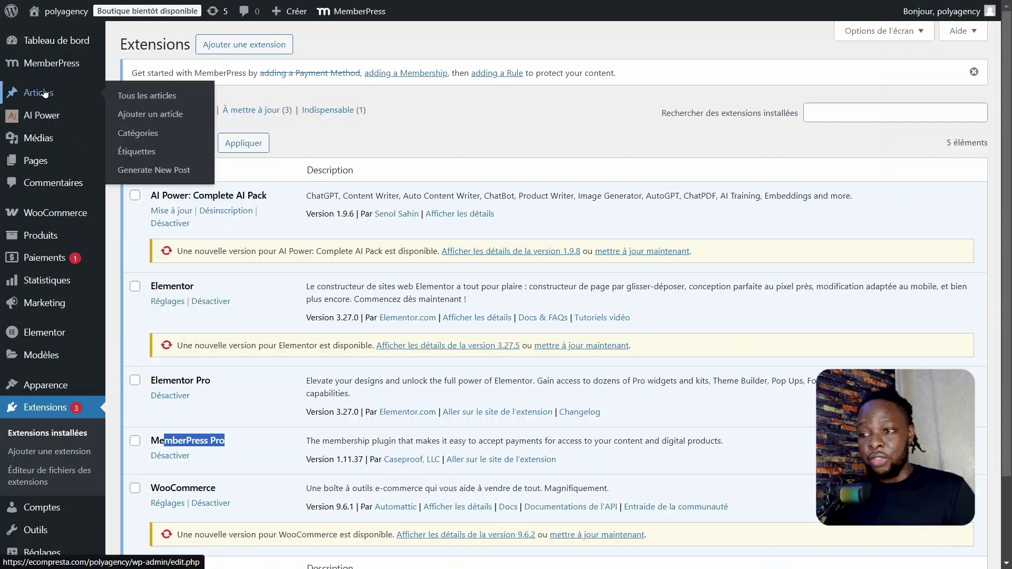
left_click(170, 441)
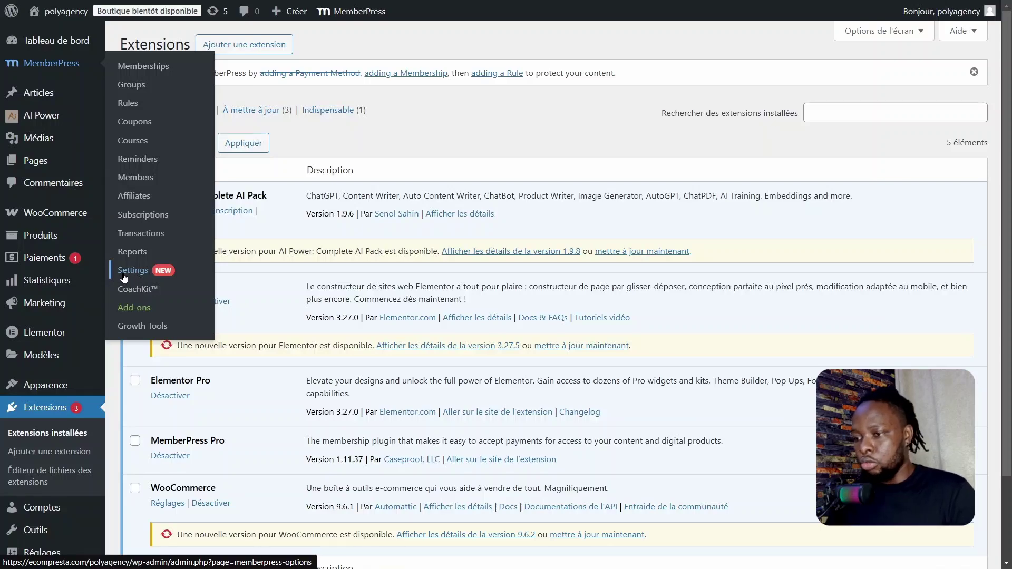
In the MemberPress payment settings, add a blank payment method and review the gateways it can use.
left_click(134, 270)
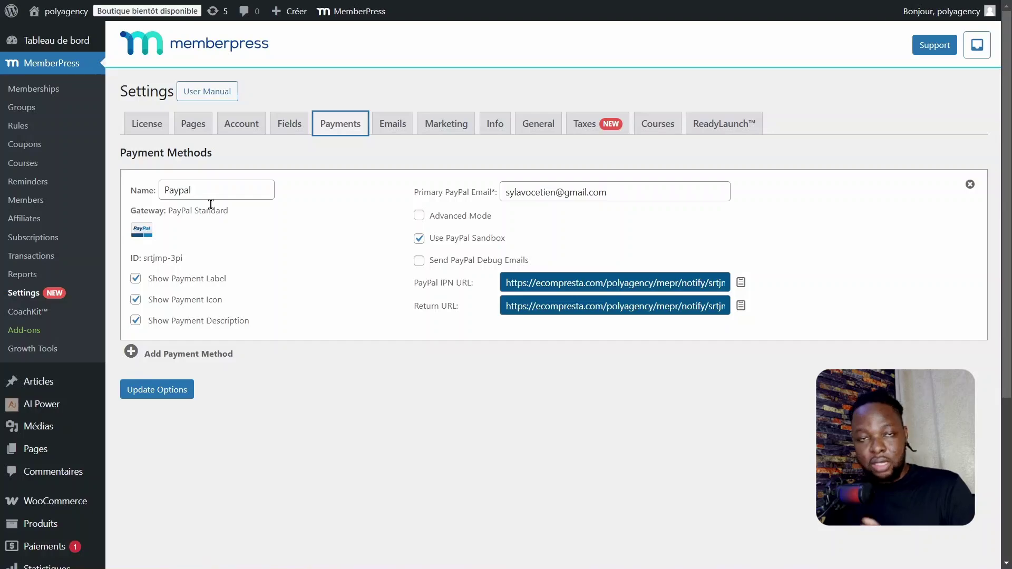
left_click(154, 358)
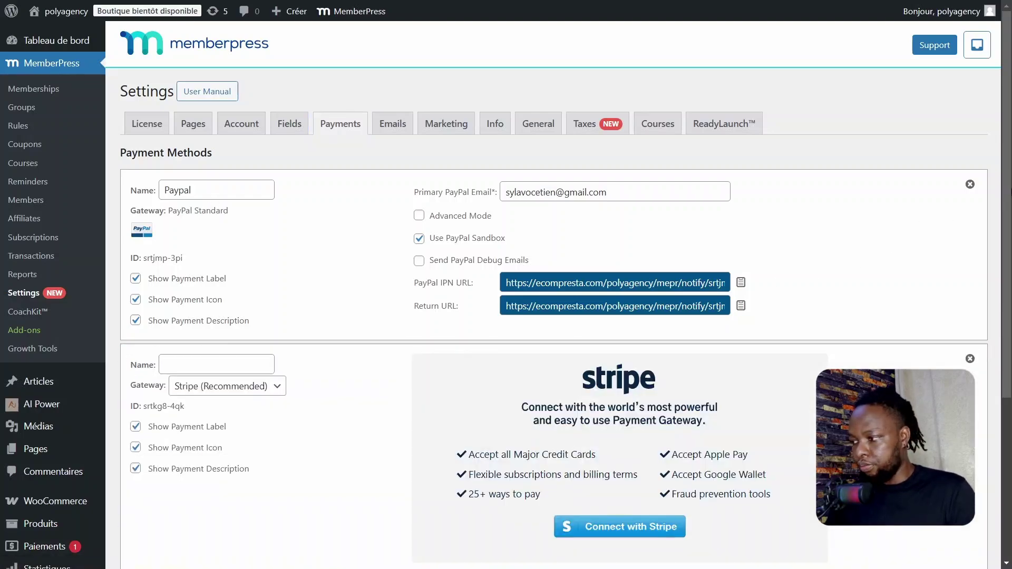
left_click_drag(1007, 193, 1008, 318)
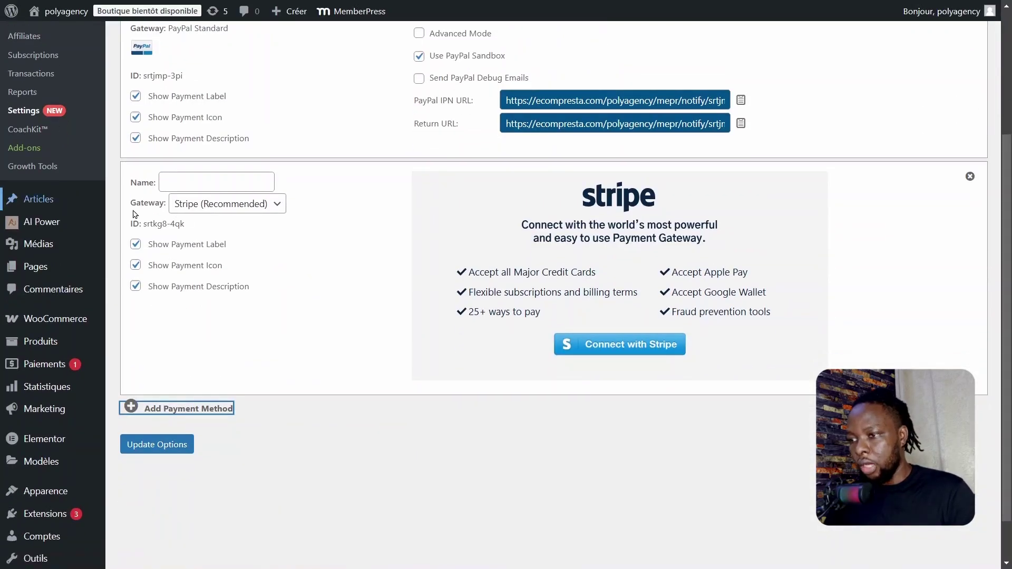
left_click(205, 207)
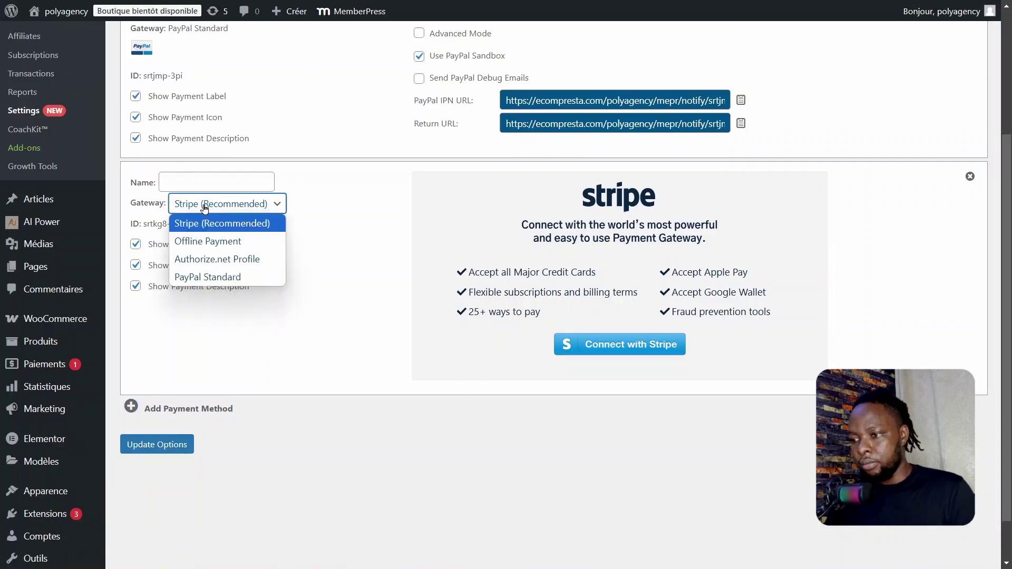
left_click(204, 207)
left_click(196, 182)
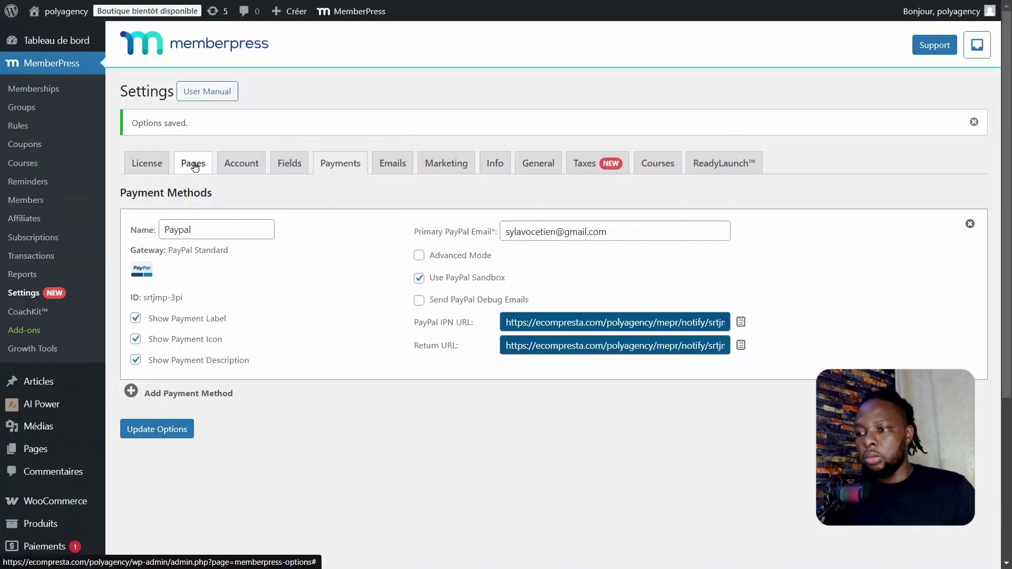
Examine the MemberPress page settings: reserved pages, choices for the login page, page slugs and unauthorized access options.
left_click(192, 164)
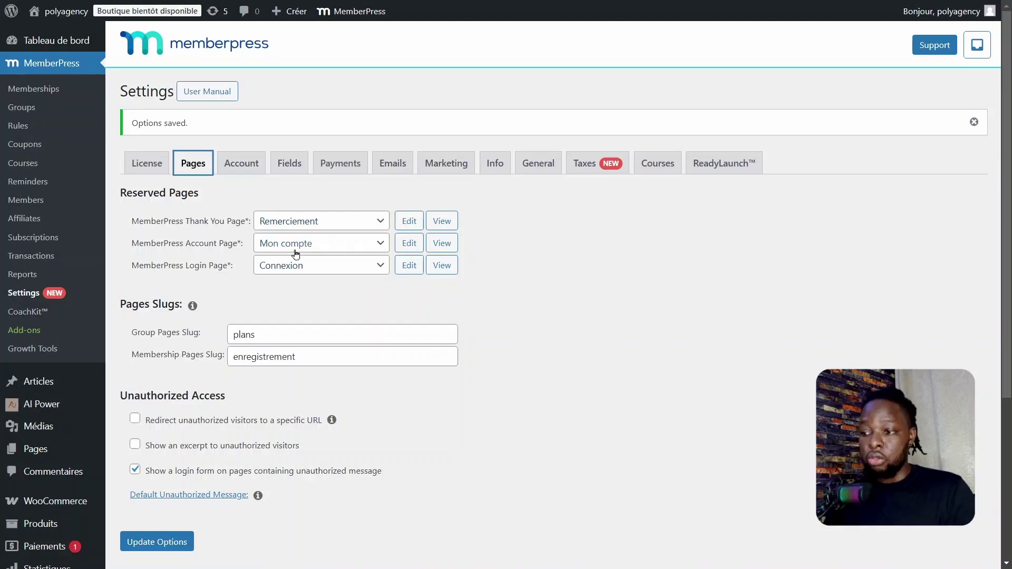
left_click_drag(295, 356, 217, 362)
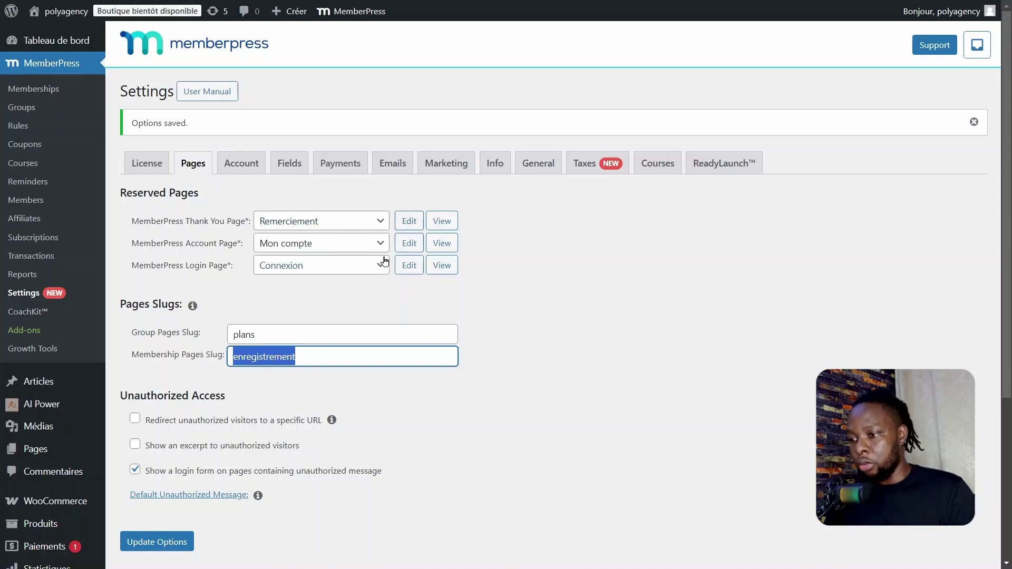
left_click(323, 269)
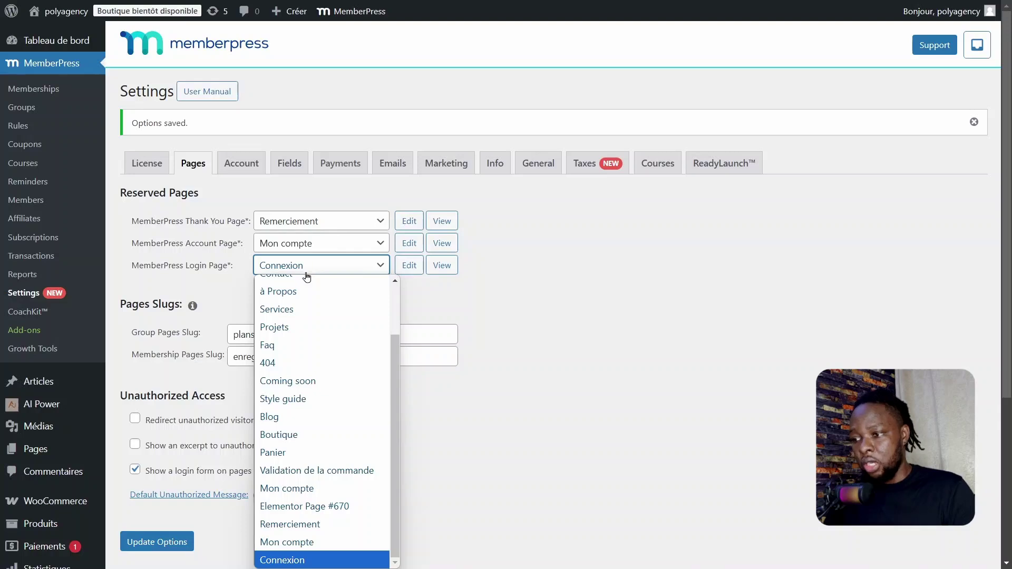
left_click(307, 272)
left_click(373, 300)
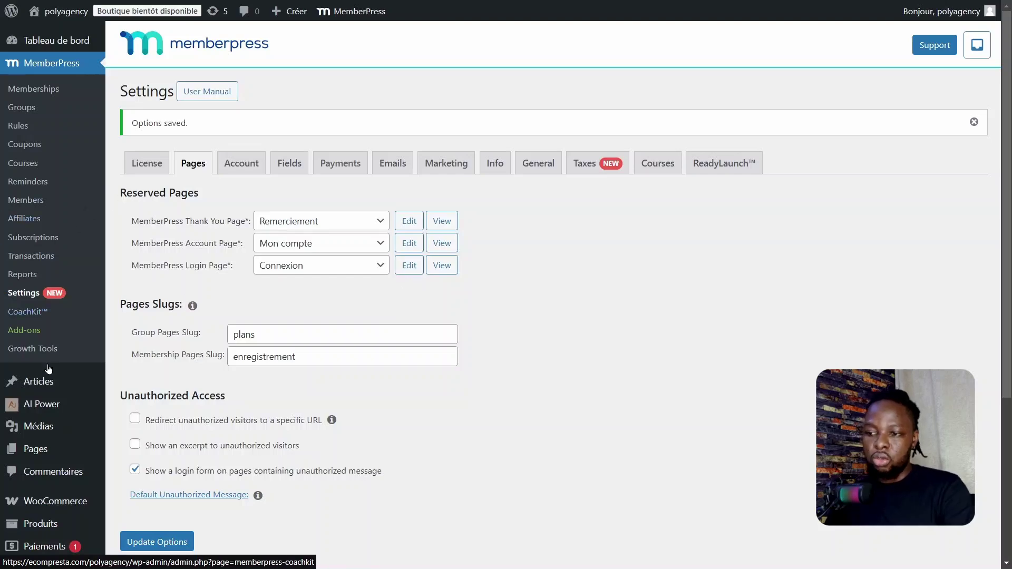
scroll(50, 294, "down", 3)
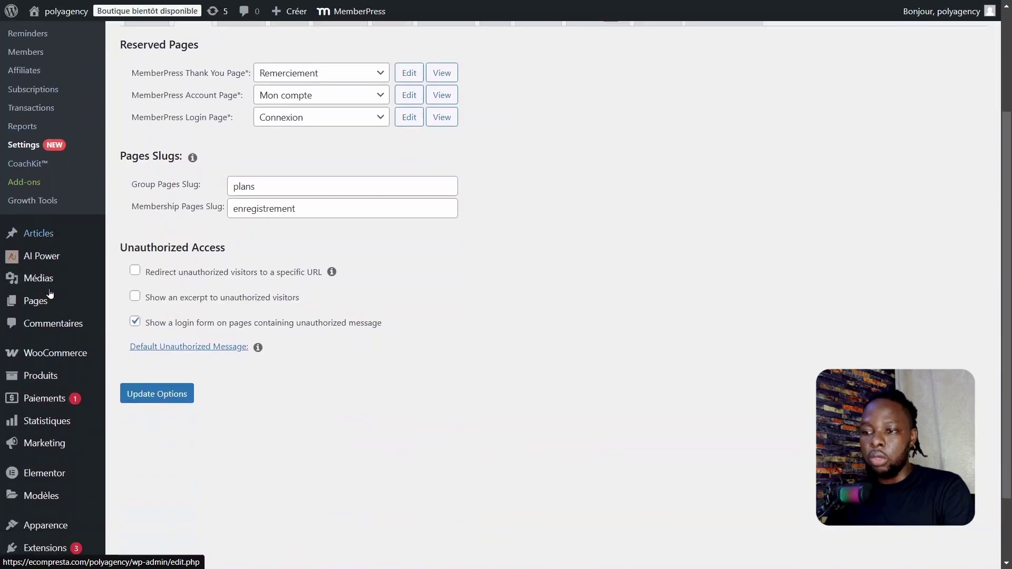
scroll(50, 293, "down", 2)
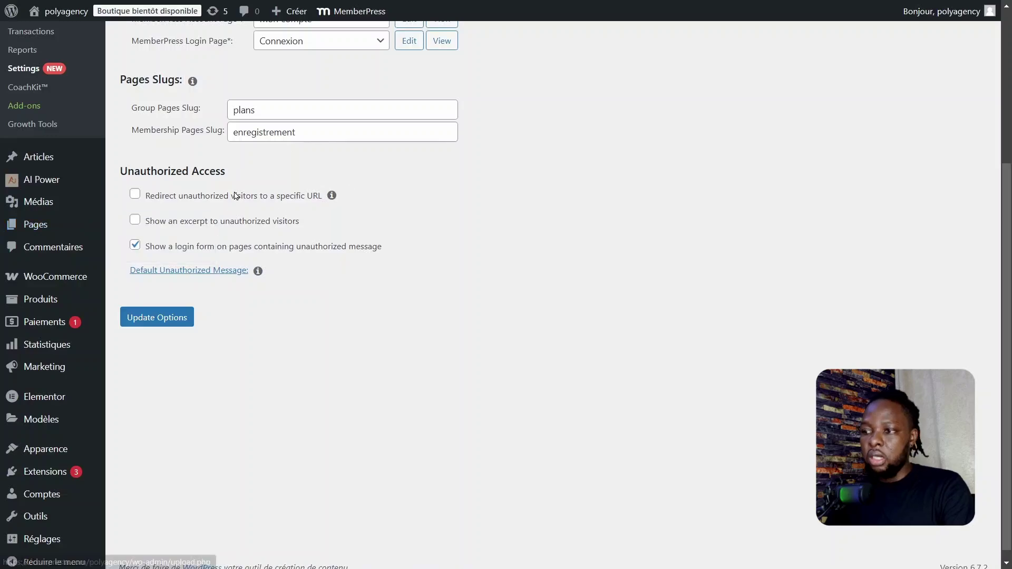
scroll(236, 196, "up", 5)
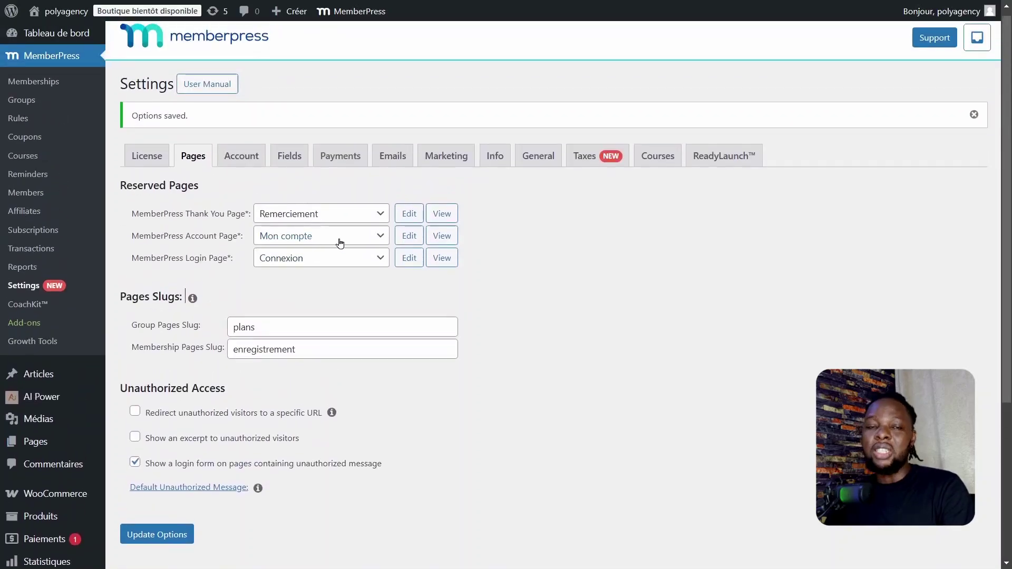
Open the assigned MemberPress login page for editing and change its title to "Login".
left_click(408, 261)
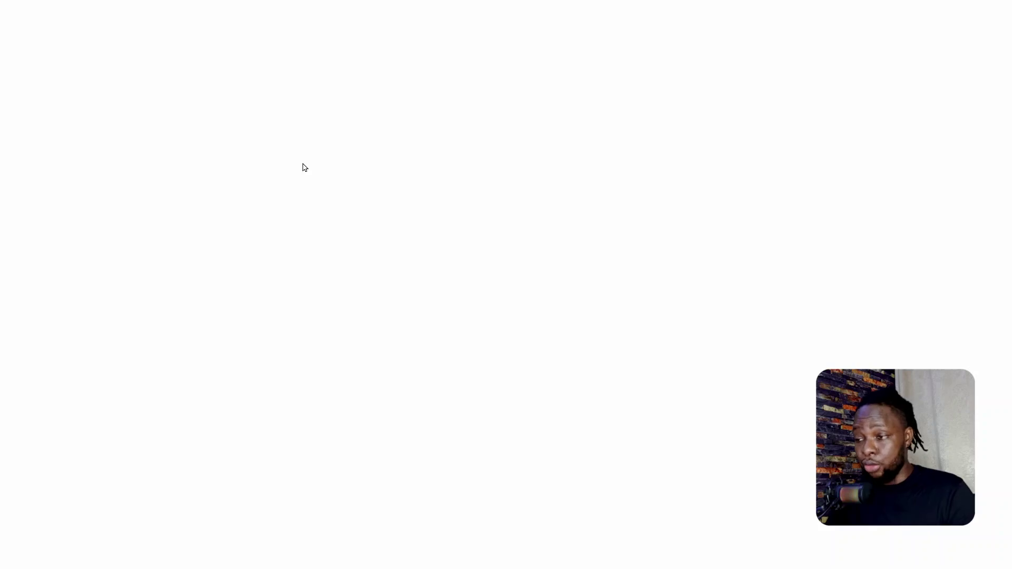
double_click(204, 103)
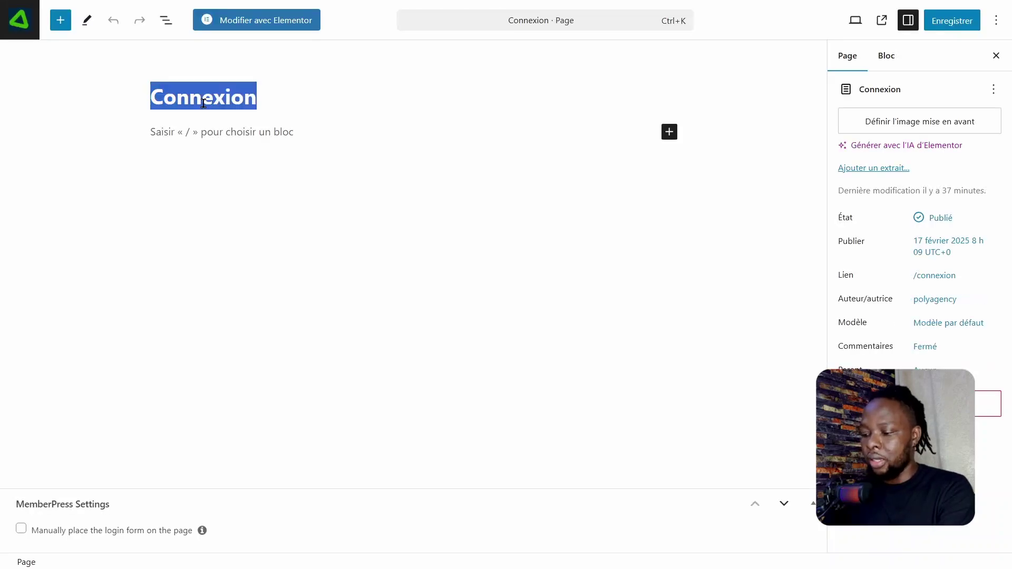
type("Login")
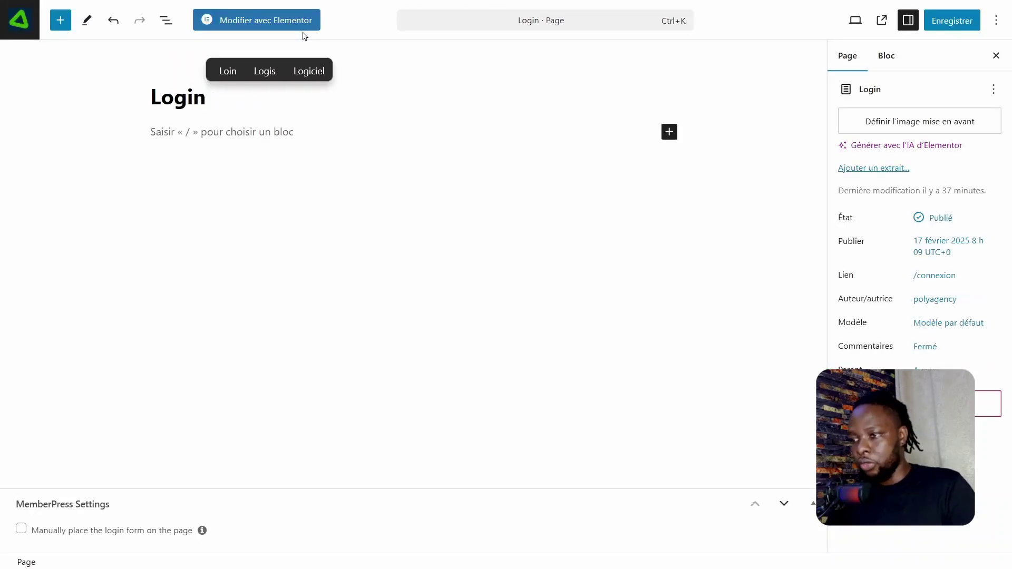
key("Return")
Set the login page's title back to "Connexion".
double_click(173, 96)
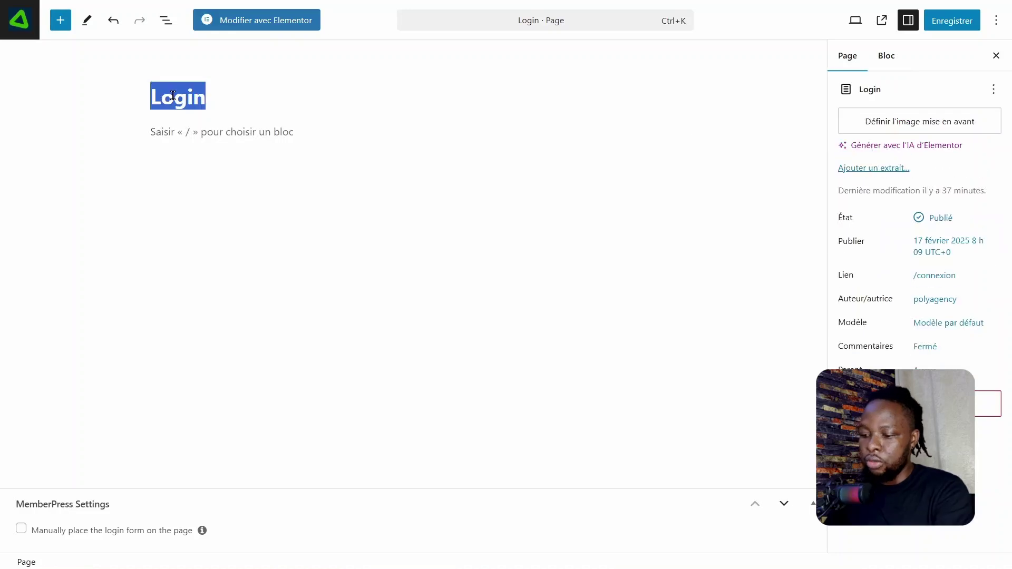
type("Conne")
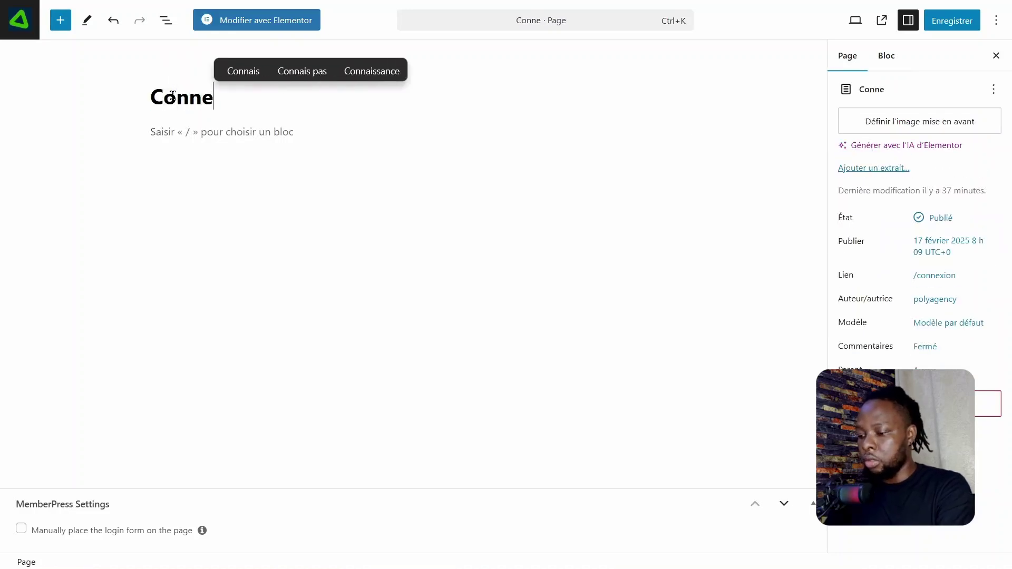
type("xion")
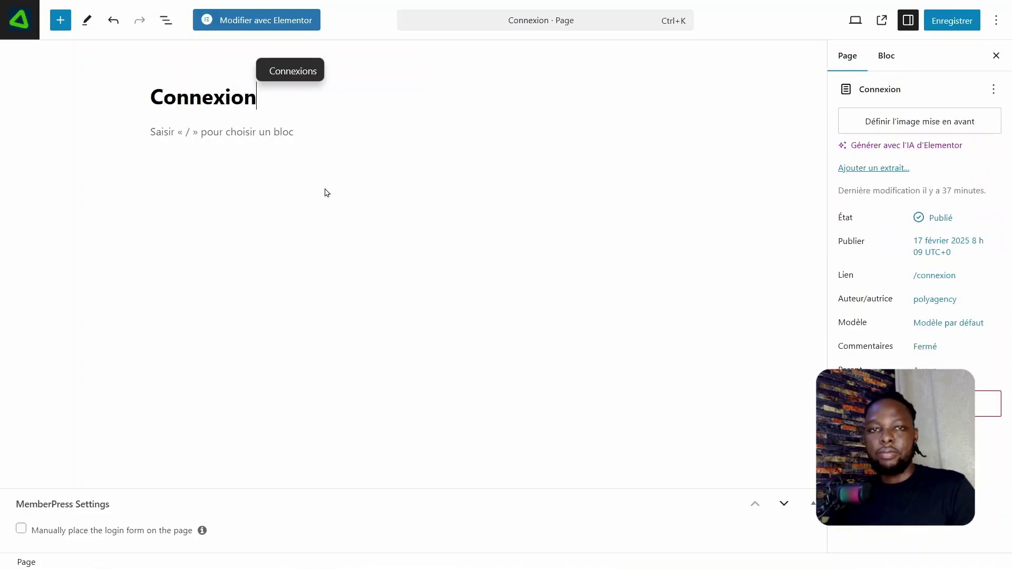
key("Return")
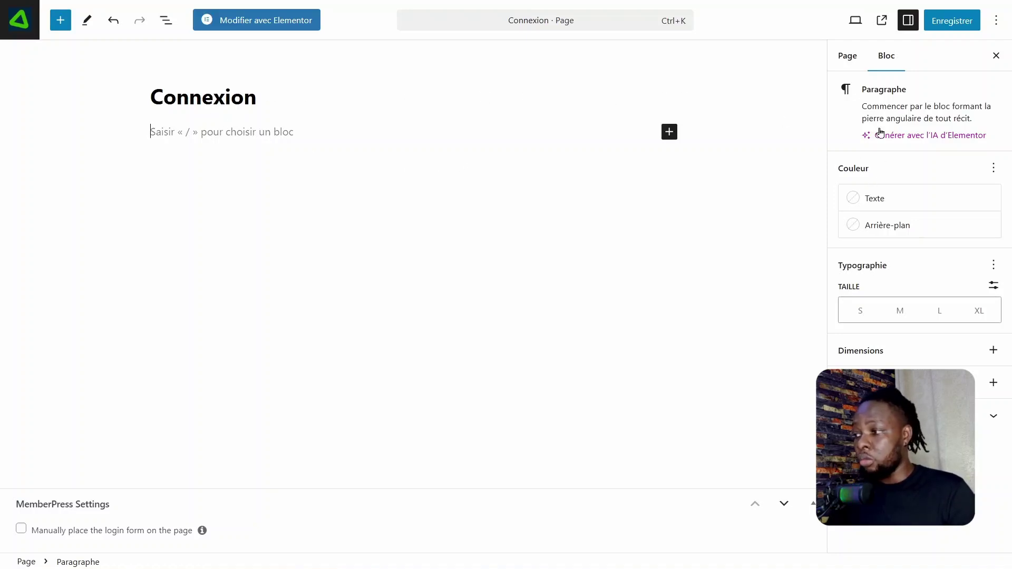
Change the Connexion page's URL slug to "login" and save the page.
left_click(847, 58)
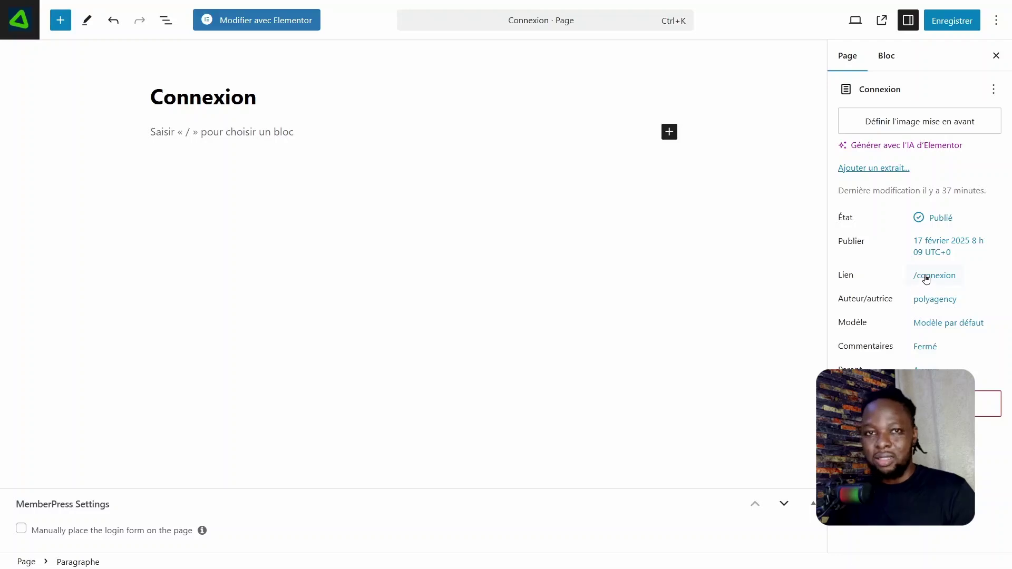
left_click(931, 282)
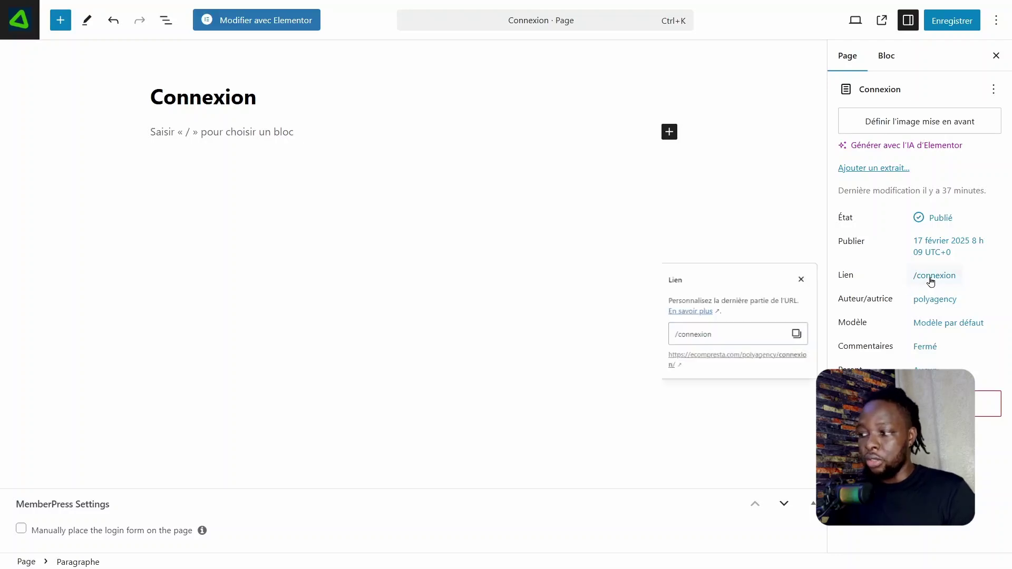
double_click(688, 351)
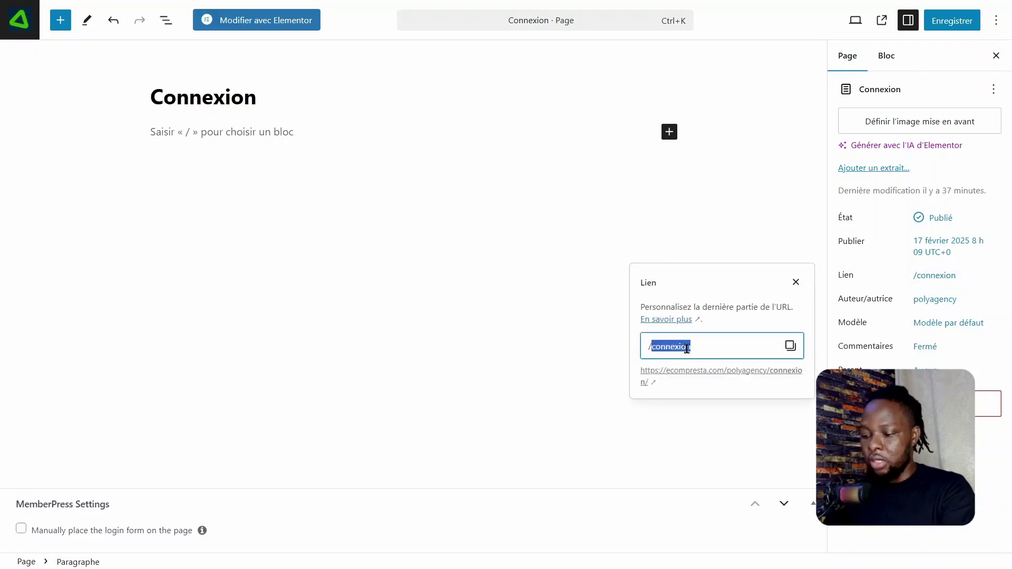
type("login")
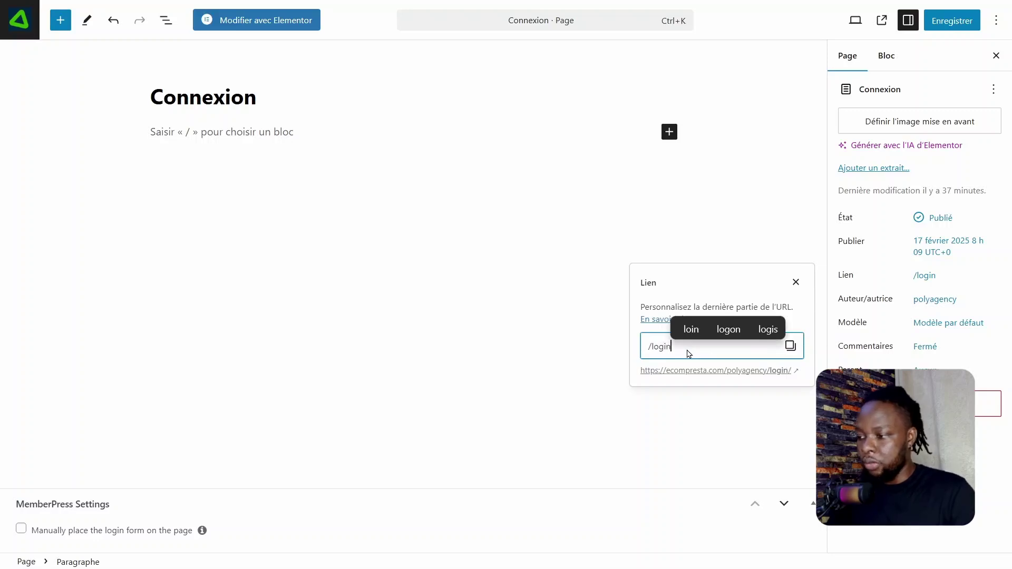
left_click(951, 20)
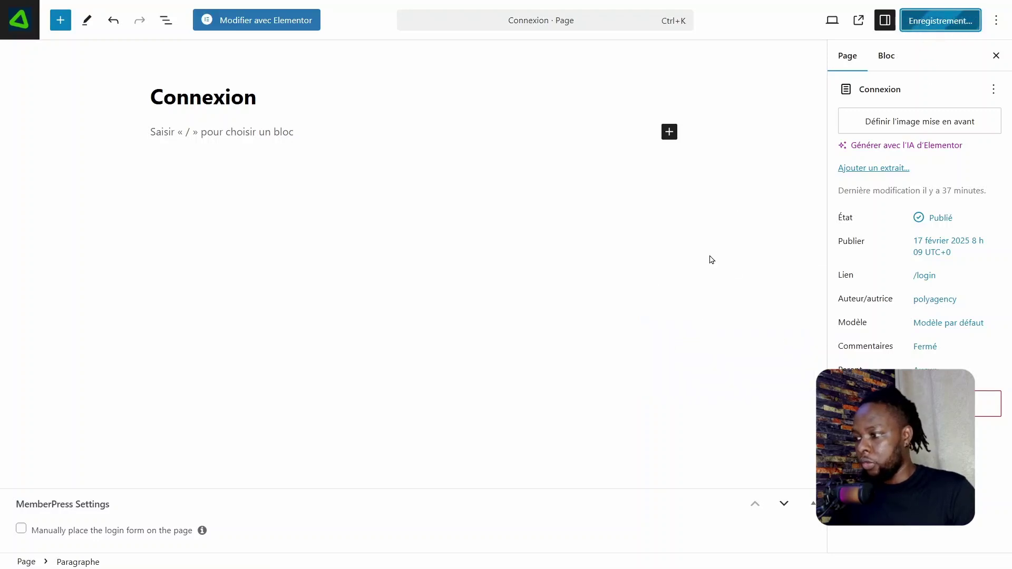
Restore the page's URL slug to "connexion" and save the page again.
left_click(929, 282)
type("connexion")
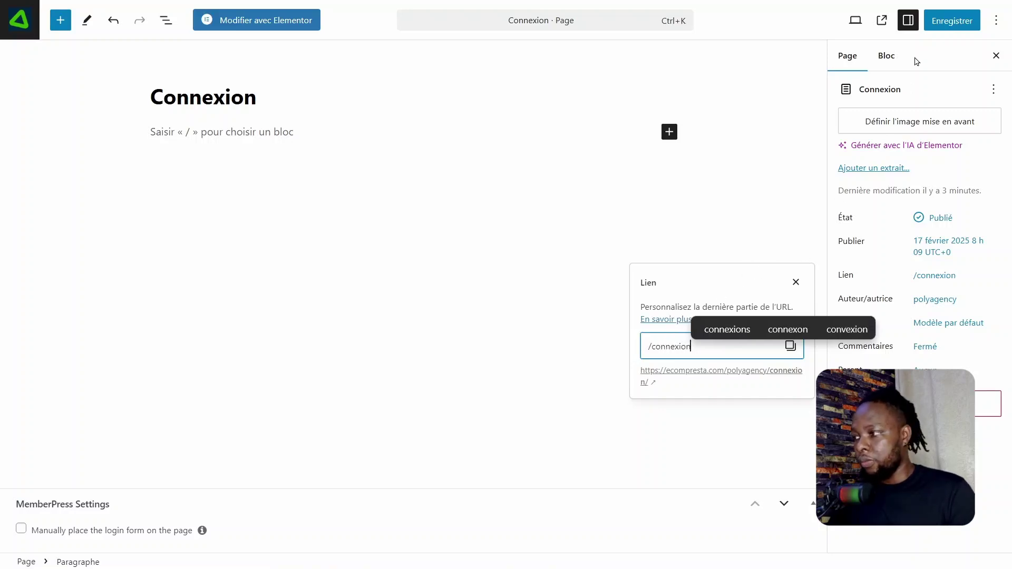
left_click(951, 20)
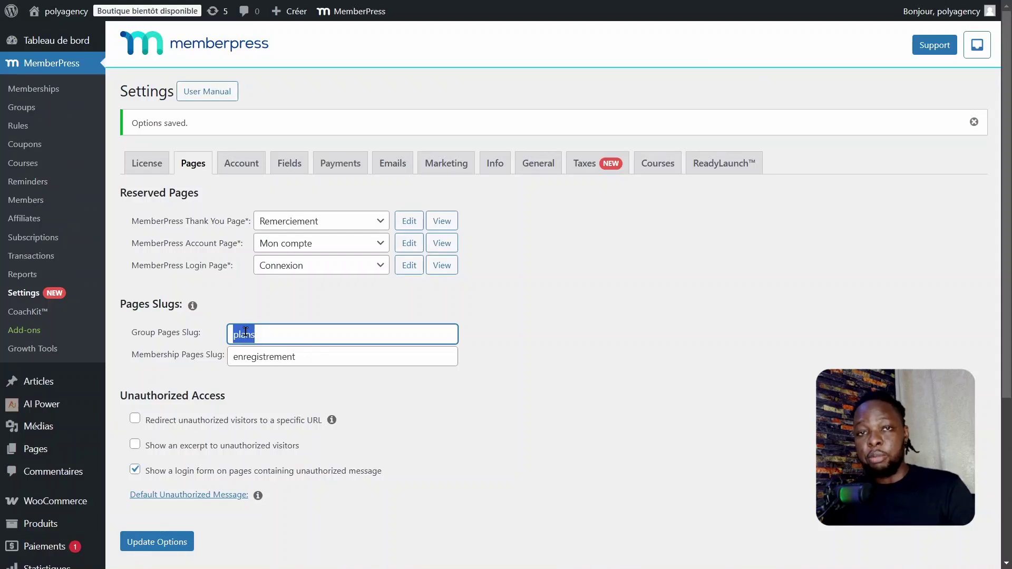
Set the Membership Pages Slug to "inscription" and save the options.
left_click(251, 360)
double_click(250, 358)
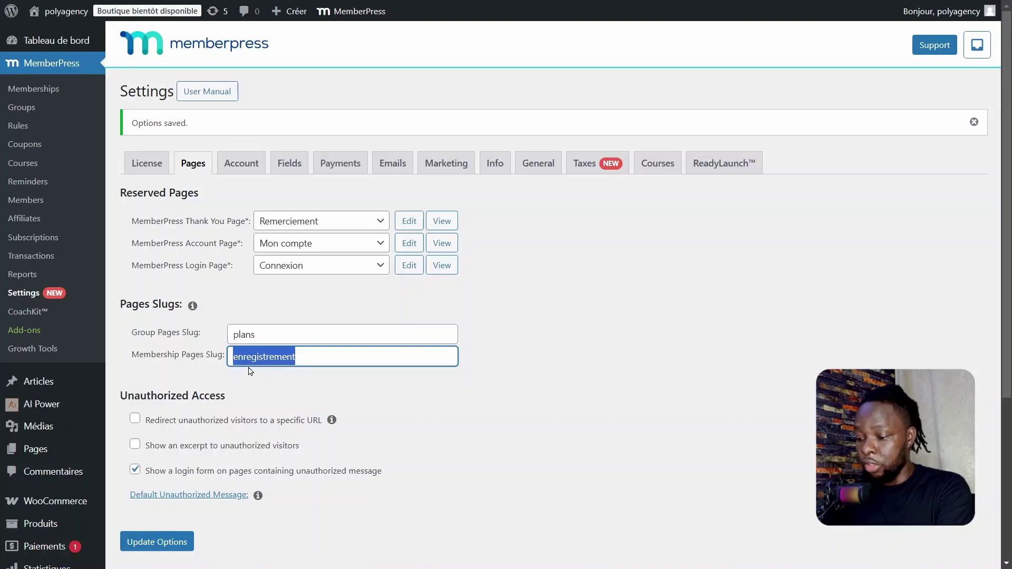
type("inscription")
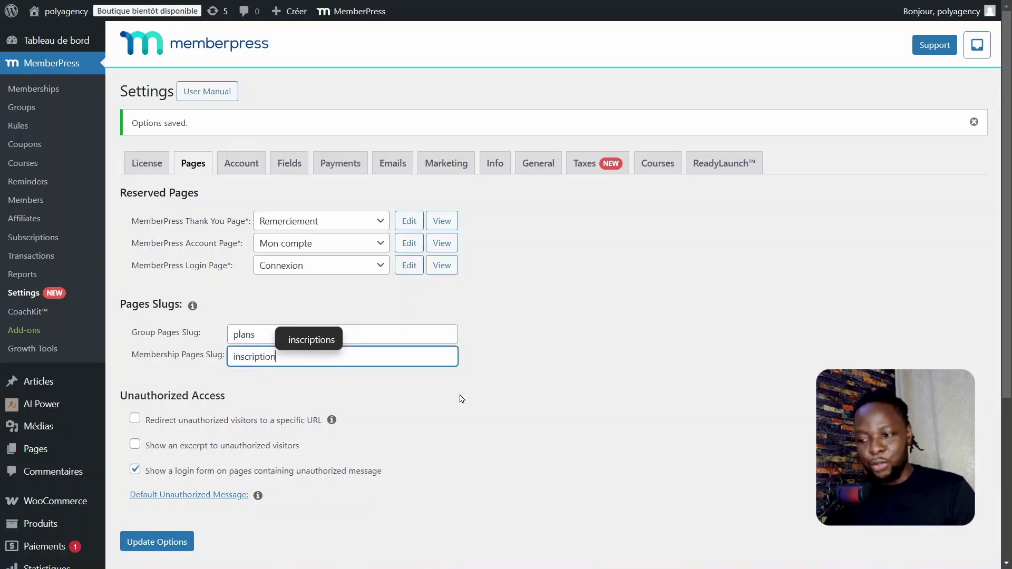
left_click(390, 397)
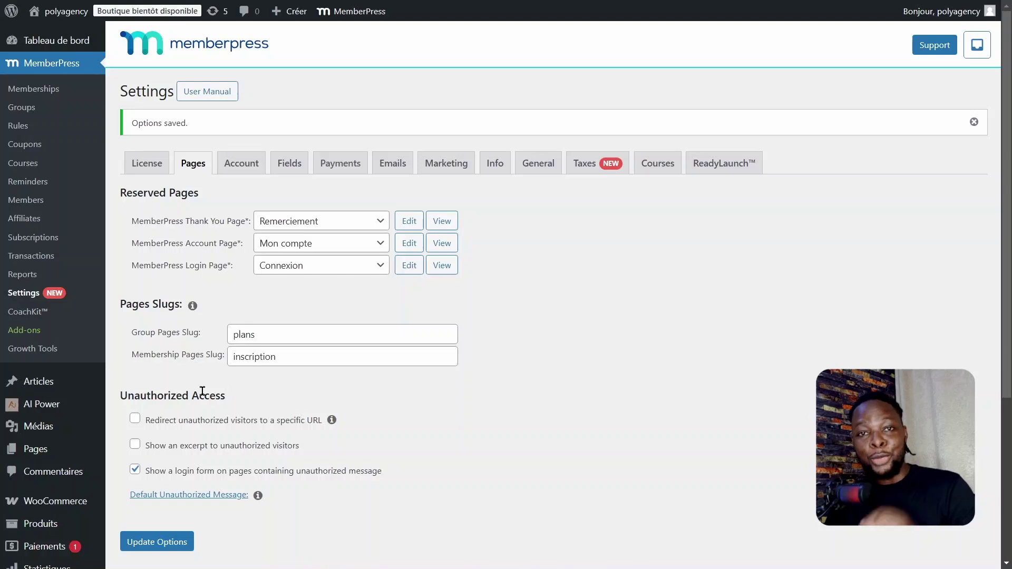
left_click(153, 541)
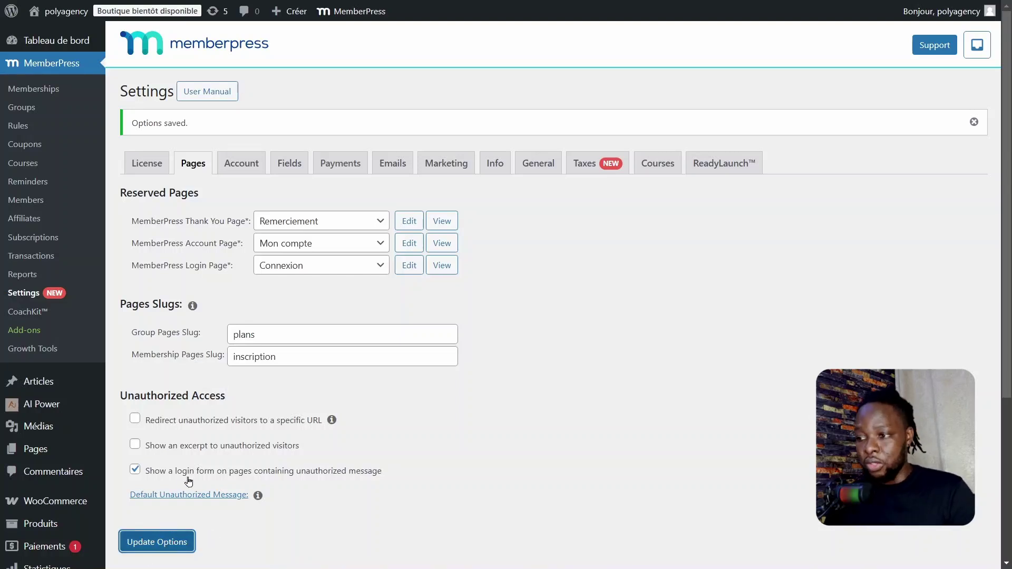
Review the MemberPress Account settings and allow members to pause and resume their own subscriptions.
left_click(245, 166)
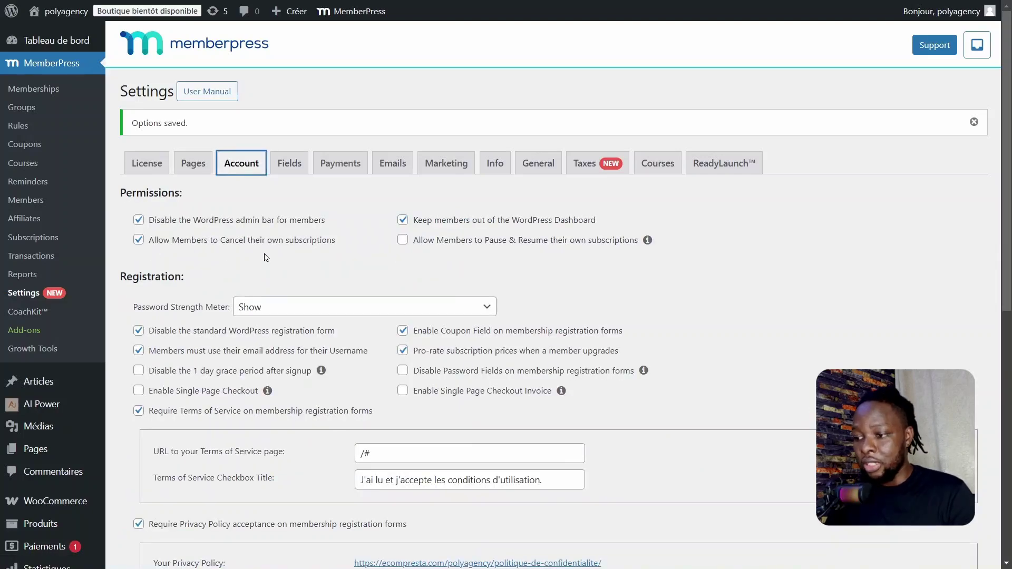
left_click_drag(1007, 197, 1010, 382)
left_click_drag(1010, 382, 1009, 188)
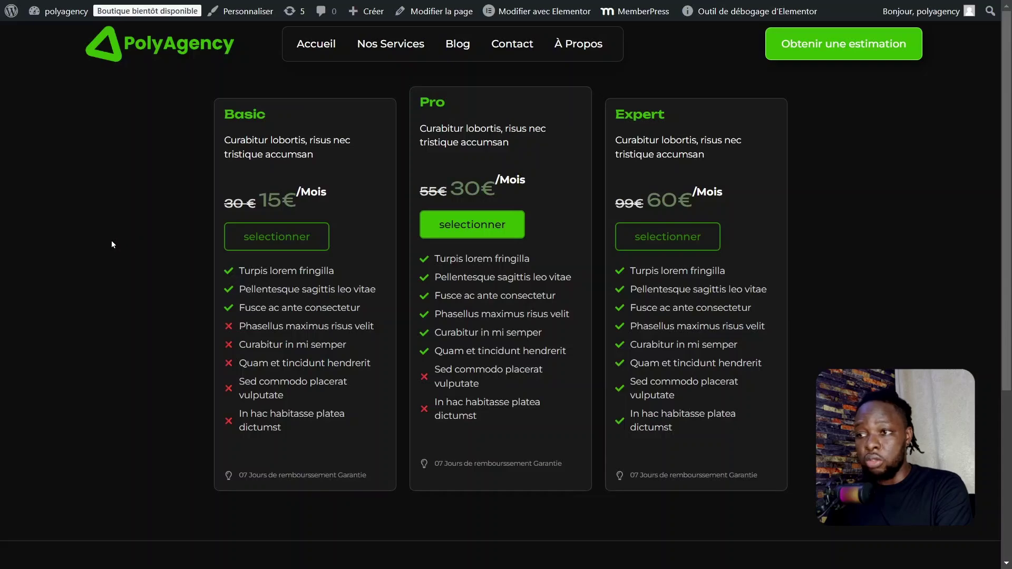
key("ctrl+Tab")
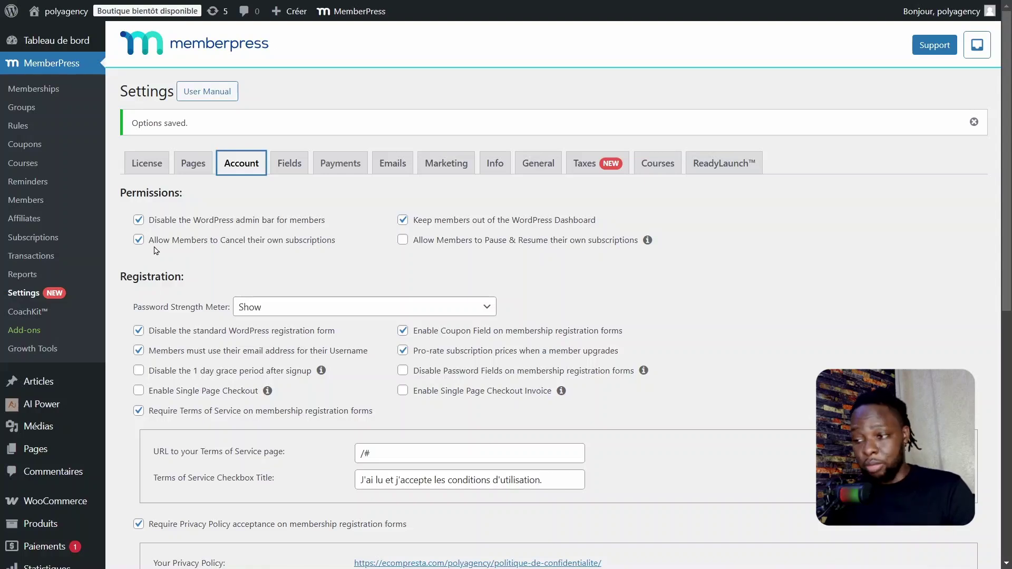
left_click(228, 267)
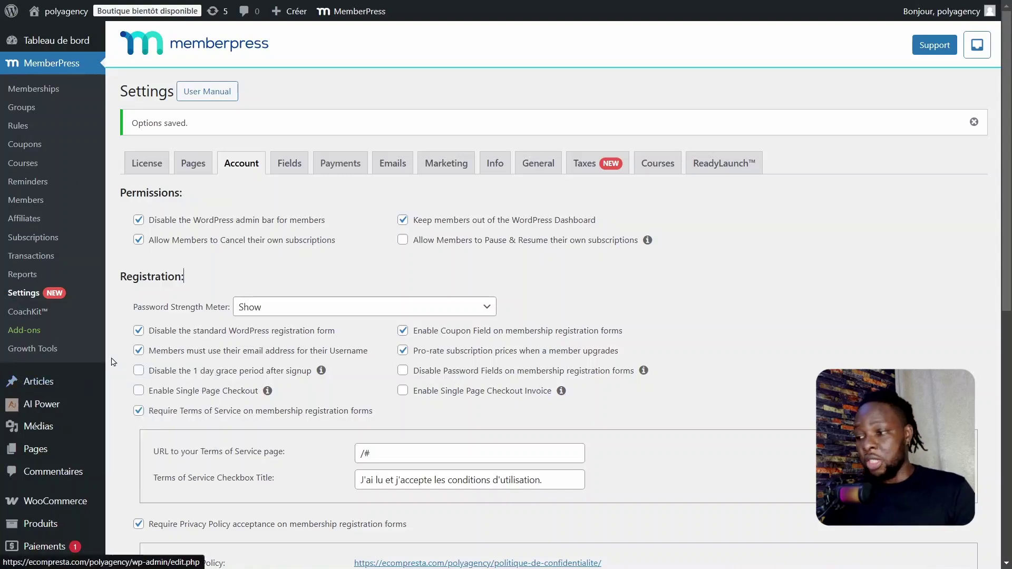
left_click(402, 241)
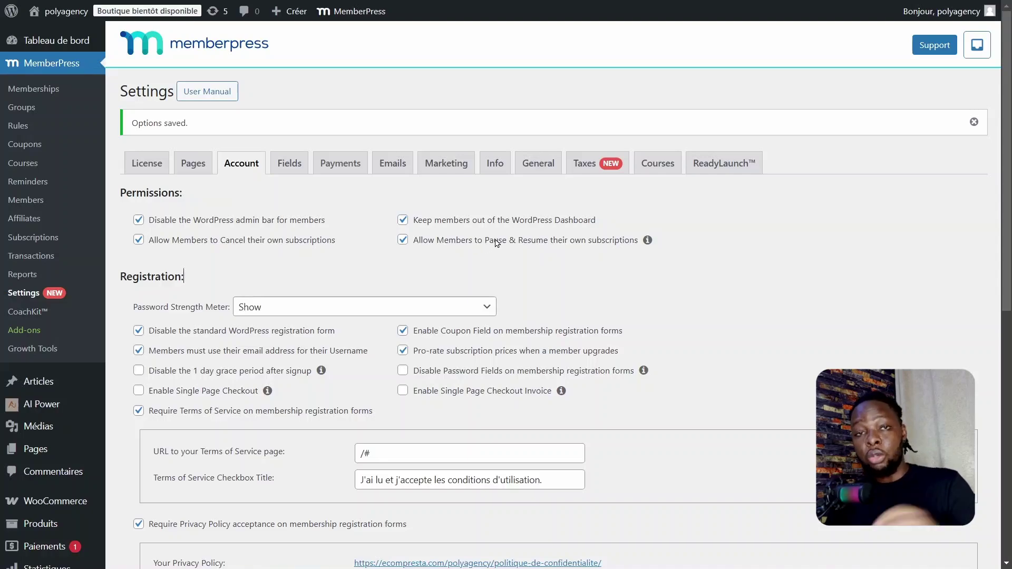
Try the Hide and Show options for the Password Strength Meter, then set it to "Show & Require Medium Password or Stronger (Recommended)".
scroll(493, 241, "down", 2)
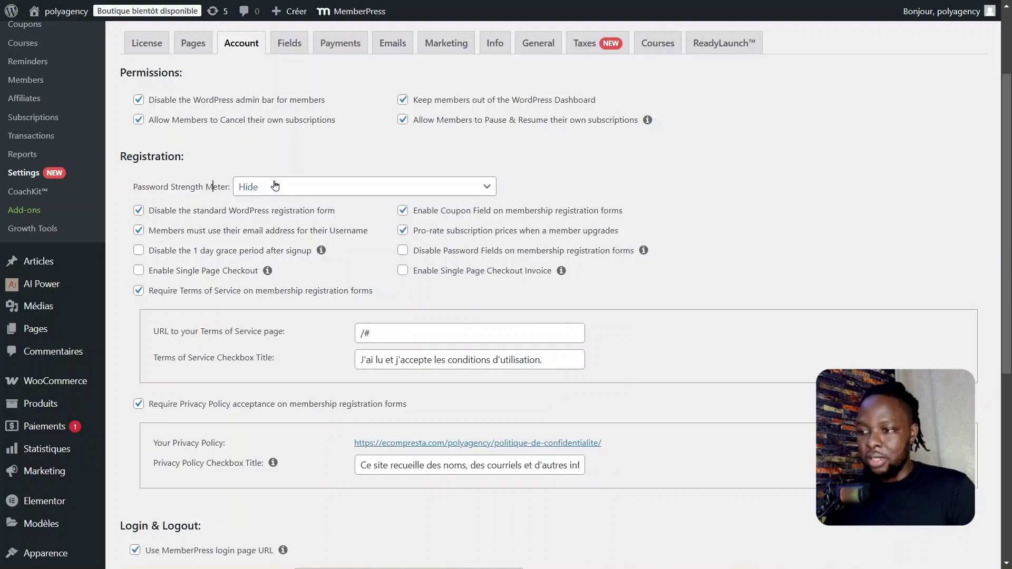
left_click(275, 184)
left_click(274, 185)
left_click(275, 184)
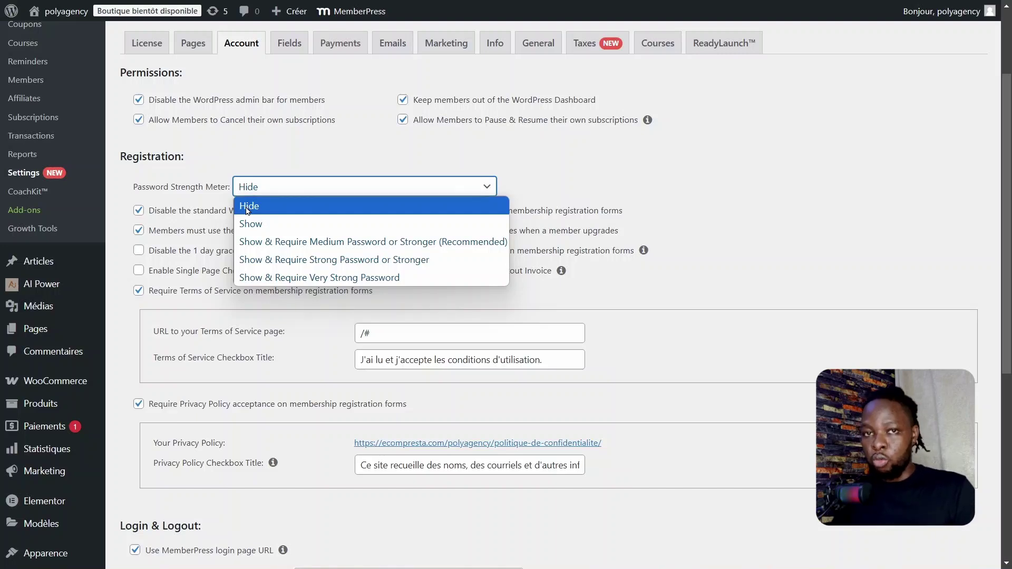
left_click(249, 224)
left_click(262, 191)
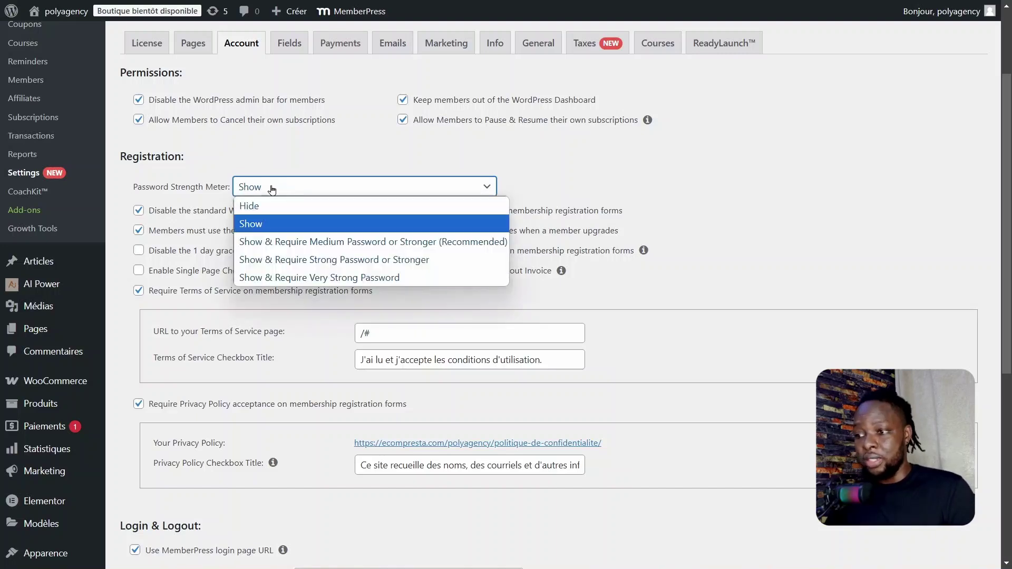
left_click(263, 205)
left_click(265, 191)
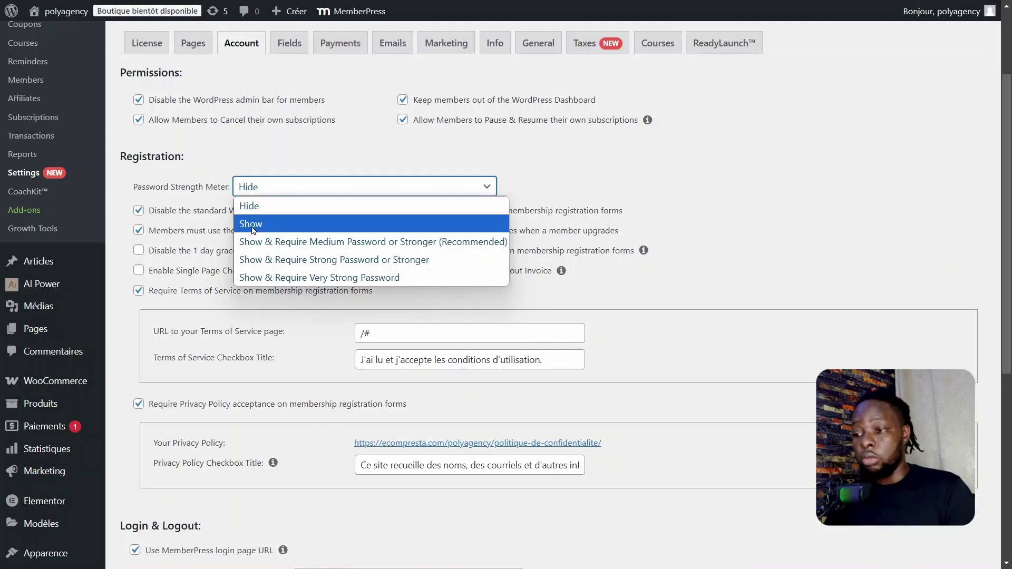
left_click(253, 225)
left_click(256, 194)
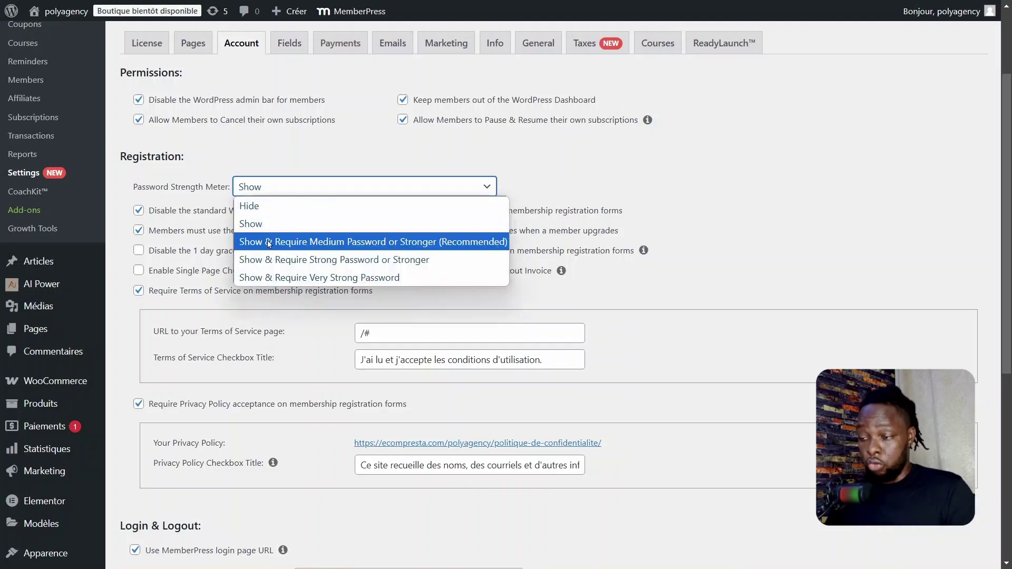
left_click(270, 243)
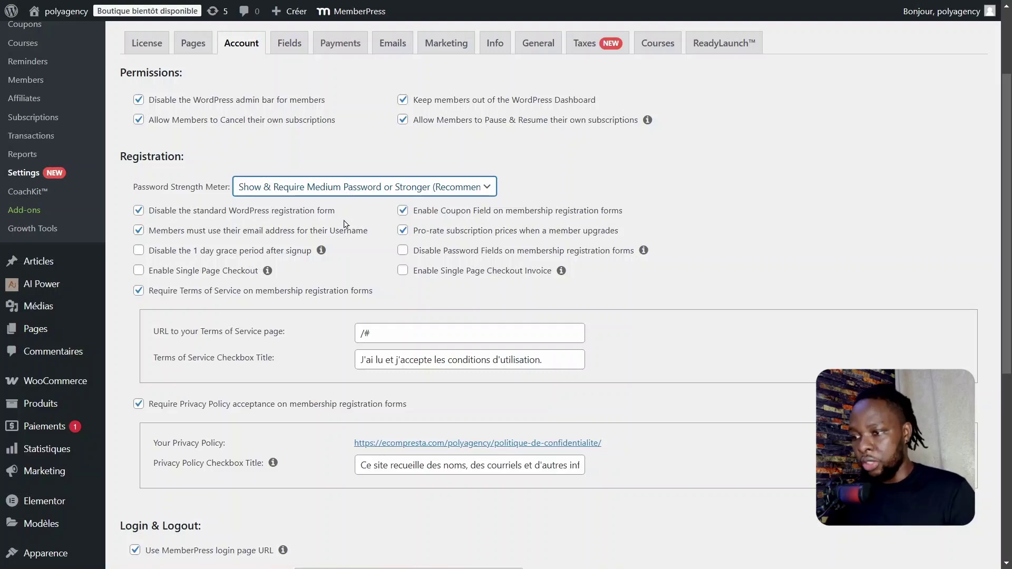
Toggle "Disable the 1 day grace period after signup" on and back off, and enable Single Page Checkout.
left_click(210, 230)
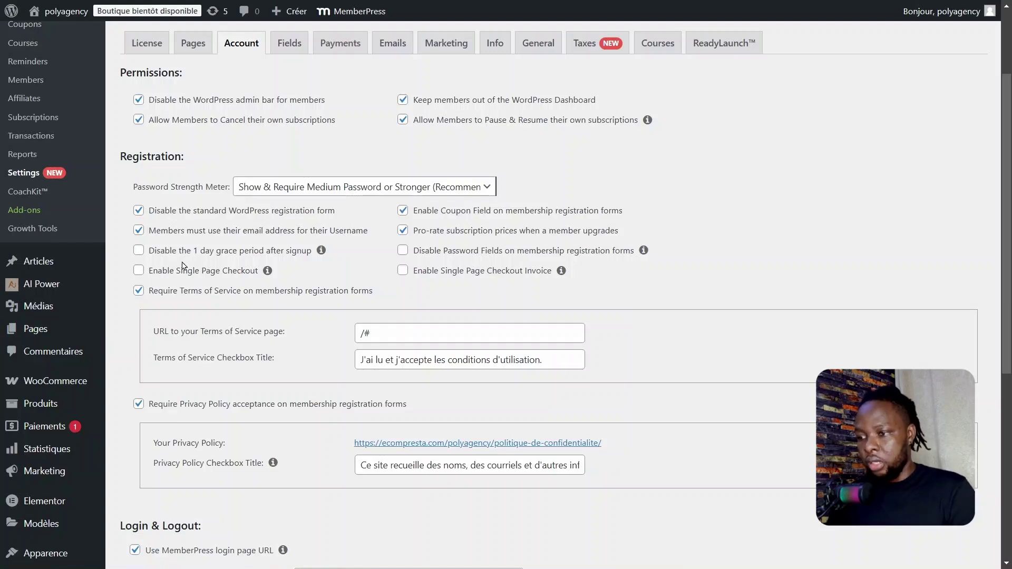
left_click_drag(165, 251, 260, 255)
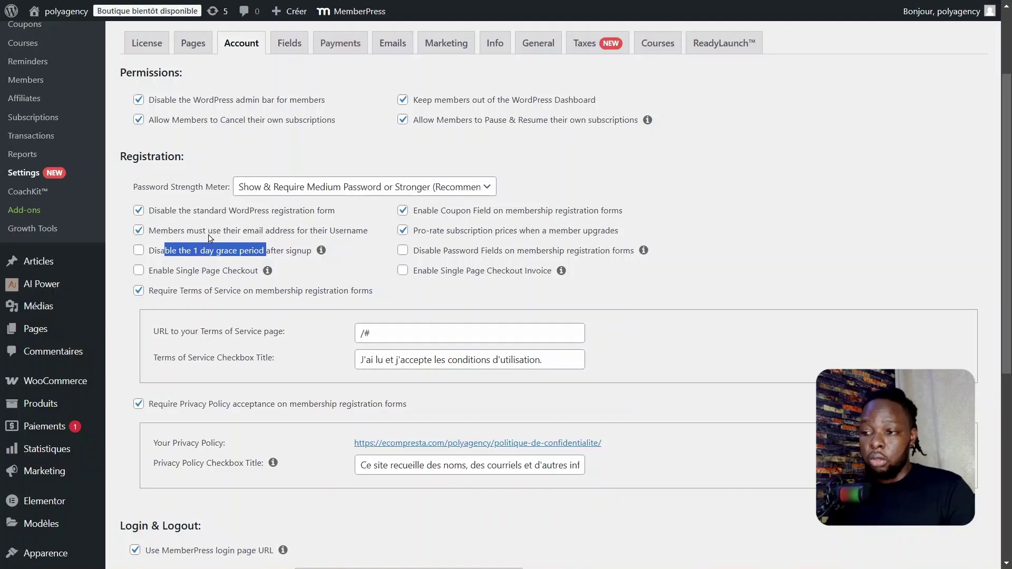
left_click(182, 253)
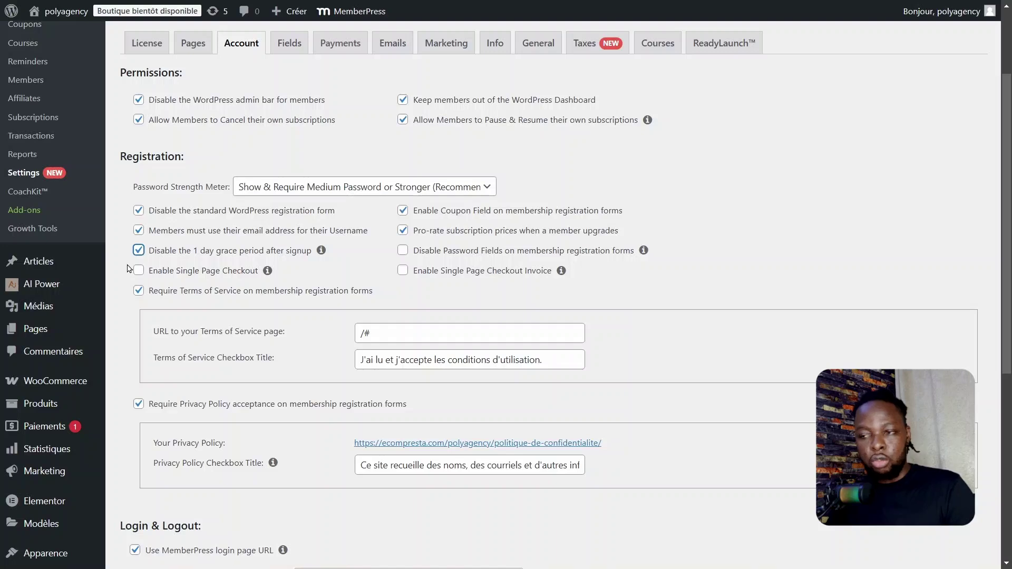
left_click(139, 251)
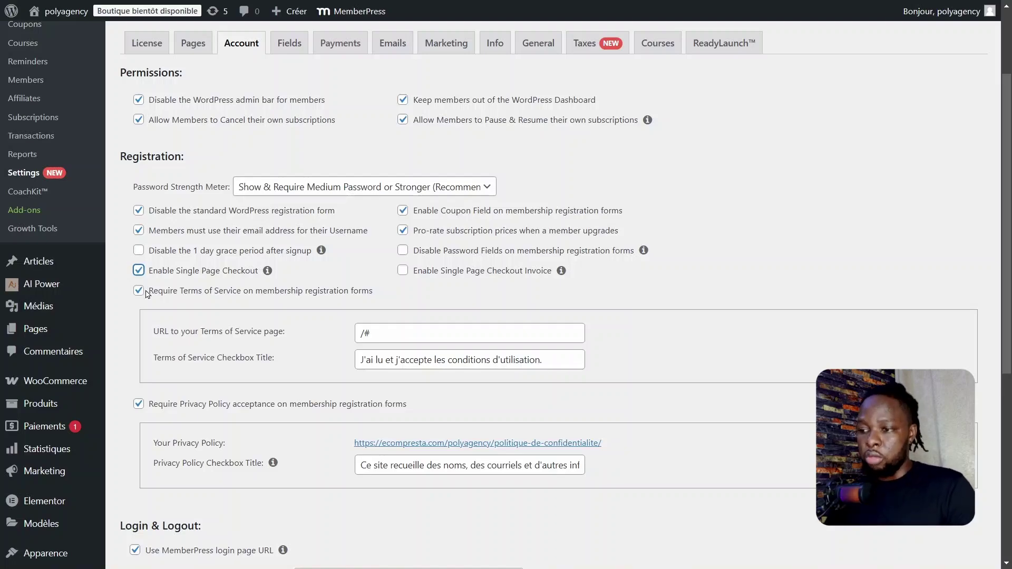
Examine the Terms of Service and Privacy Policy requirements, plus the coupon field and pro-rating options for membership registration.
scroll(143, 293, "down", 2)
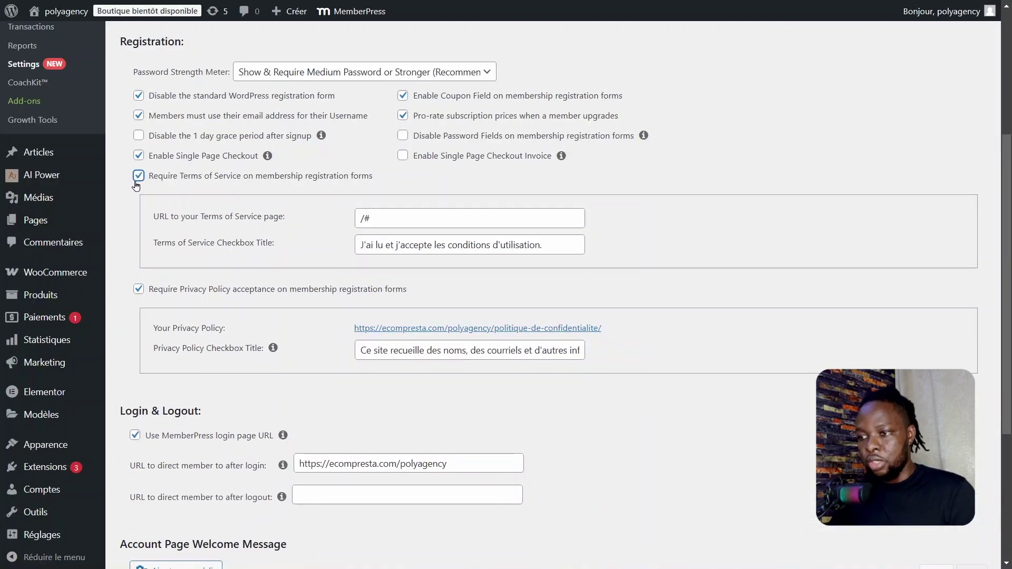
left_click_drag(163, 179, 358, 180)
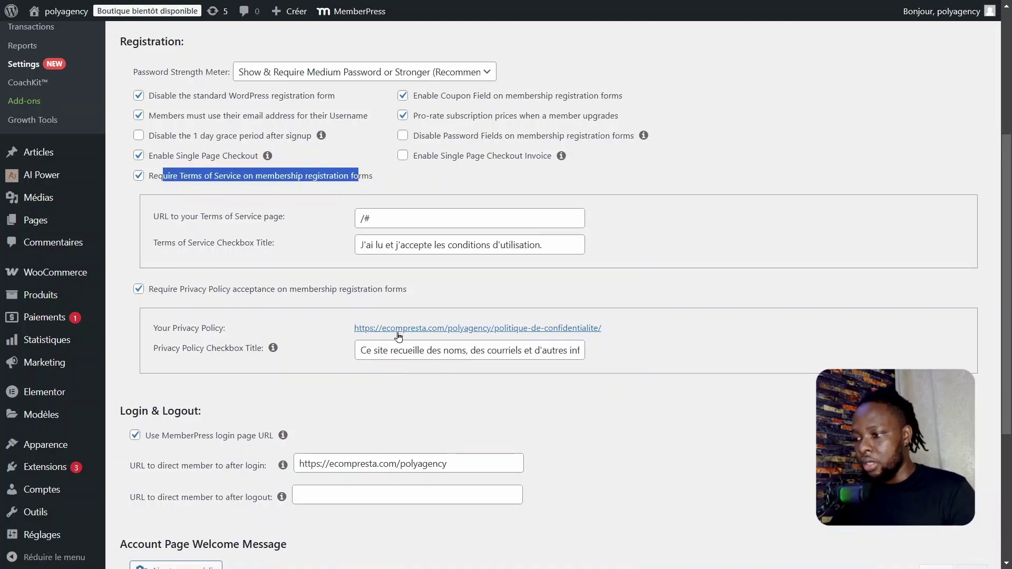
left_click_drag(359, 219, 316, 228)
left_click(408, 219)
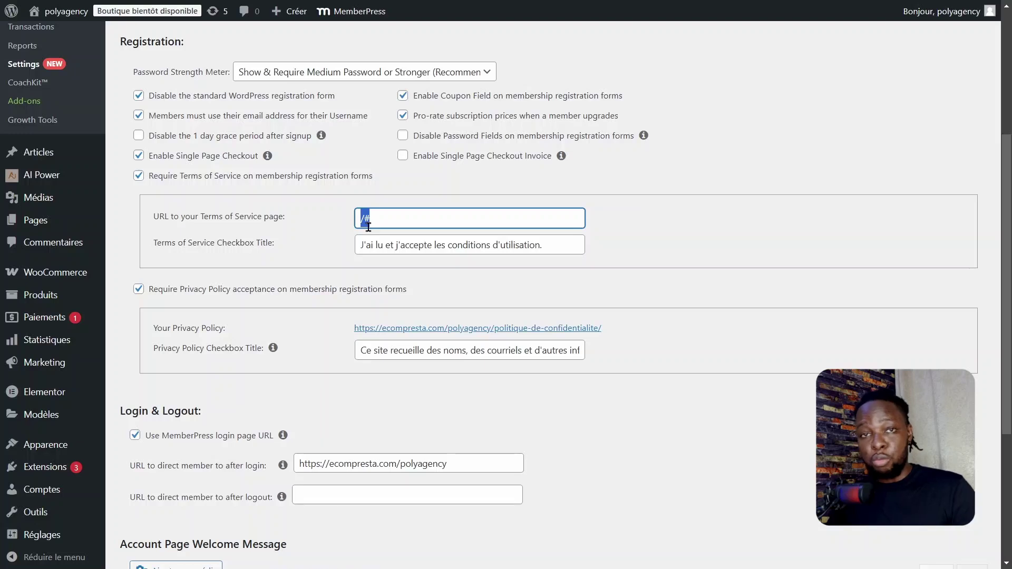
left_click(604, 244)
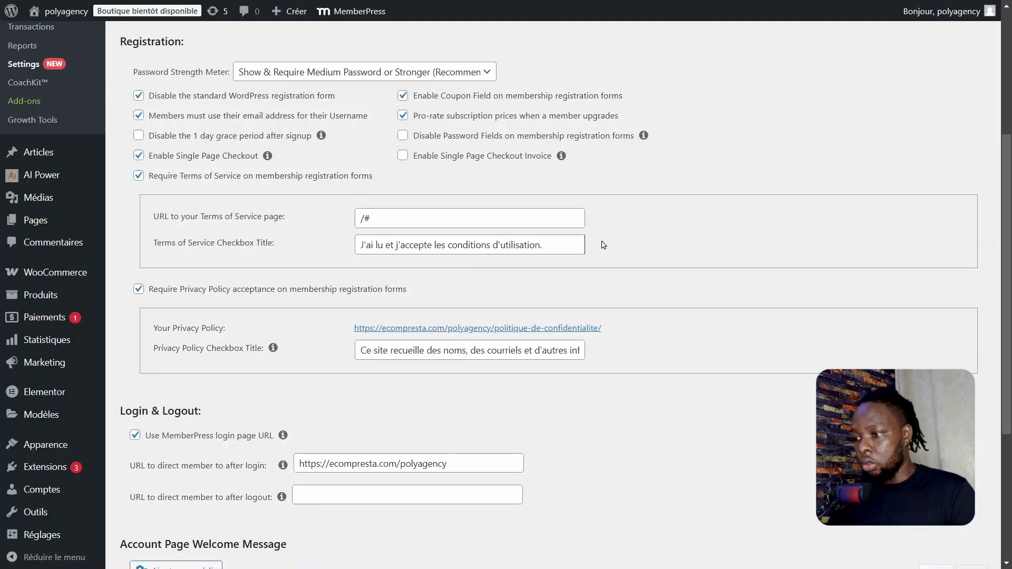
left_click_drag(427, 245, 352, 253)
left_click_drag(553, 242, 300, 248)
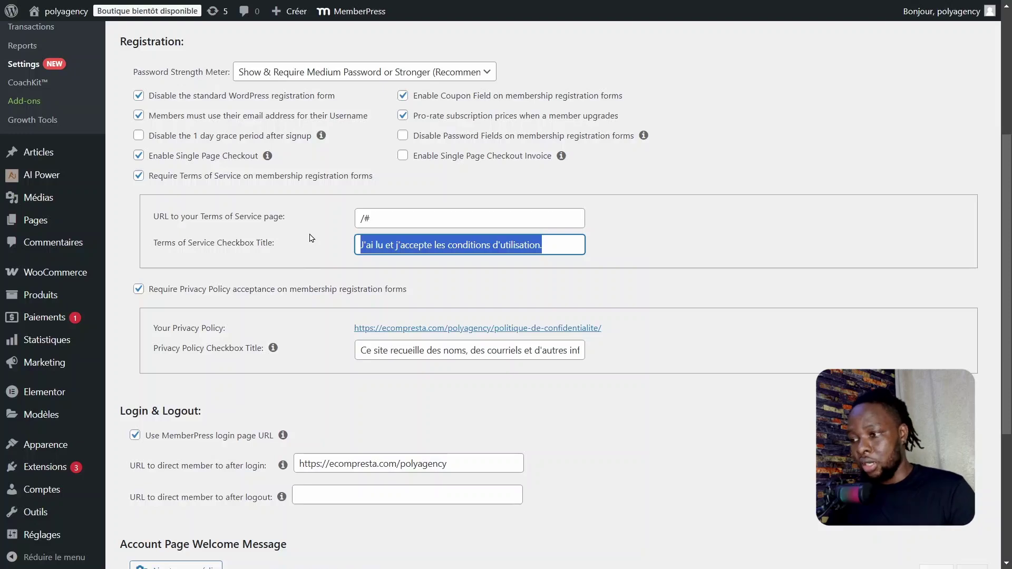
left_click_drag(367, 350, 655, 352)
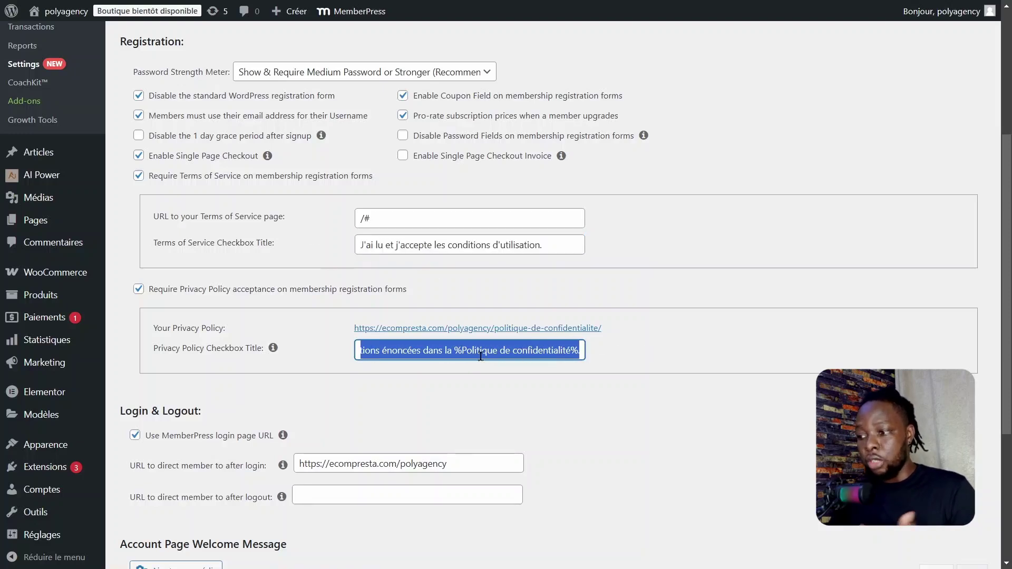
left_click(437, 354)
left_click(391, 245)
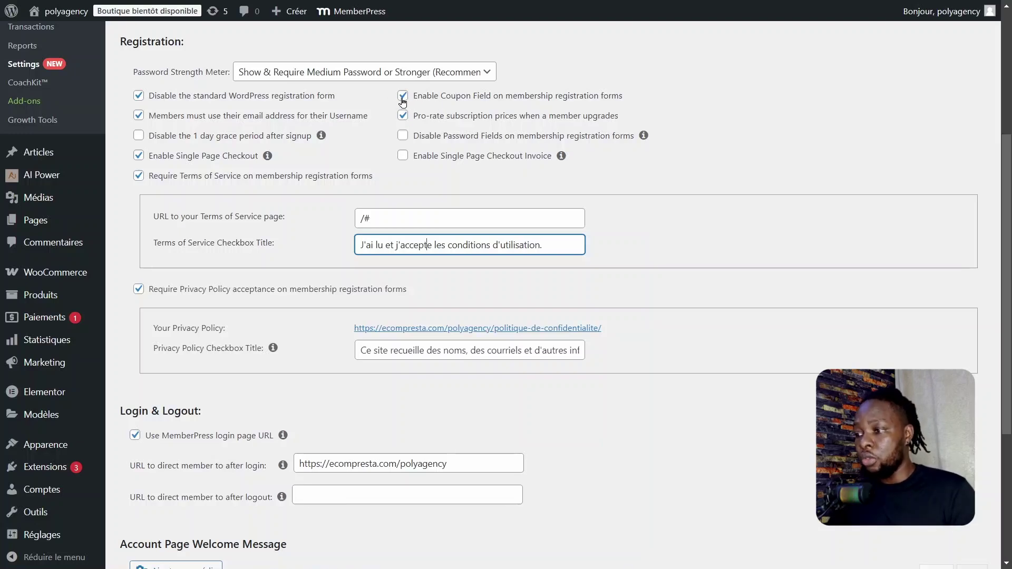
left_click(403, 96)
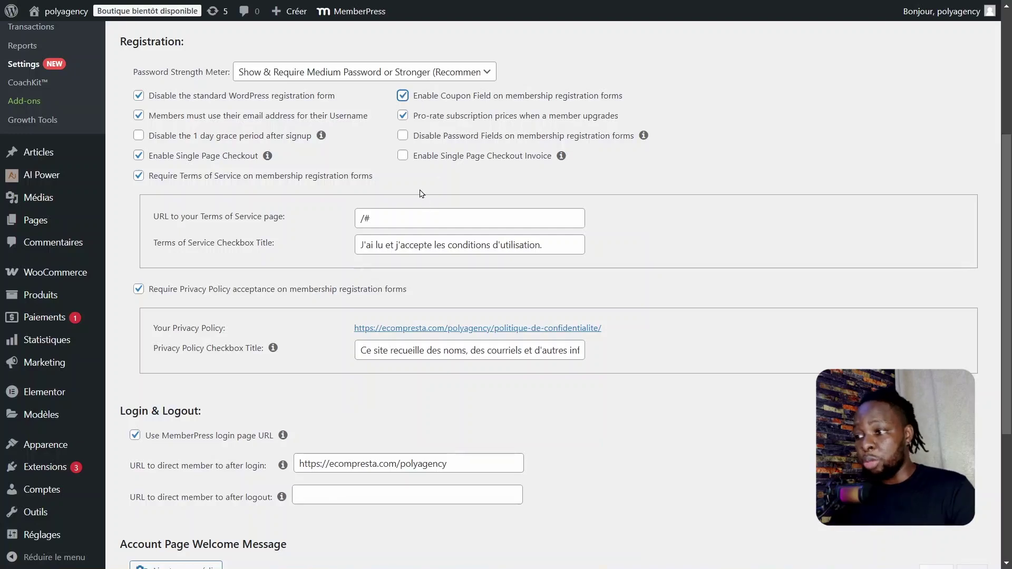
double_click(401, 118)
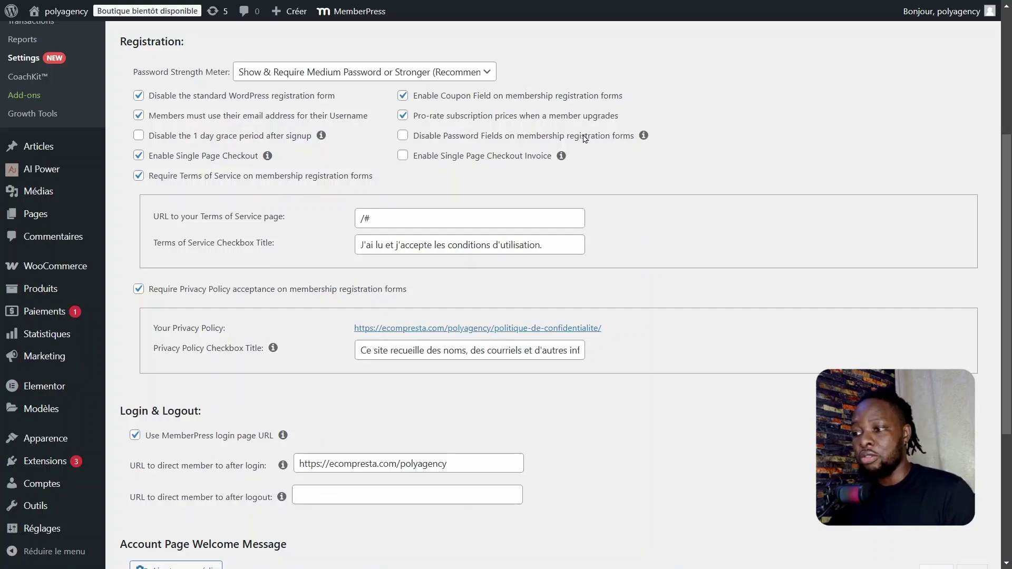
Check the URL members are directed to after login and save the account settings.
scroll(489, 161, "down", 5)
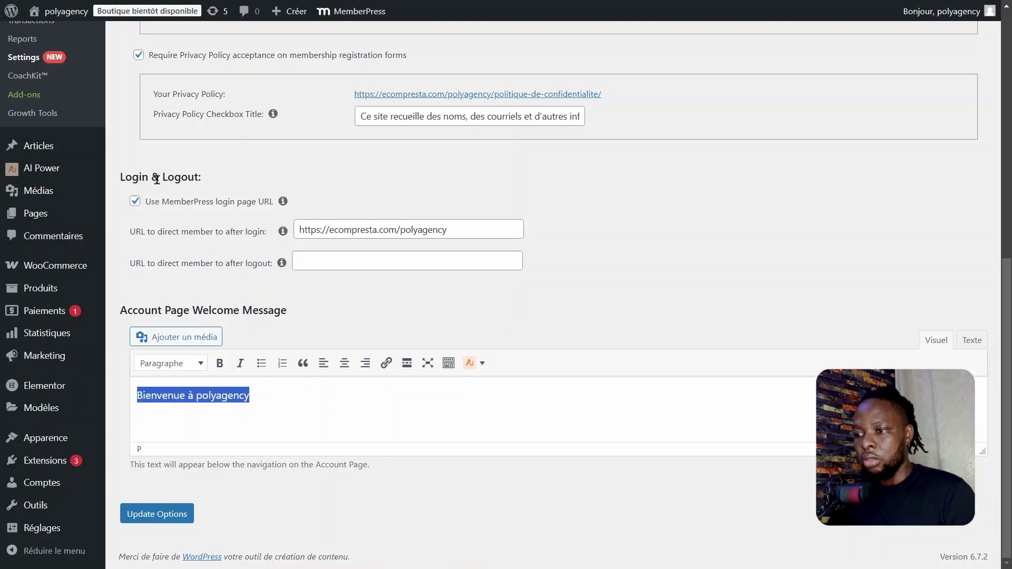
left_click_drag(469, 232, 239, 237)
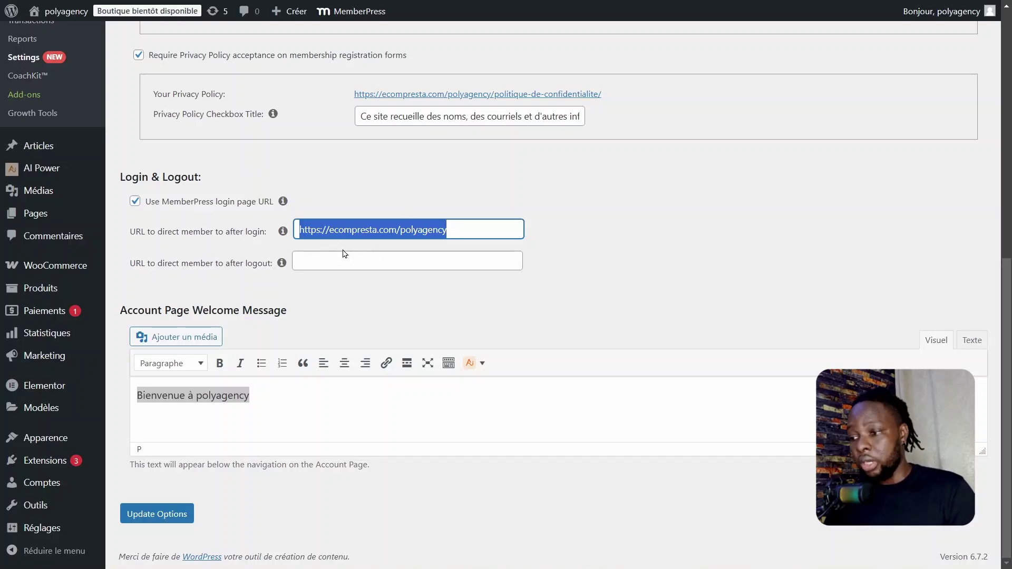
left_click(190, 507)
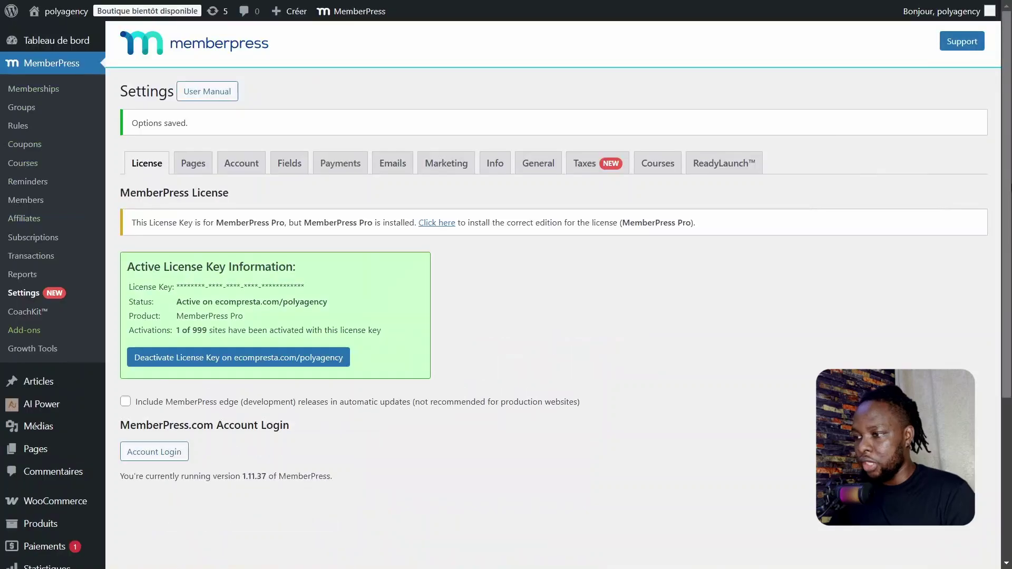
Enable tax calculations in the MemberPress settings and review the options for prices entered with or without tax.
left_click(592, 164)
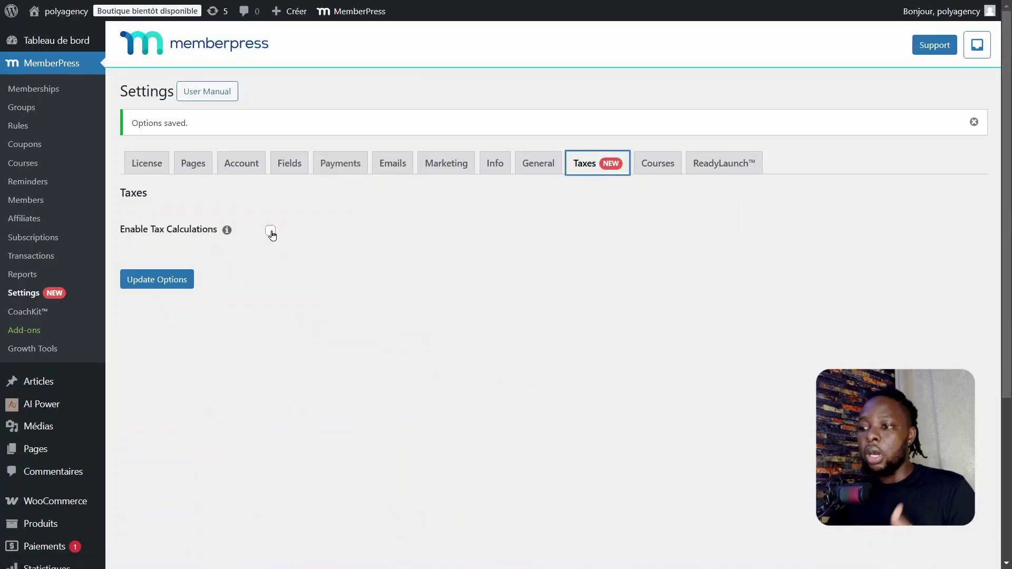
left_click(270, 231)
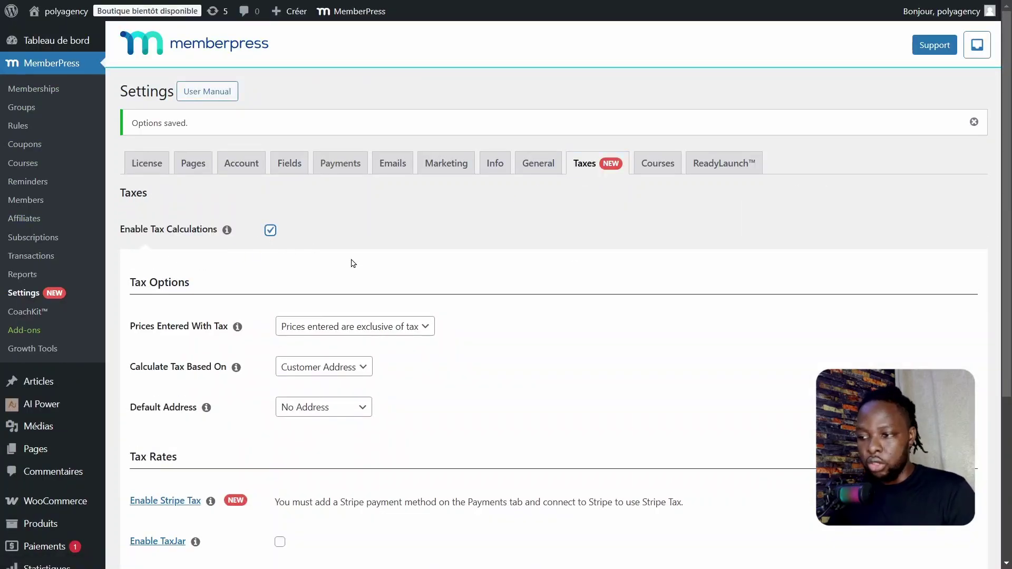
scroll(311, 190, "down", 4)
scroll(311, 190, "up", 1)
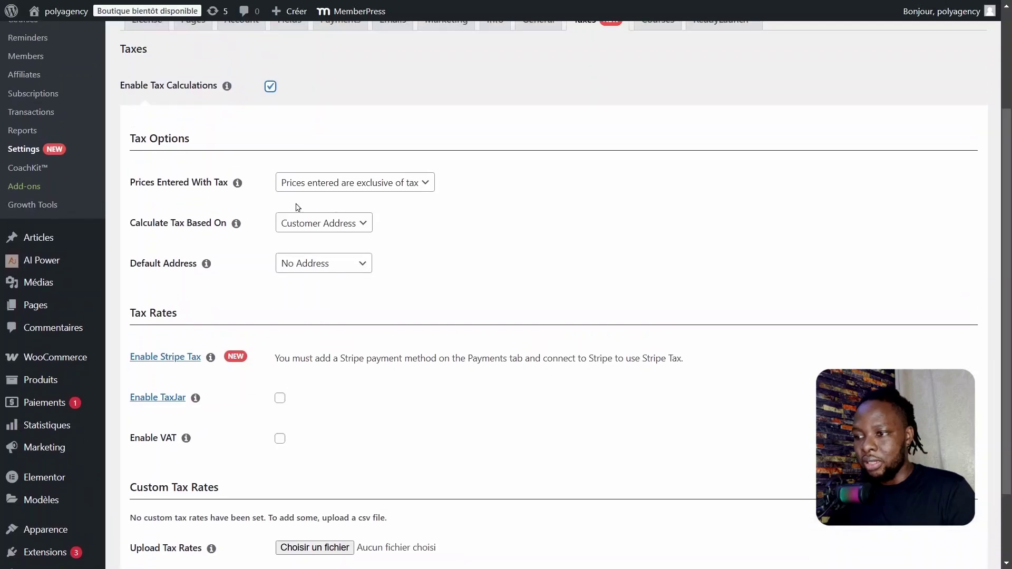
left_click(311, 190)
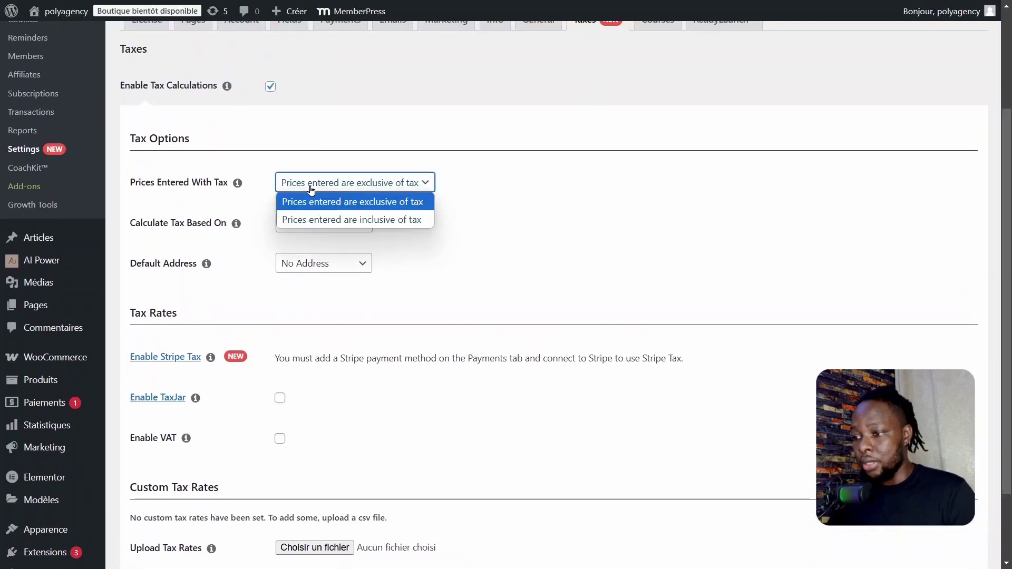
left_click(528, 261)
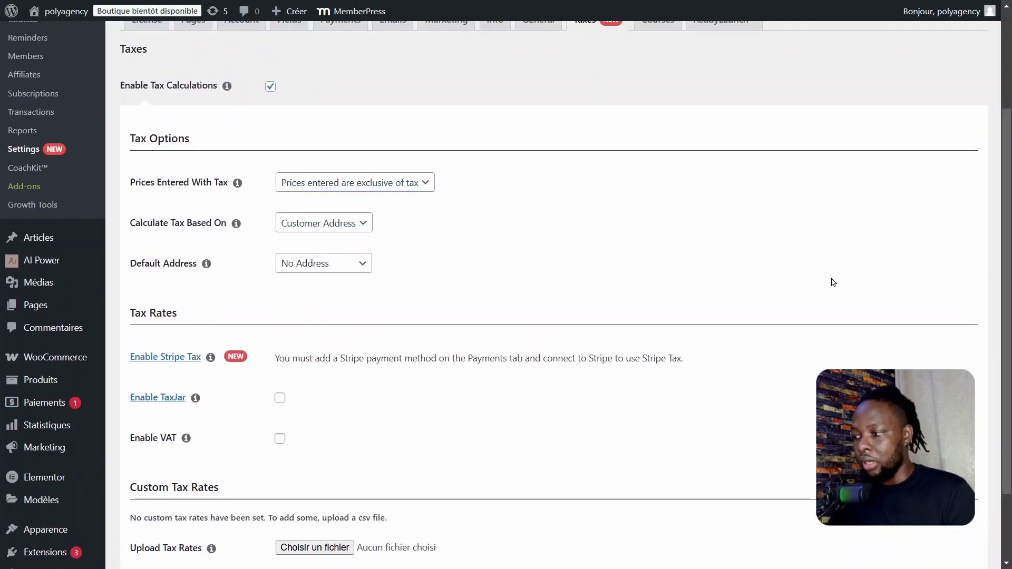
scroll(506, 295, "down", 2)
scroll(538, 140, "up", 5)
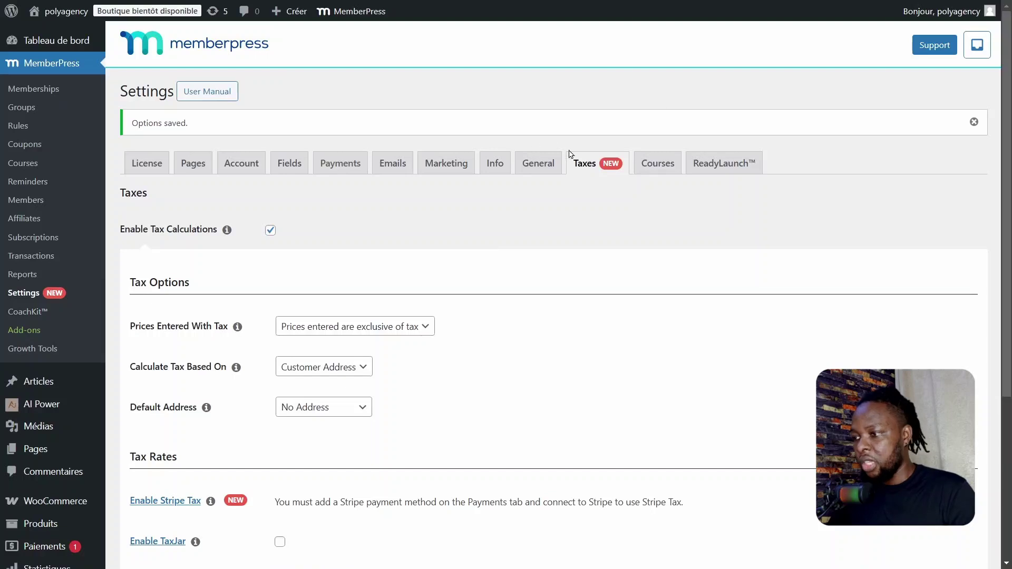
Examine the language code, currency code and currency symbol choices in the general internationalization settings.
left_click(523, 172)
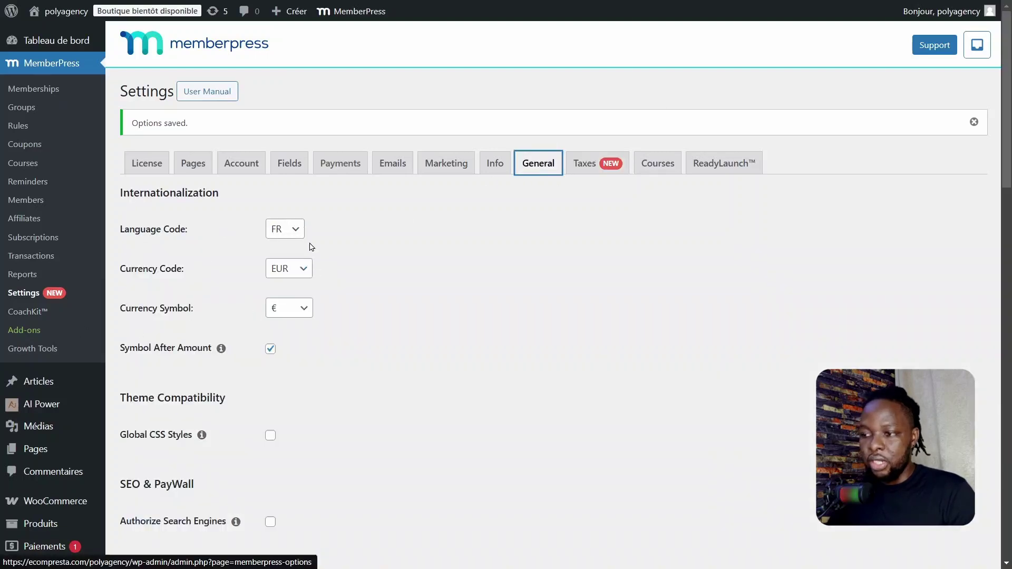
left_click(274, 231)
left_click(274, 232)
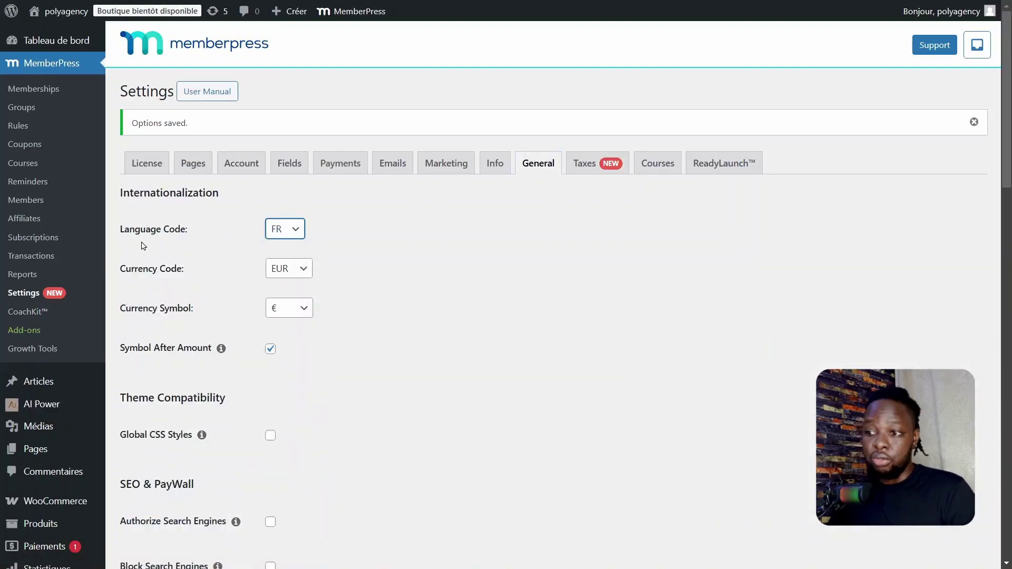
left_click(283, 230)
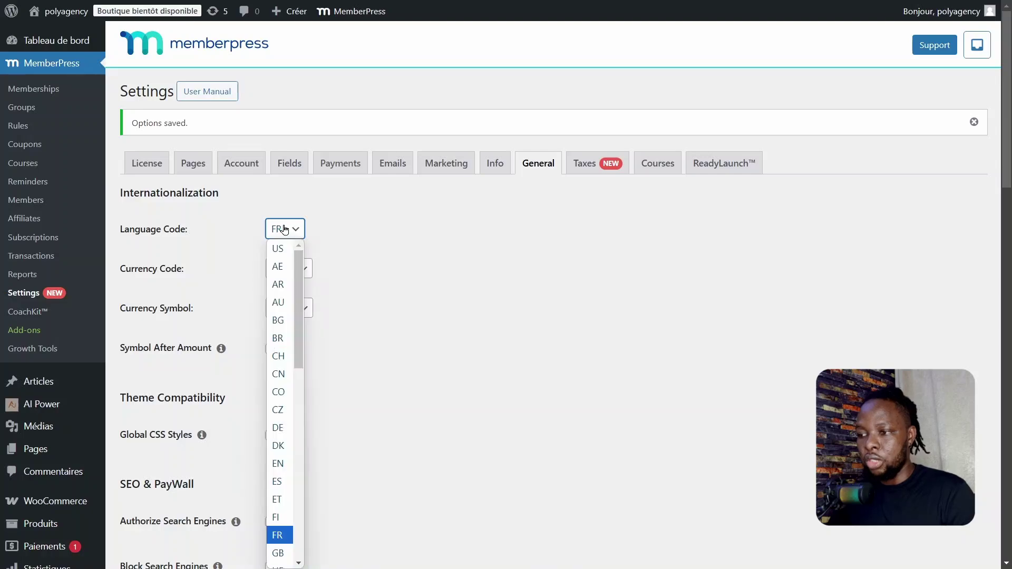
left_click(389, 239)
left_click(276, 269)
left_click(368, 274)
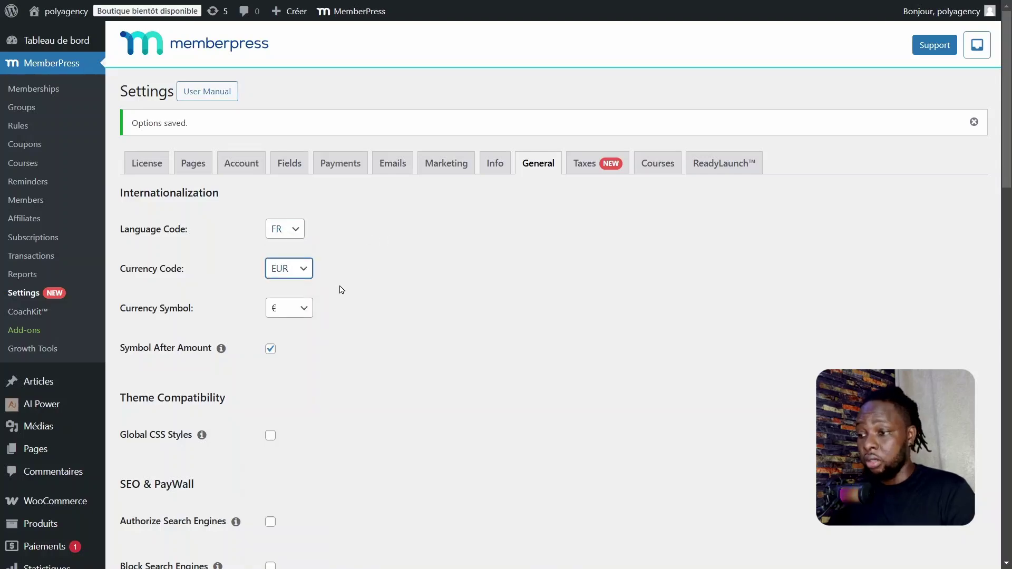
left_click(285, 314)
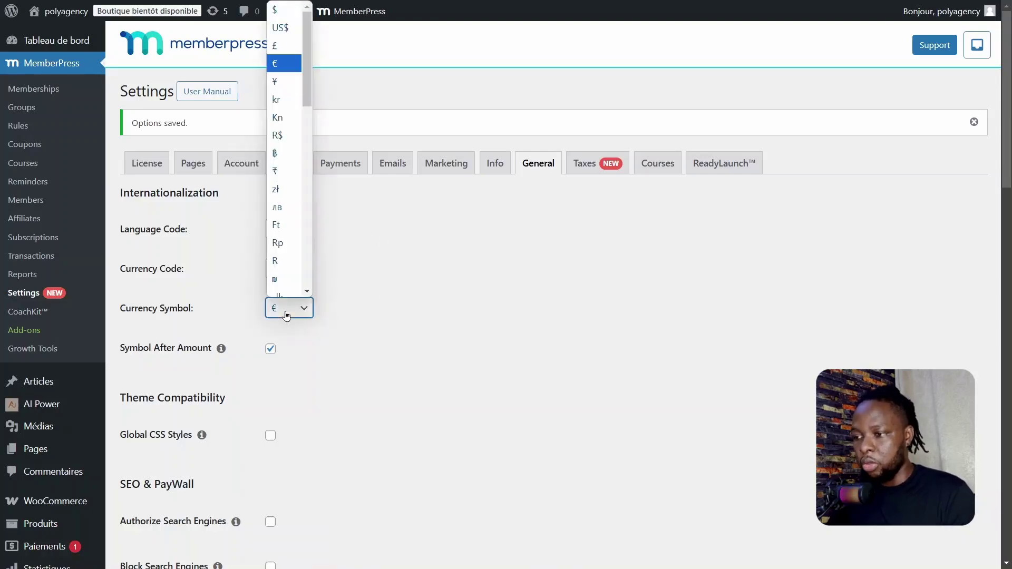
left_click(286, 315)
scroll(929, 225, "down", 6)
scroll(816, 181, "up", 3)
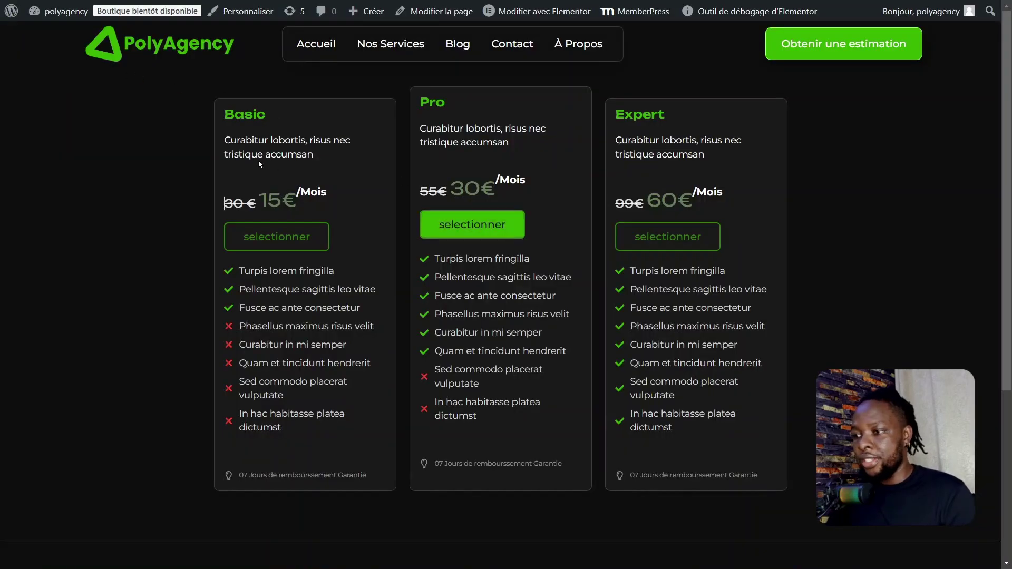
Review the names of the Basic, Pro and Expert plans on the site's pricing page.
double_click(238, 114)
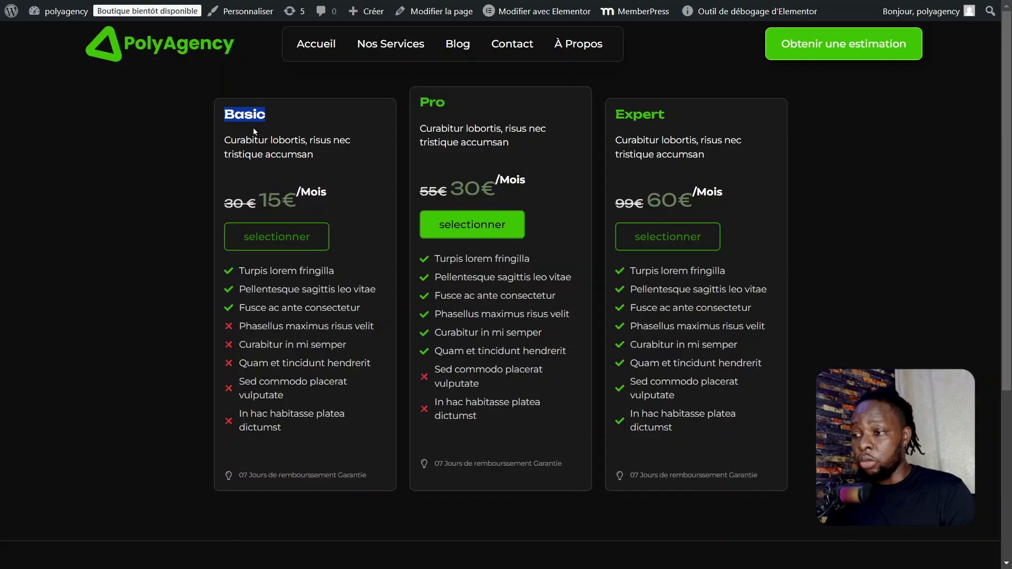
double_click(432, 102)
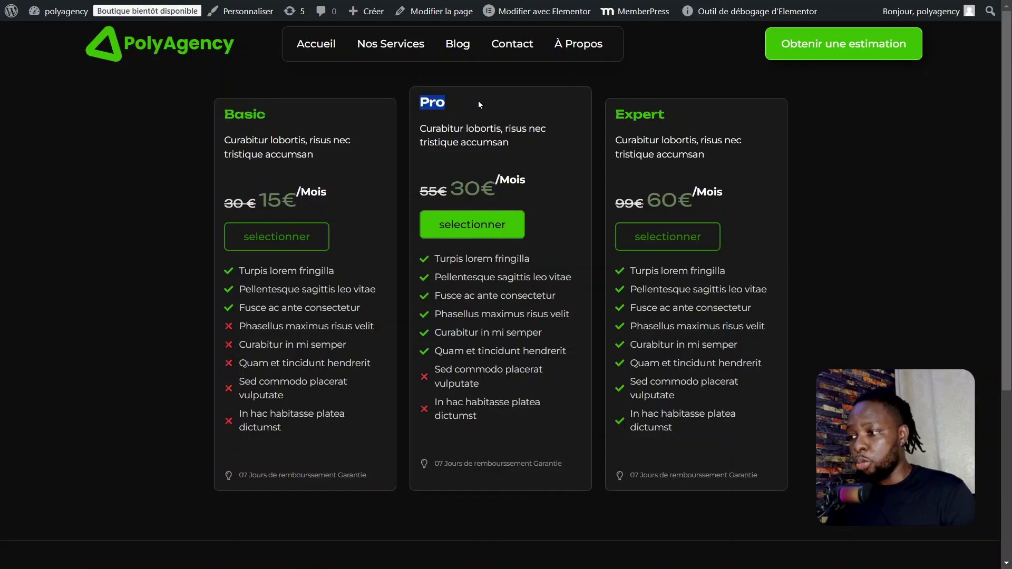
left_click(661, 111)
double_click(646, 113)
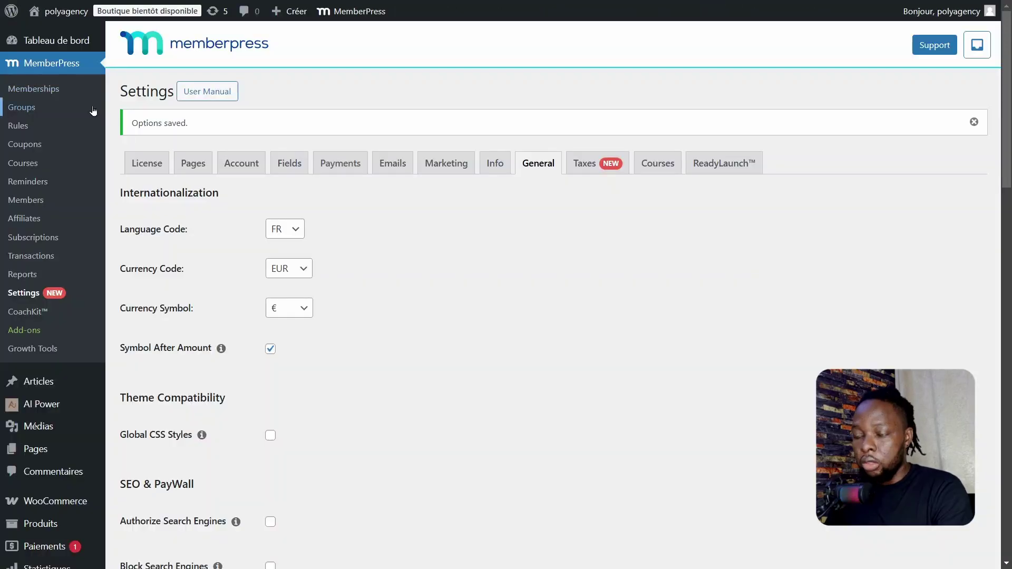
Create a new membership titled "Basic" with a price of €15.
left_click(35, 90)
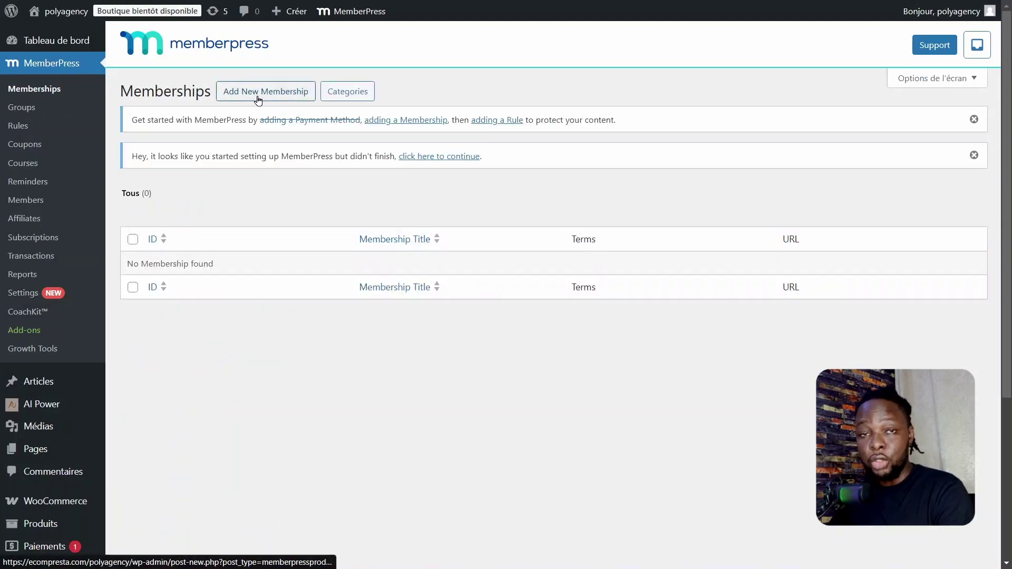
left_click(259, 98)
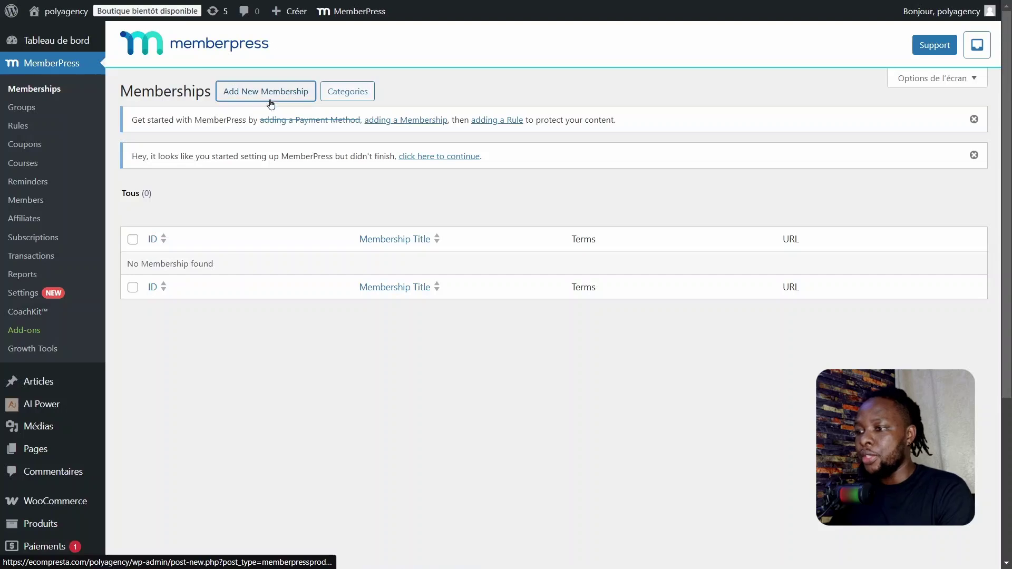
type("Basic")
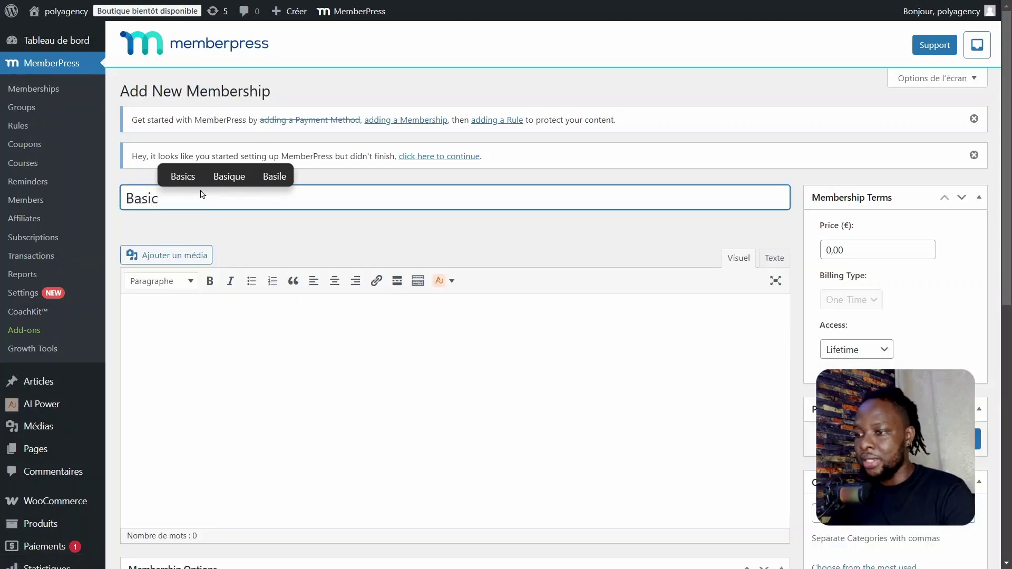
left_click(864, 251)
left_click_drag(858, 251, 745, 270)
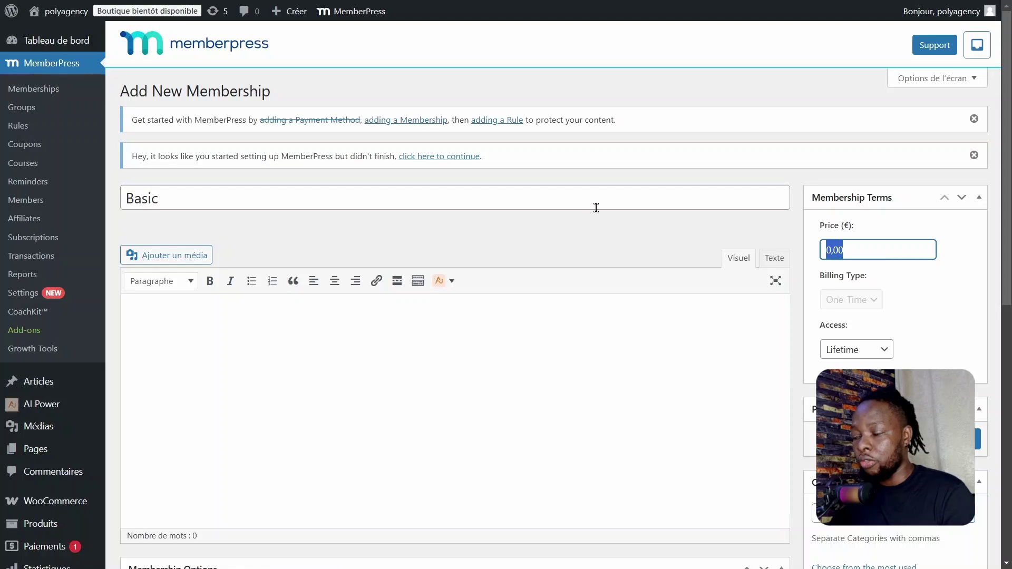
type("15")
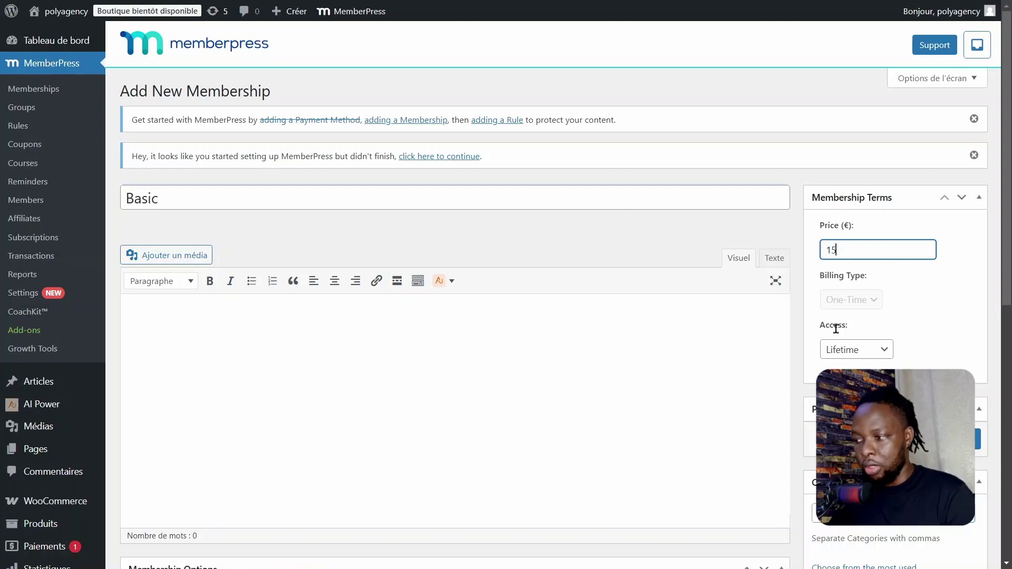
Set the Basic membership's billing type to Recurring with a Monthly interval.
left_click(856, 319)
left_click(861, 306)
left_click(922, 301)
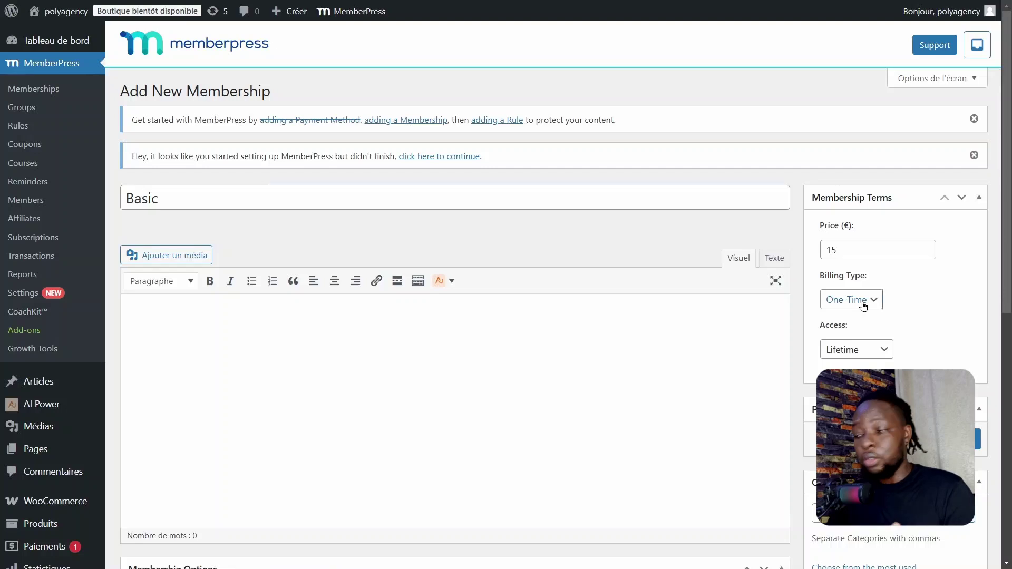
left_click(862, 305)
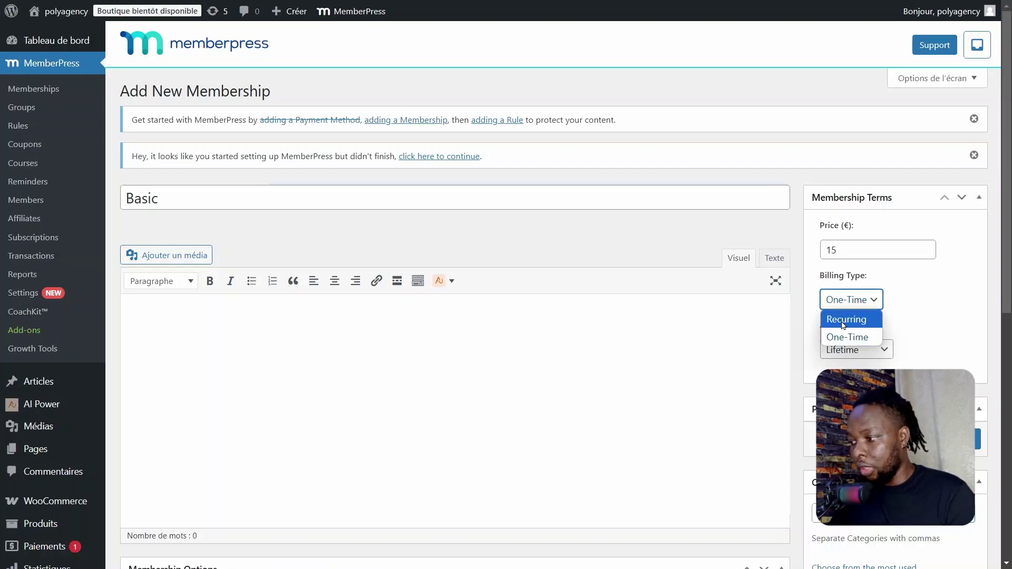
left_click(843, 319)
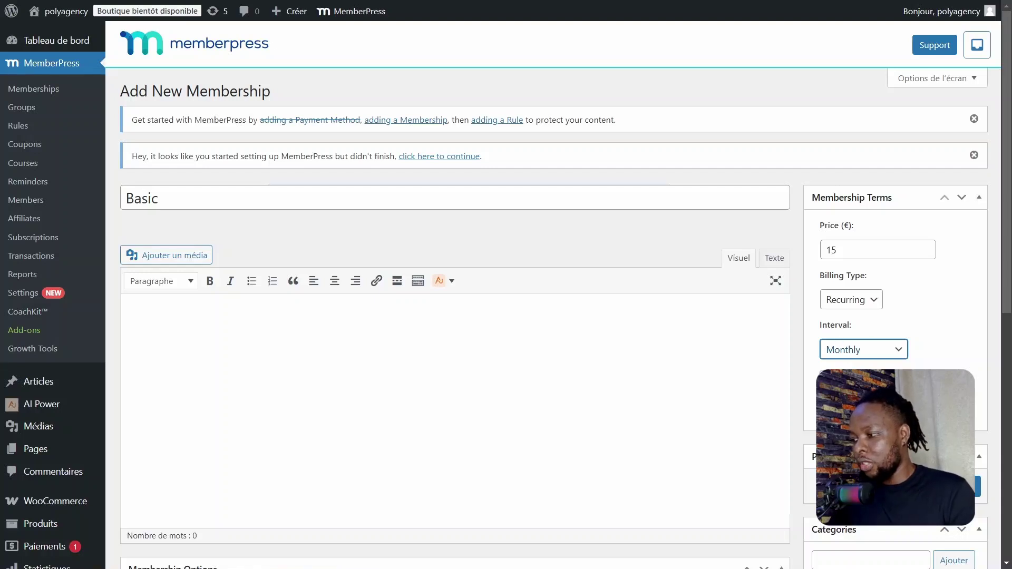
Try a trial period of 3 days with a trial amount of €1.00 on the Basic membership, then disable the trial.
left_click(825, 376)
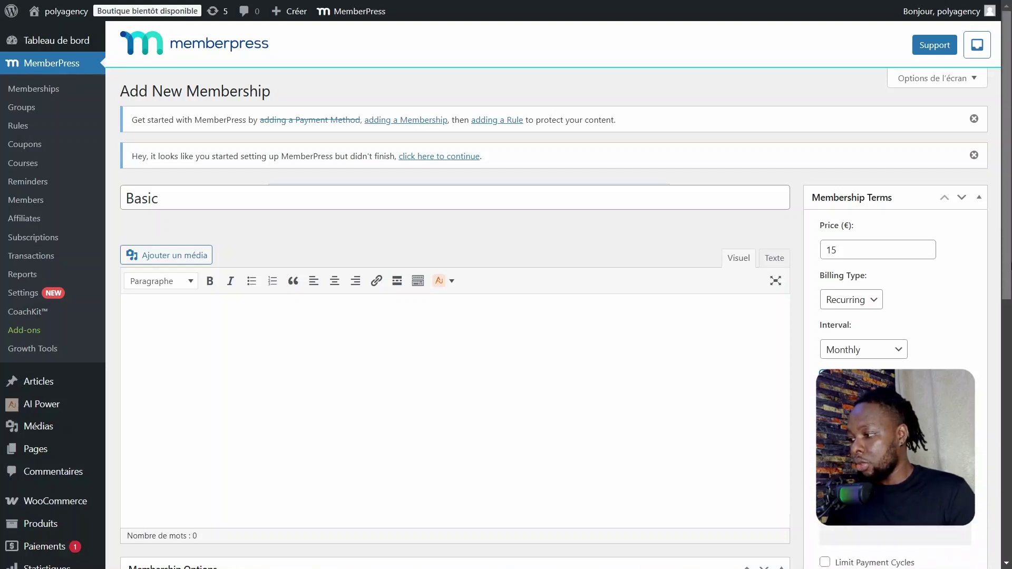
scroll(1003, 305, "down", 2)
scroll(1002, 306, "down", 1)
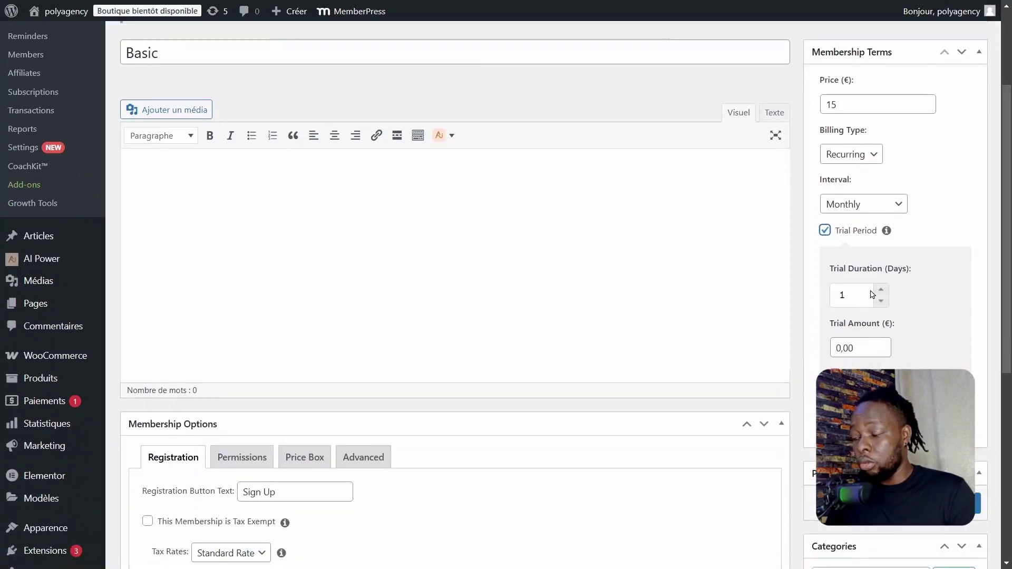
left_click(825, 237)
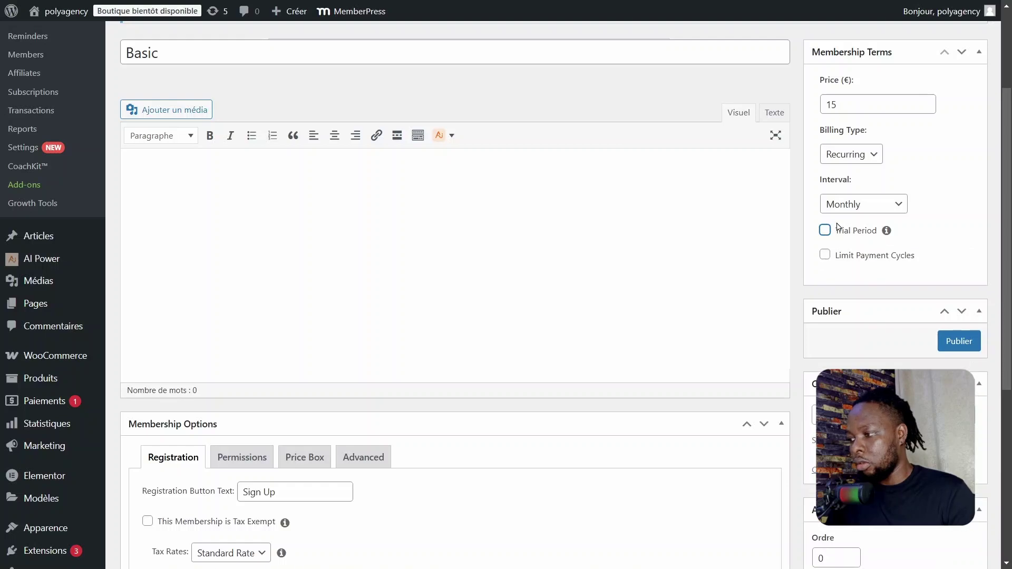
left_click(836, 230)
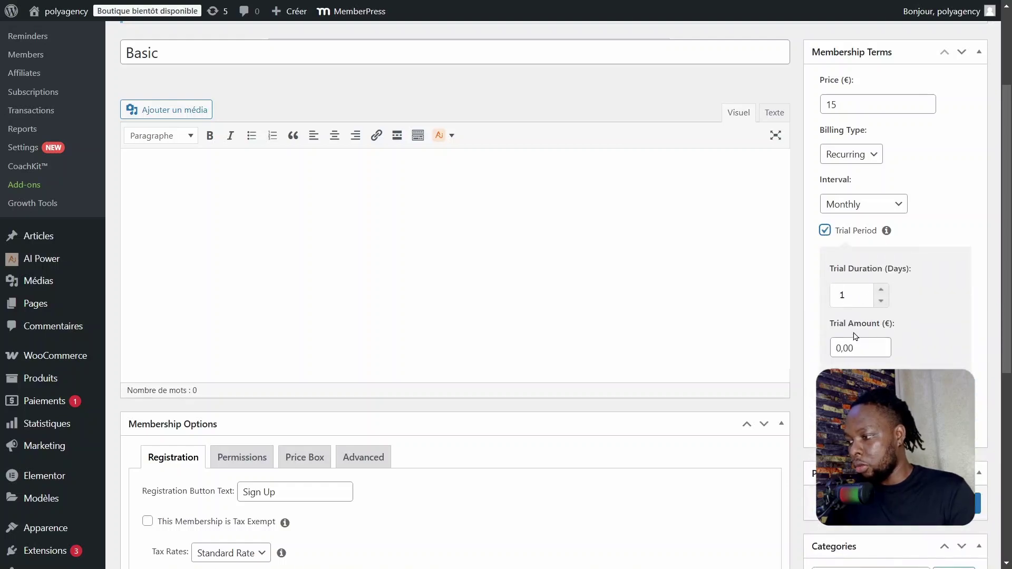
left_click(842, 351)
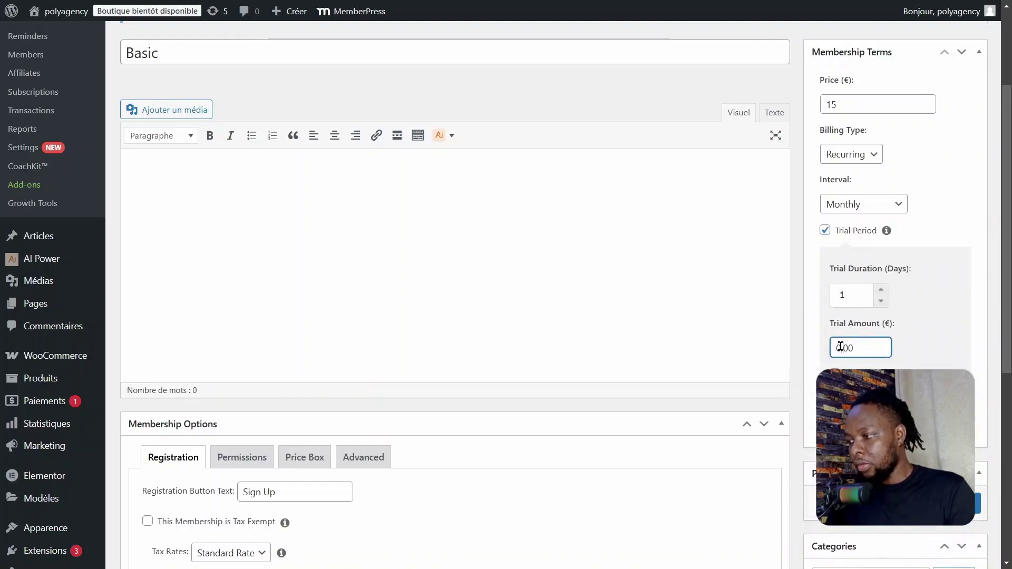
left_click(880, 289)
left_click(880, 288)
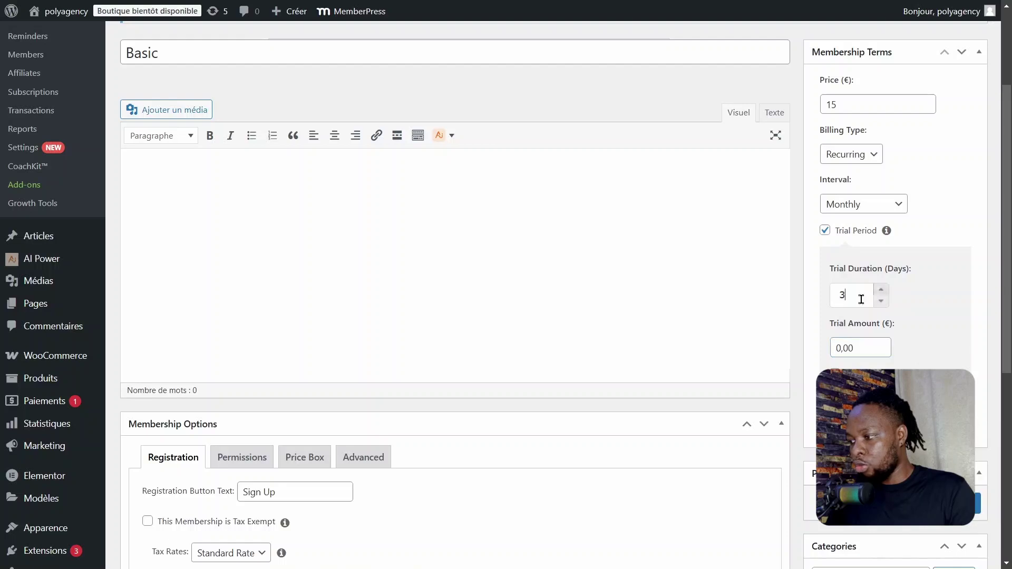
left_click(838, 348)
left_click_drag(841, 349, 832, 348)
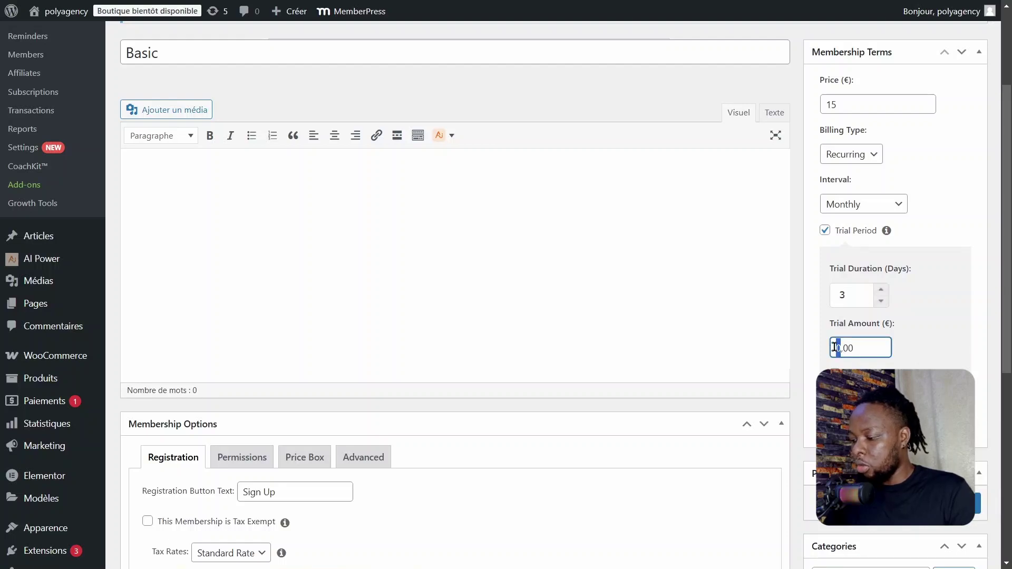
left_click(911, 340)
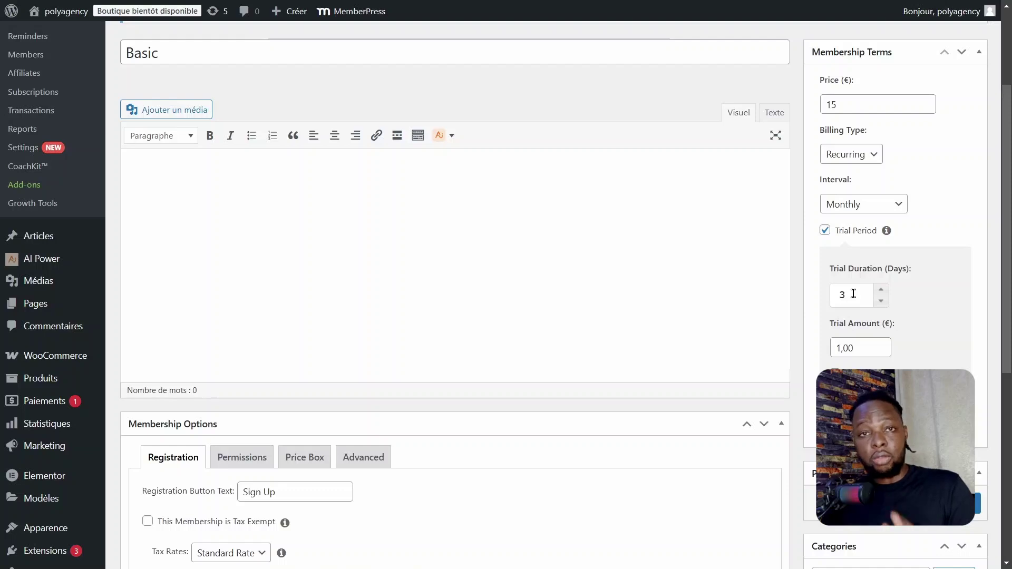
left_click(826, 232)
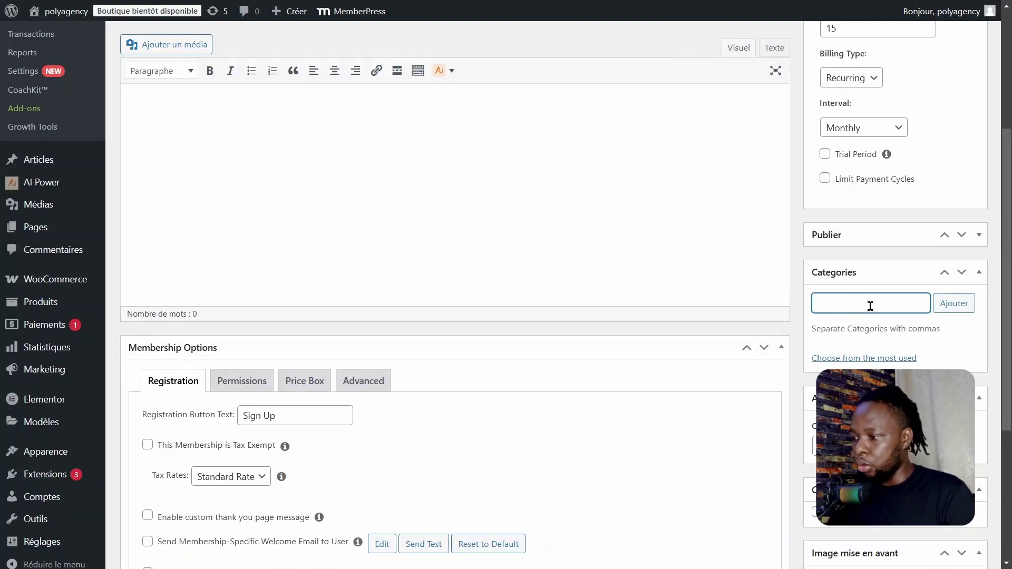
Enable a custom page template for the Basic membership and choose the Thème template.
scroll(910, 259, "down", 5)
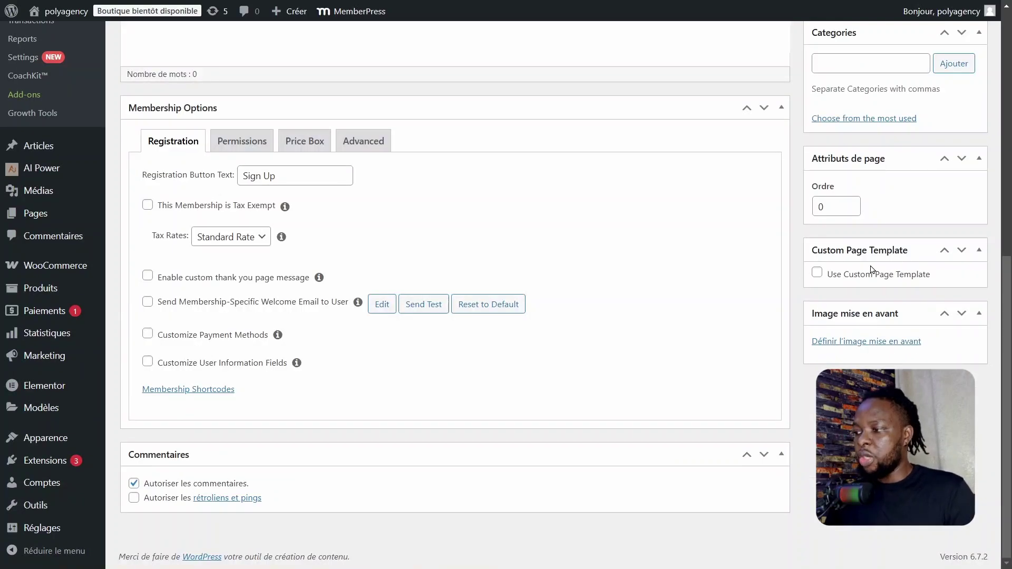
left_click(817, 273)
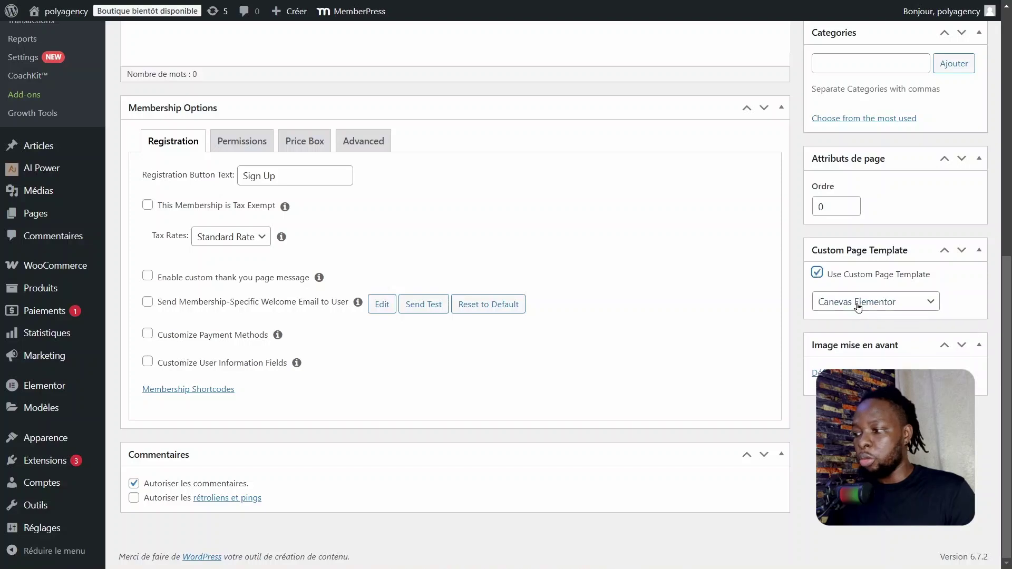
left_click(845, 304)
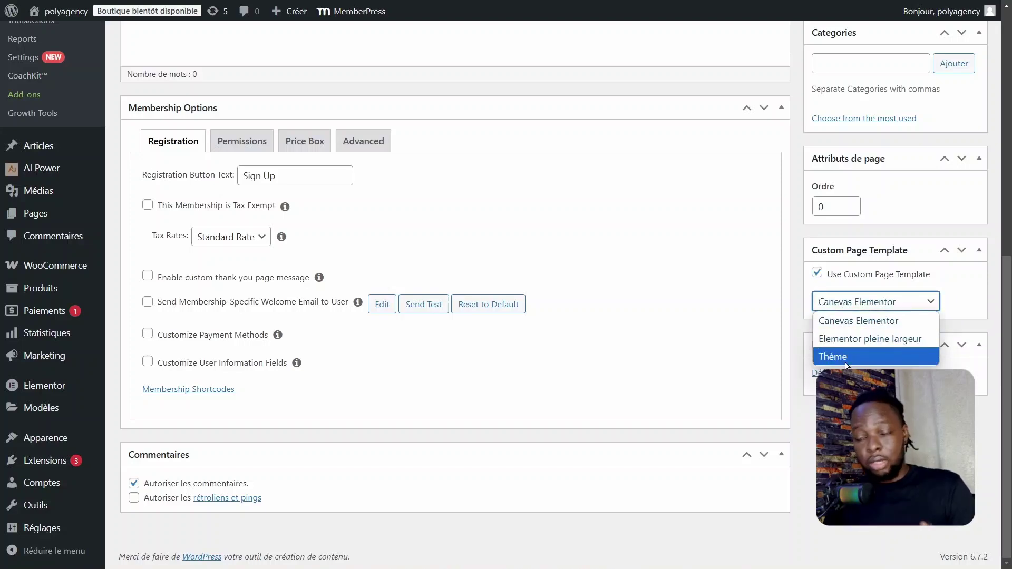
left_click(875, 355)
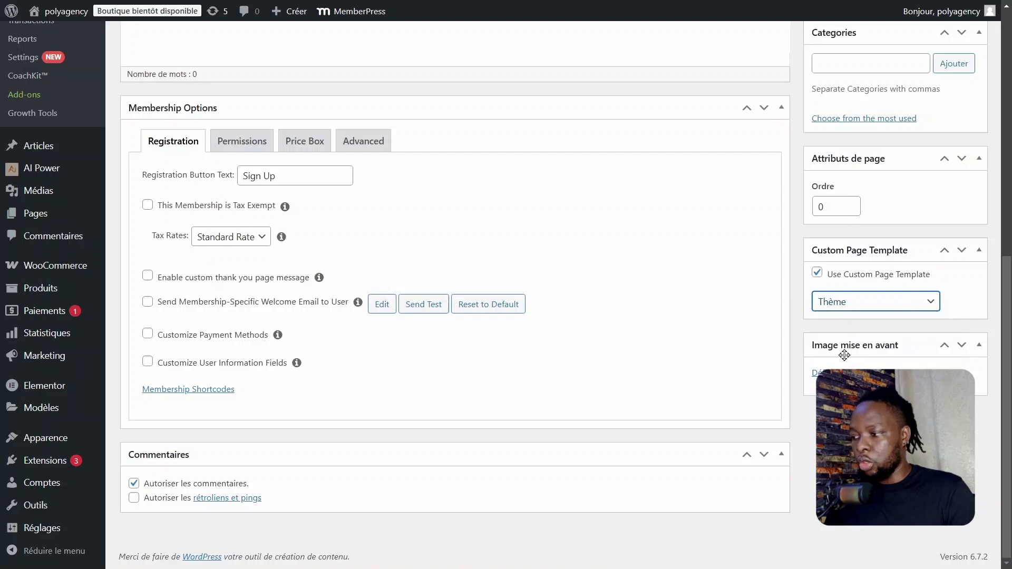
left_click(855, 302)
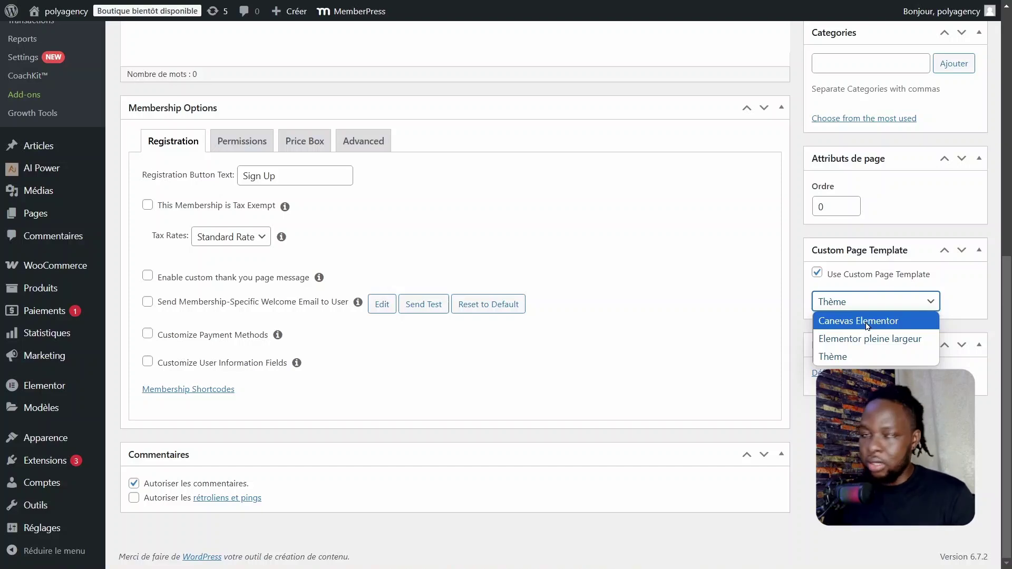
left_click(846, 357)
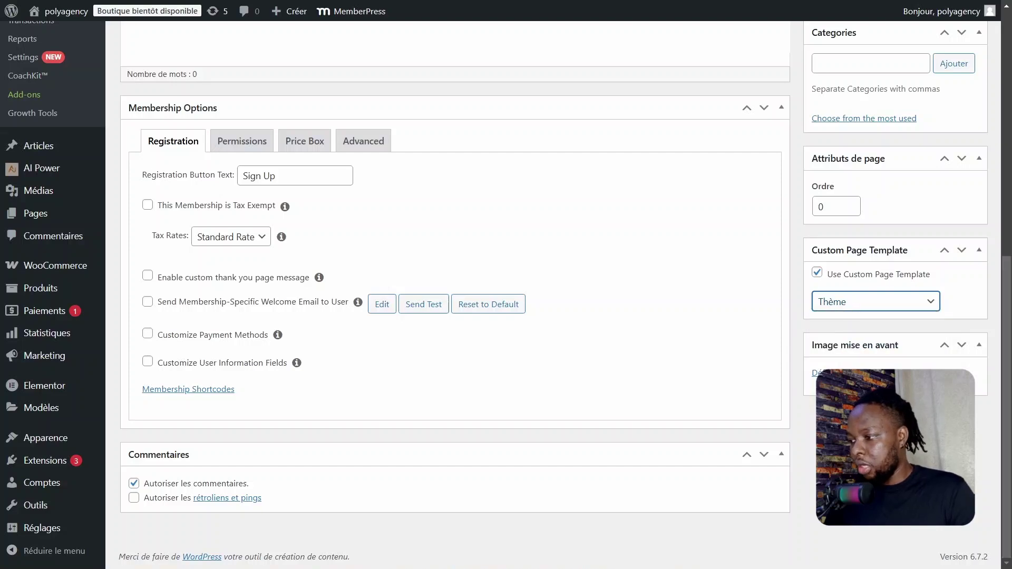
Set the homepage-seen-computer-screen mockup picture from the media library as the membership's featured image.
left_click(823, 373)
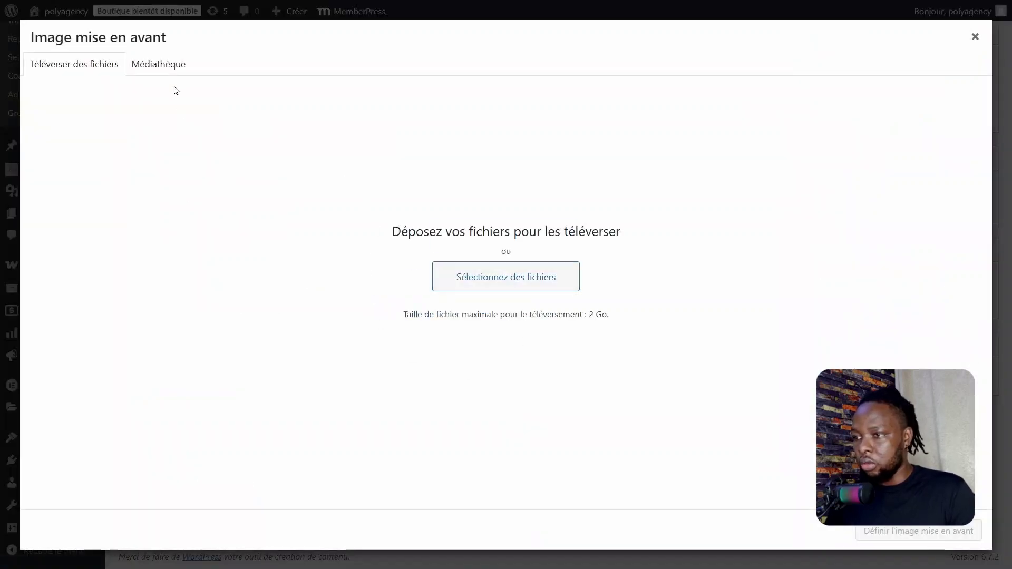
left_click(166, 67)
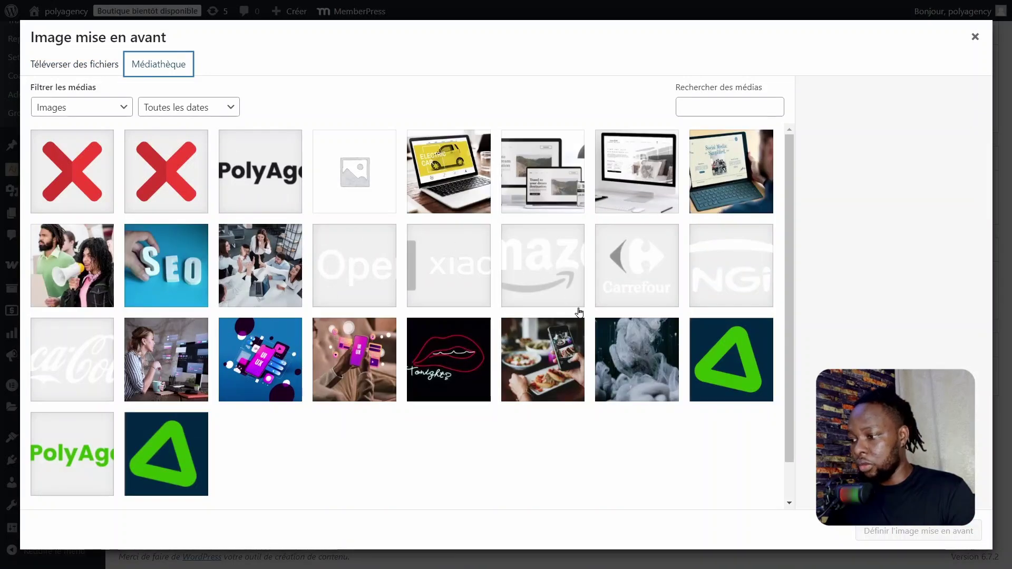
left_click(541, 174)
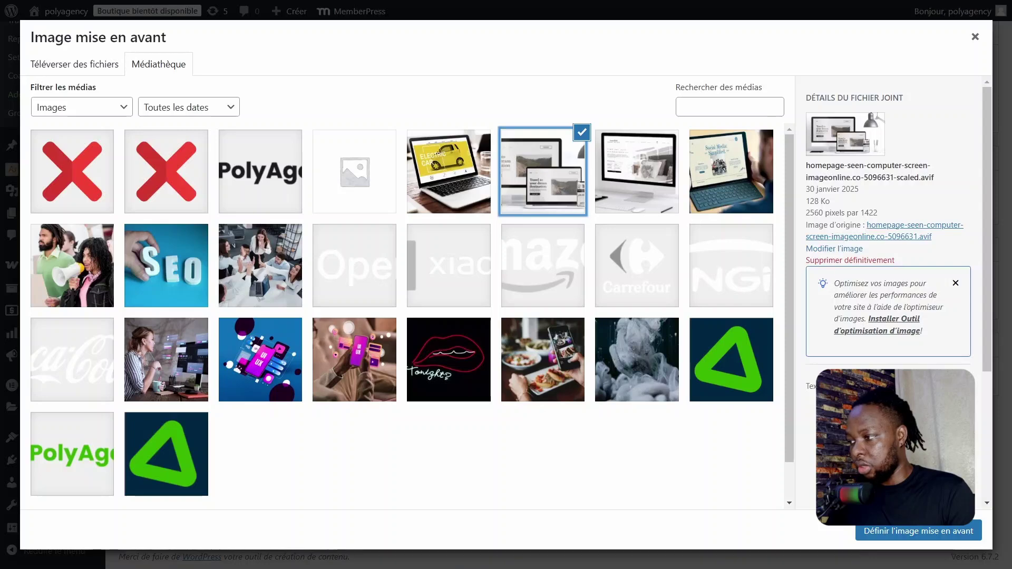
left_click(925, 538)
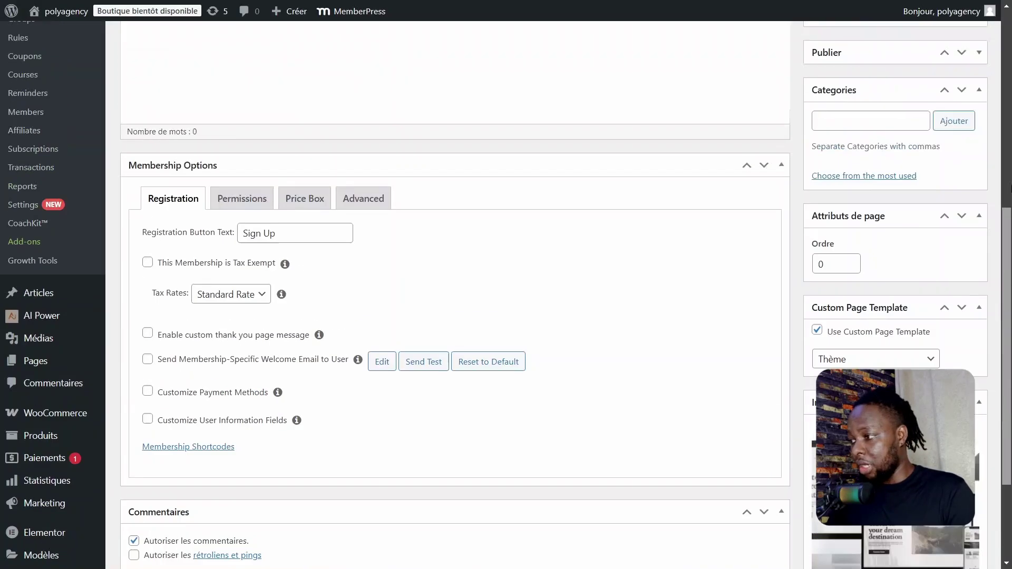
Publish the Basic membership.
scroll(1010, 189, "up", 7)
scroll(923, 190, "down", 4)
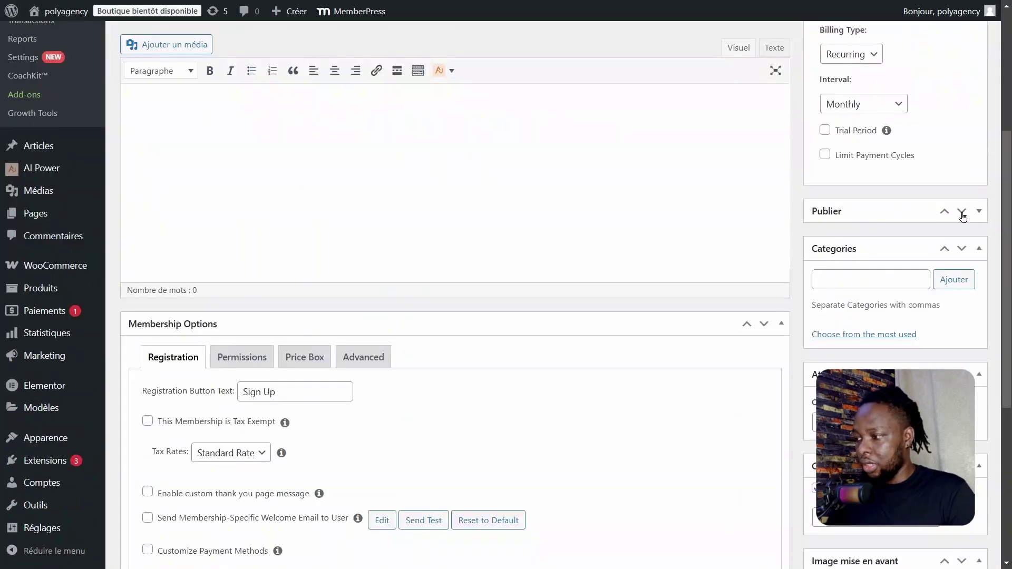
left_click(979, 211)
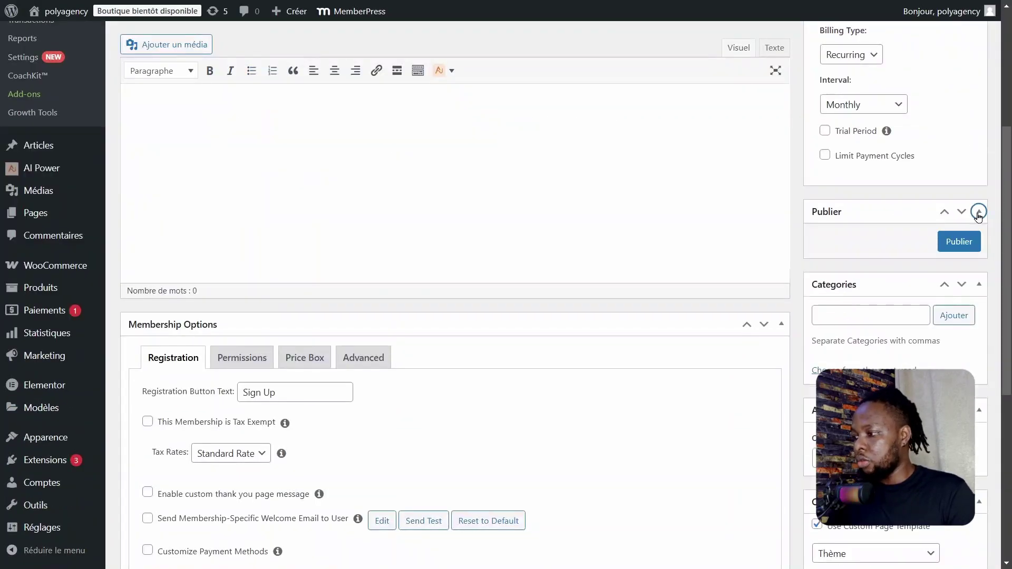
left_click(956, 243)
Change the registration button text in the Basic membership's options to "S'inscrire".
scroll(998, 261, "down", 10)
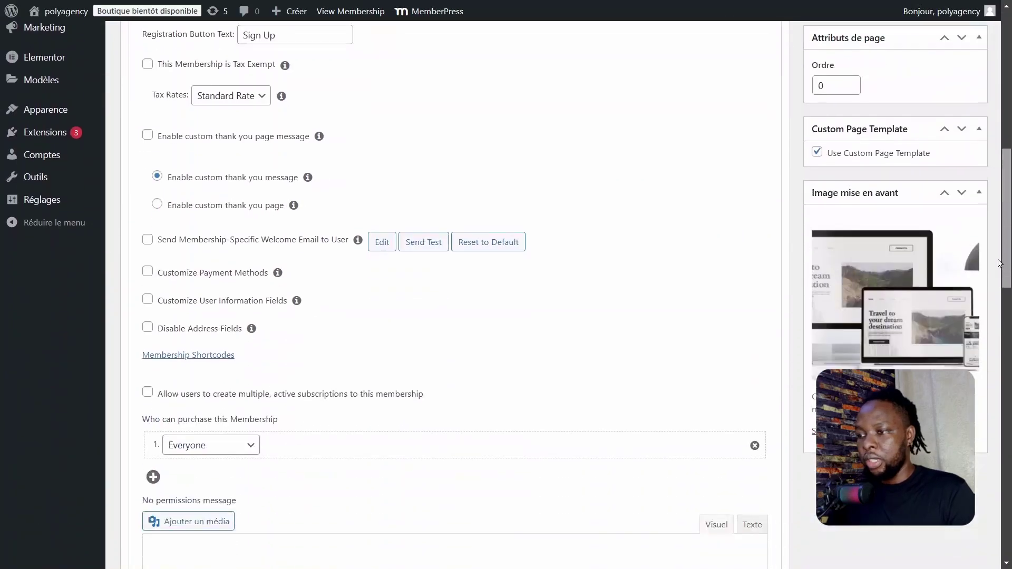
scroll(1006, 285, "down", 5)
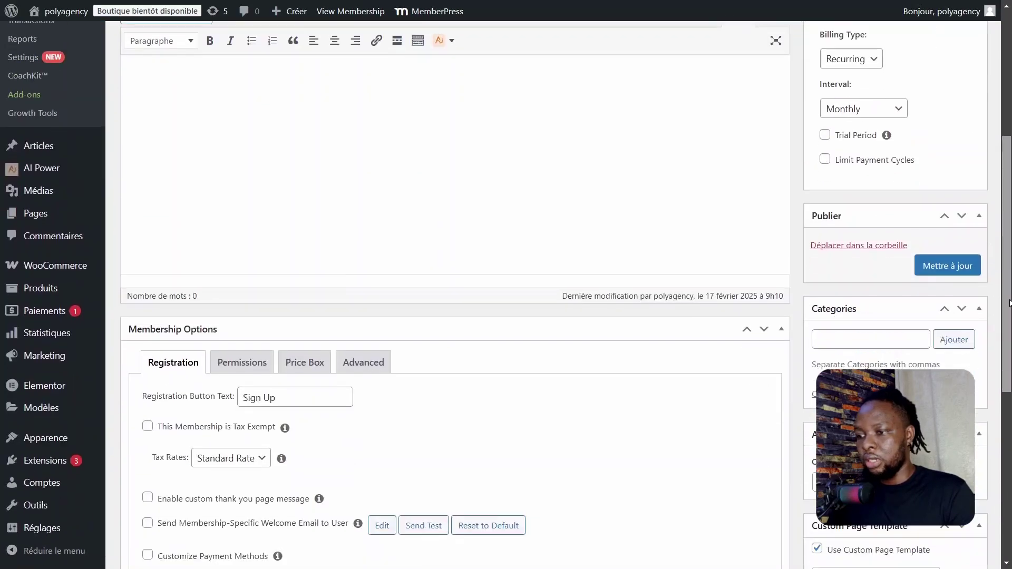
scroll(1009, 302, "down", 4)
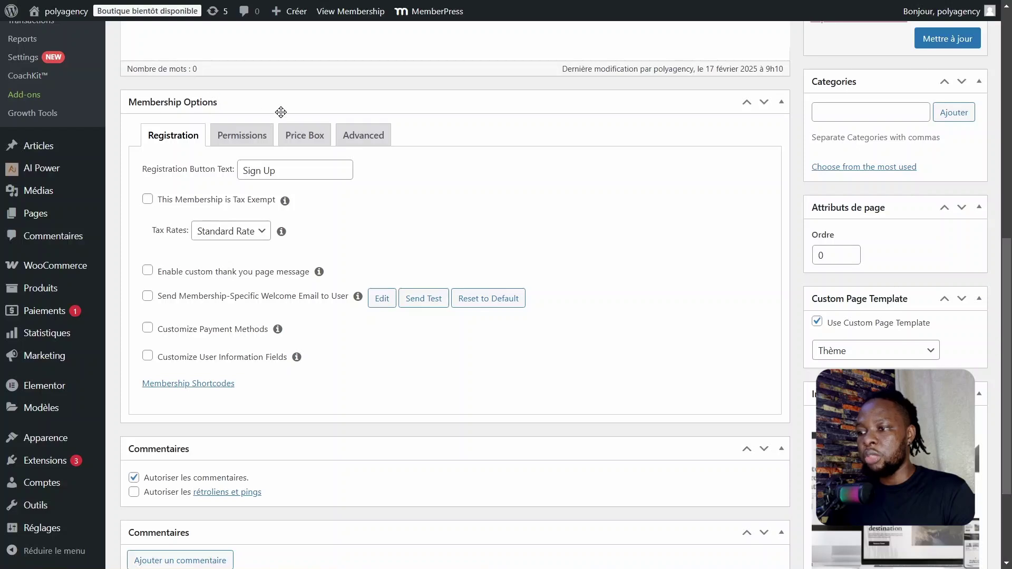
left_click_drag(303, 168, 141, 170)
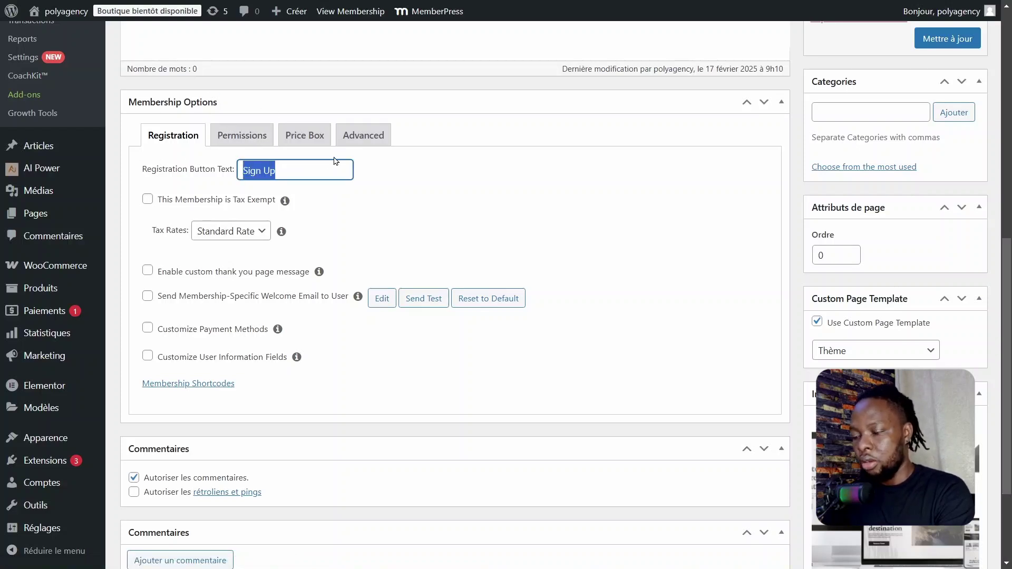
type("S'in")
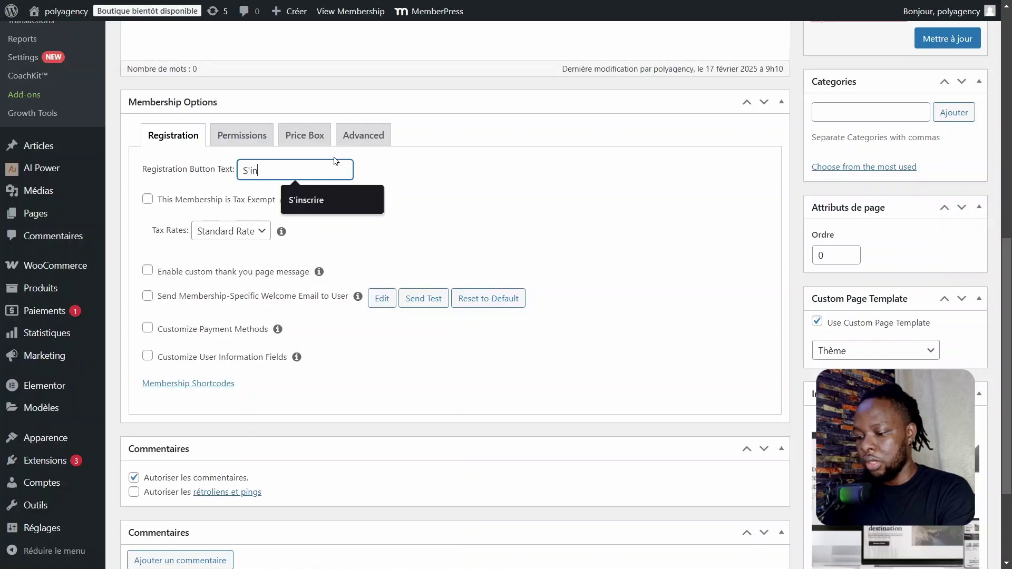
type("scrire")
Check the tax exemption option and choose Standard Rate as the membership's tax rate.
left_click_drag(157, 200, 285, 206)
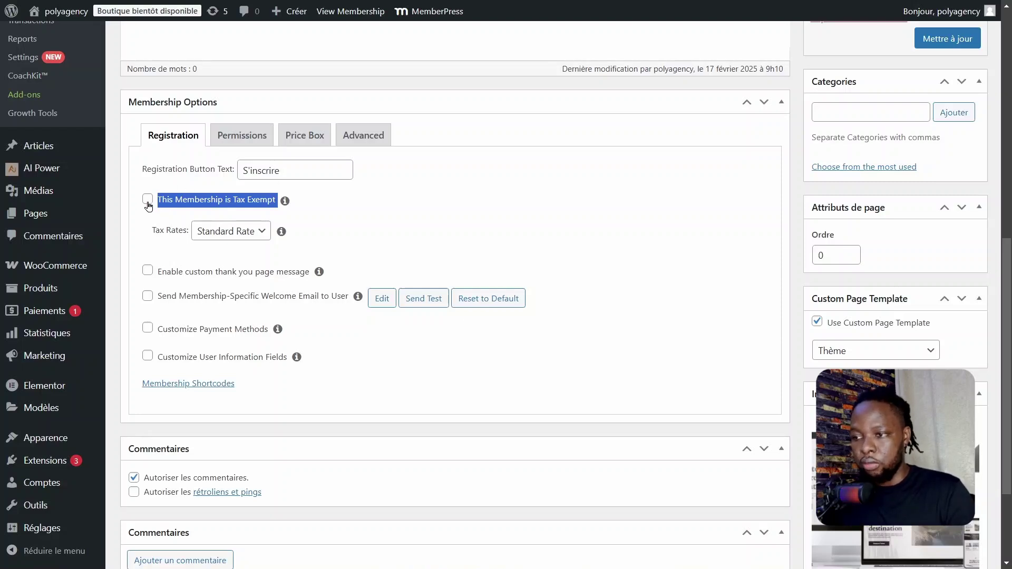
left_click(231, 231)
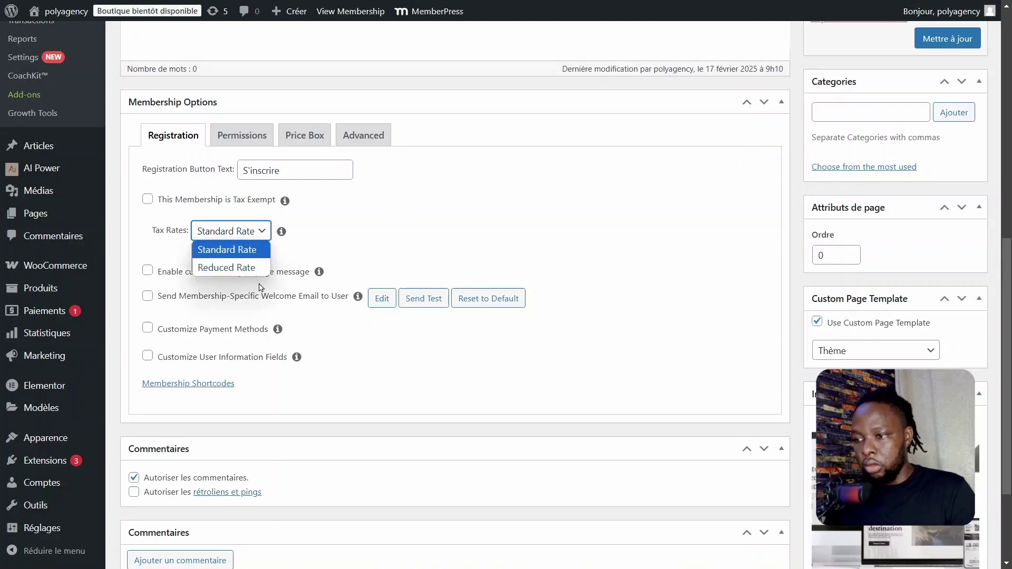
left_click(204, 254)
left_click(214, 235)
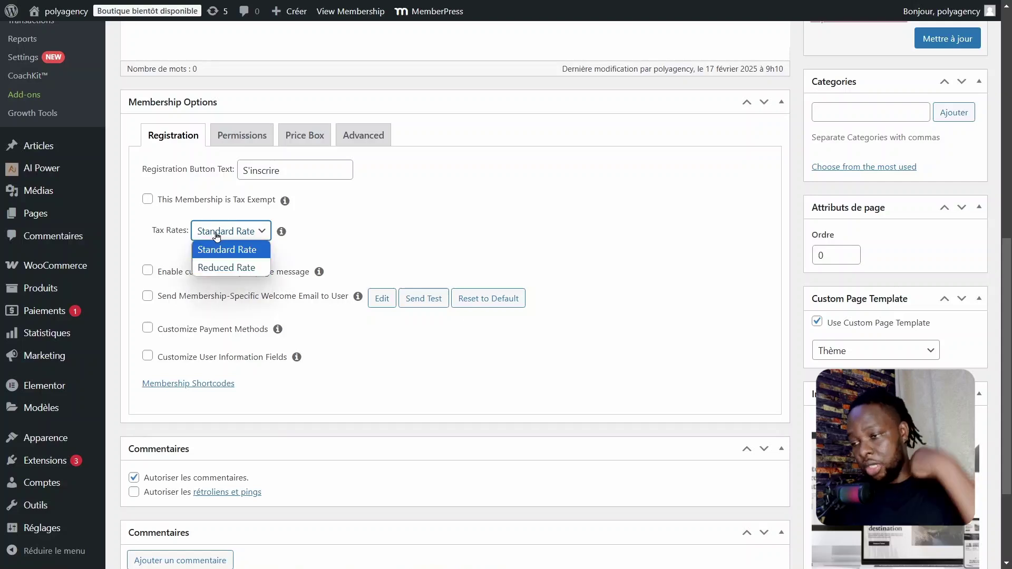
left_click(190, 272)
Enable the custom thank you page message, try the custom thank you page option, and select the custom thank you message instead.
left_click(167, 274)
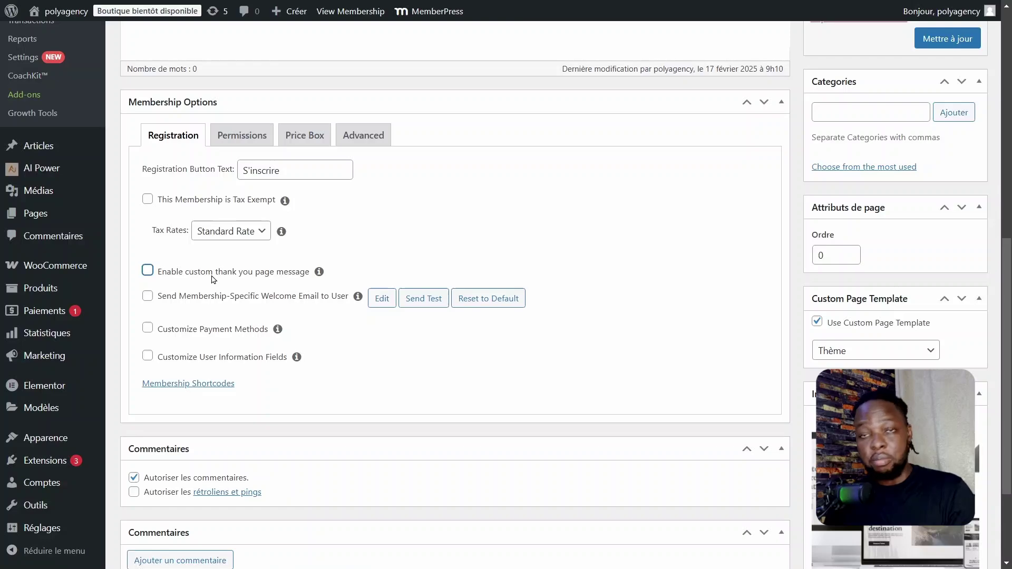
left_click(155, 272)
scroll(155, 274, "down", 4)
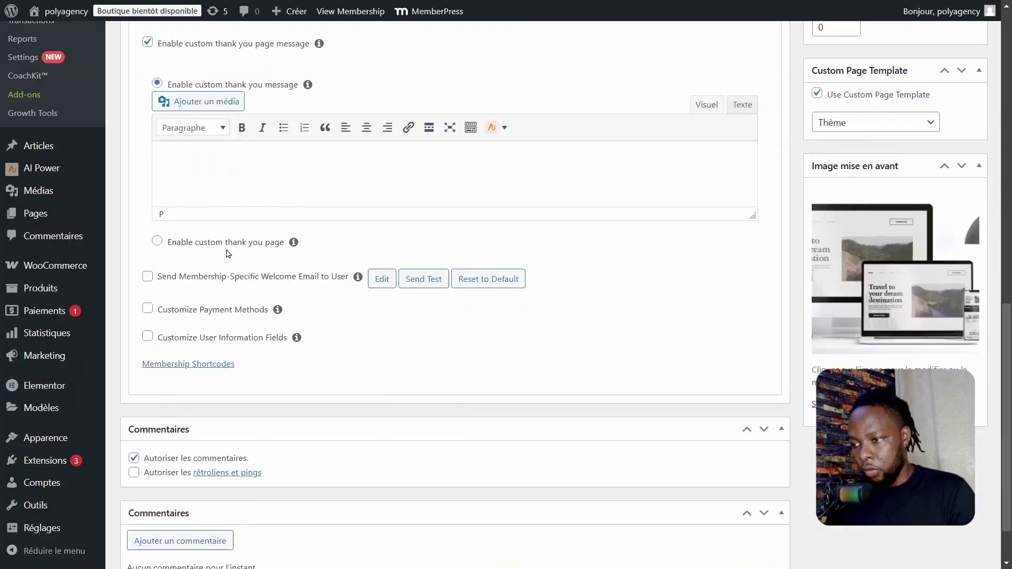
left_click(157, 242)
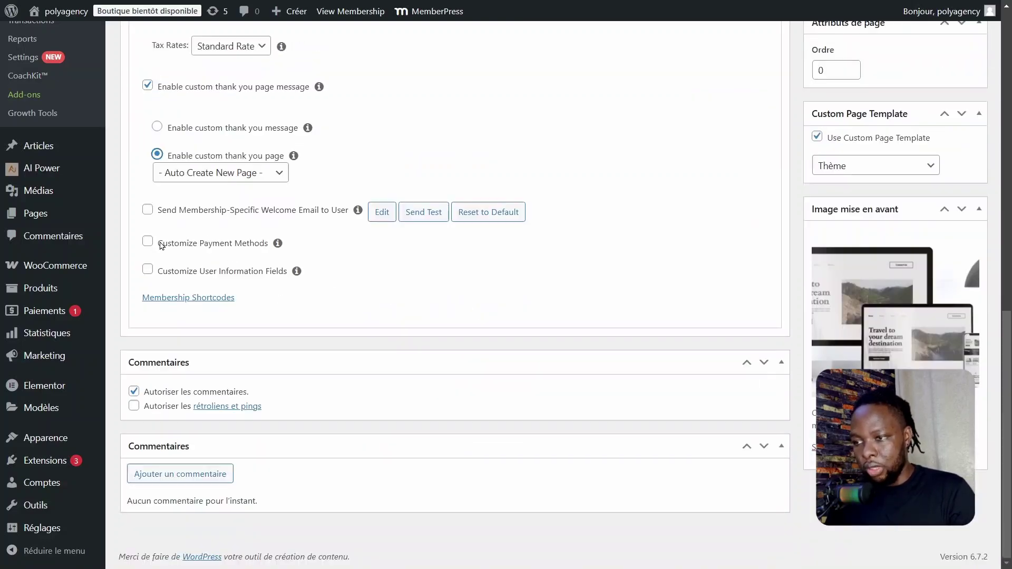
left_click(211, 176)
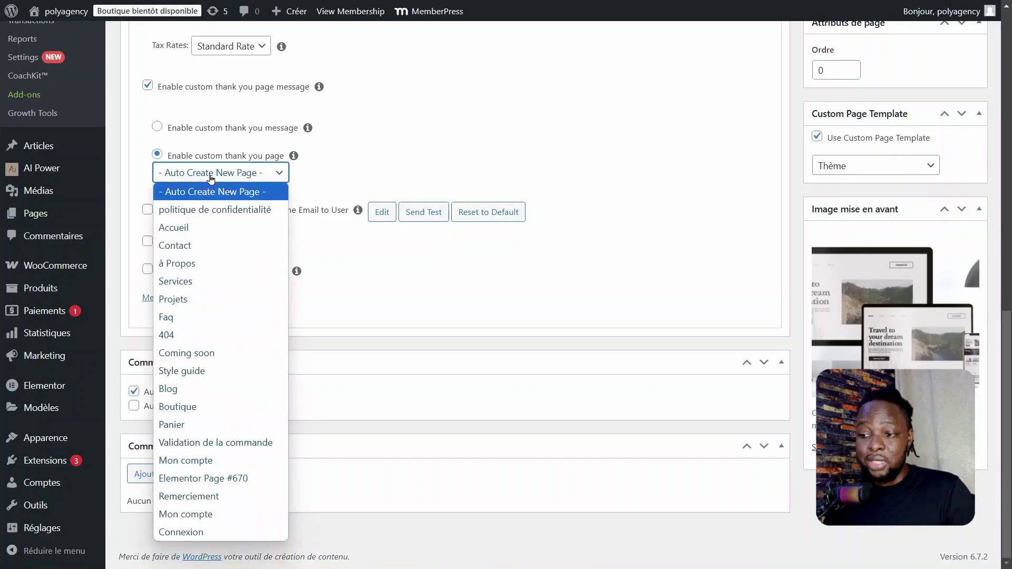
left_click(218, 175)
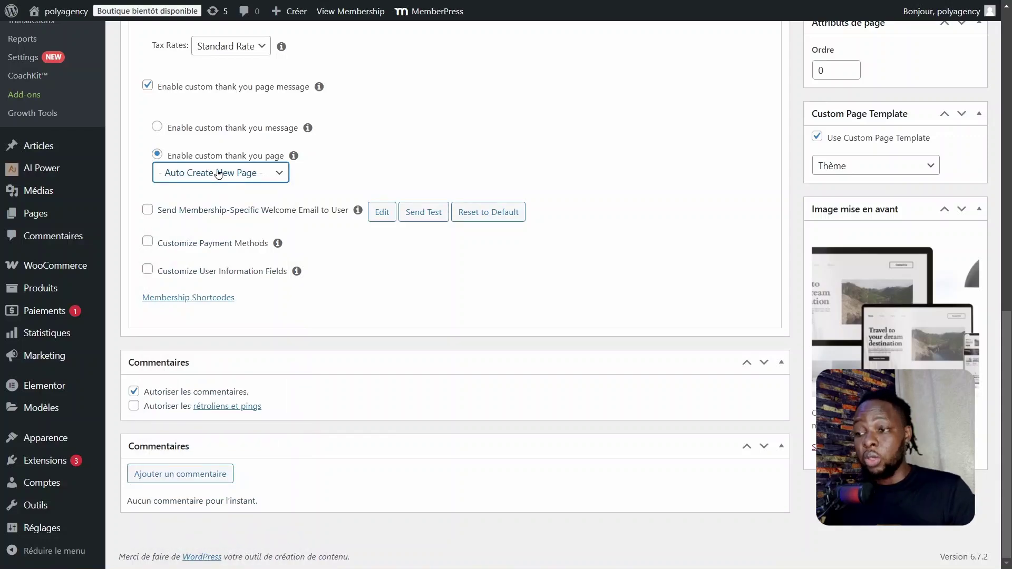
left_click(220, 127)
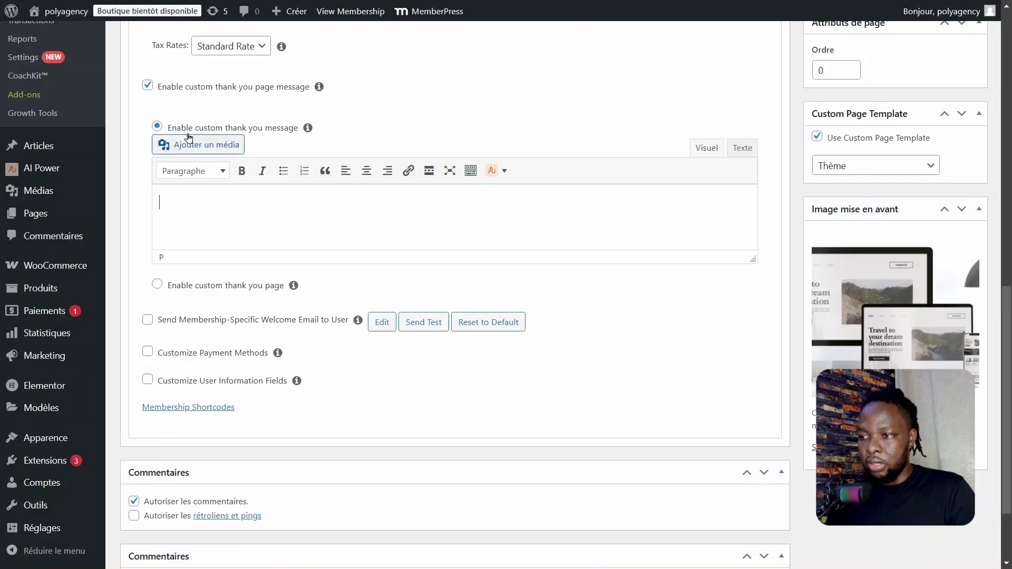
left_click(221, 216)
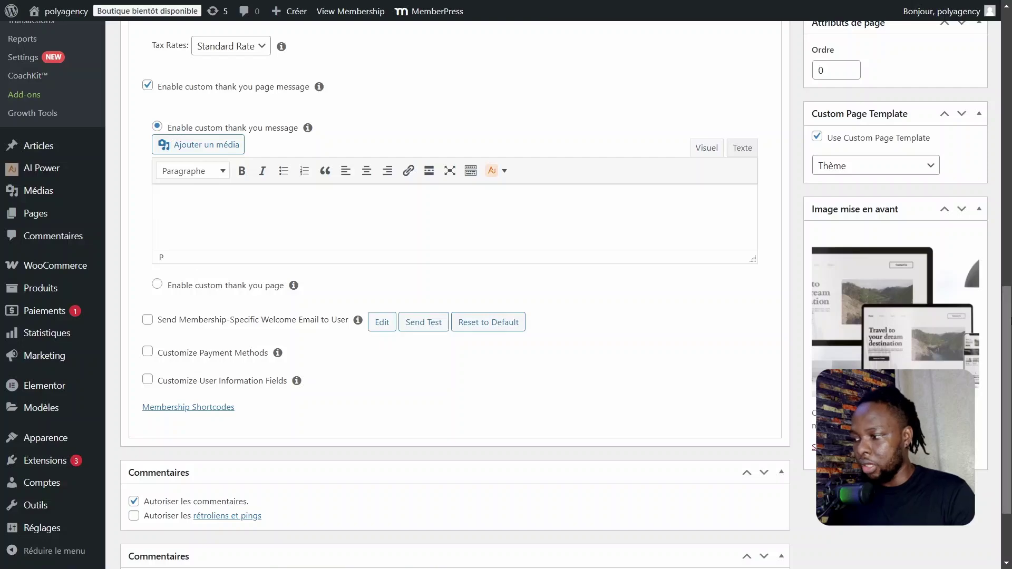
Enable customized payment methods for the membership with Paypal (PayPal Standard) as the active method.
scroll(194, 263, "up", 7)
scroll(197, 252, "down", 8)
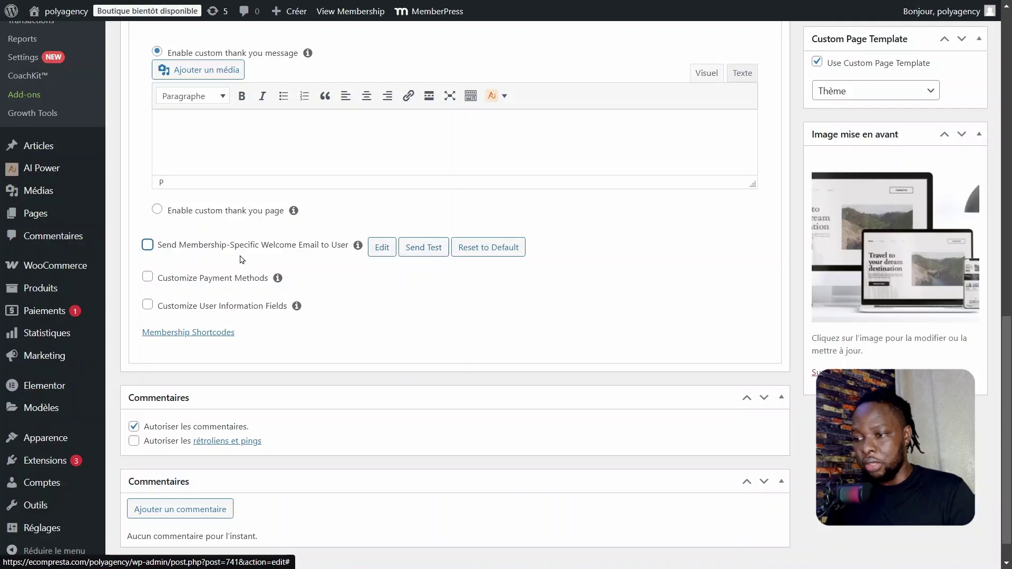
left_click(147, 279)
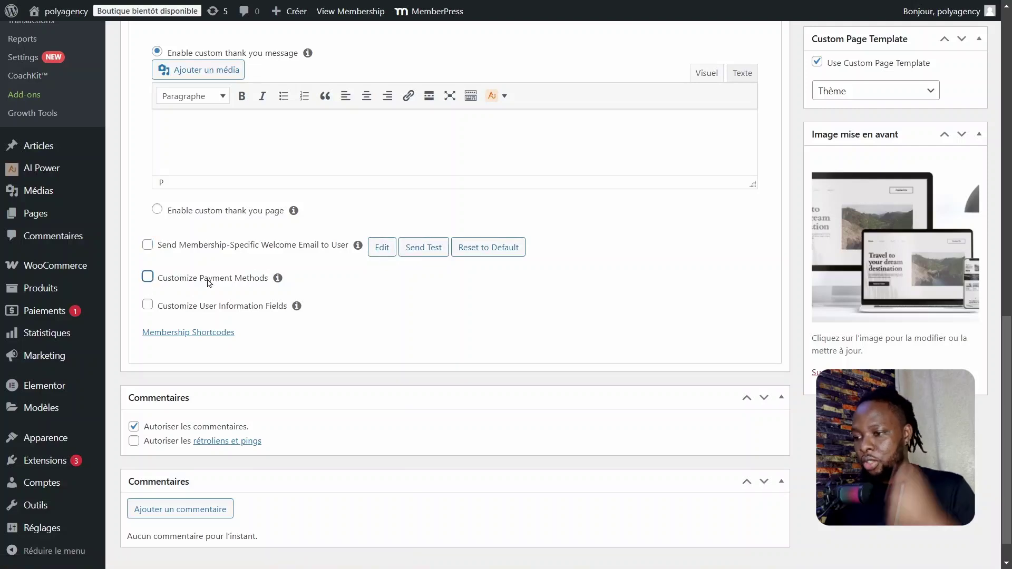
left_click(147, 277)
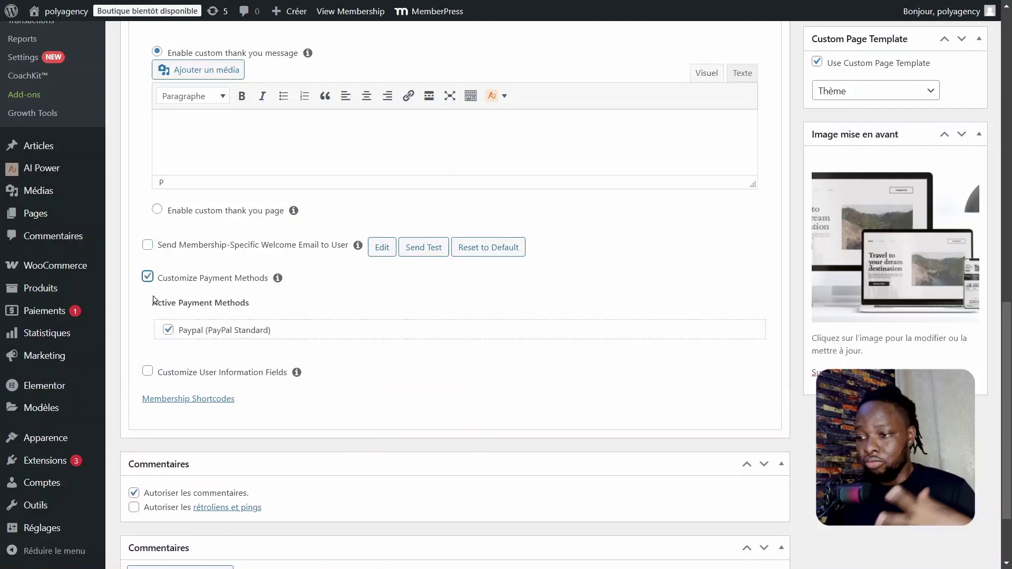
left_click(169, 330)
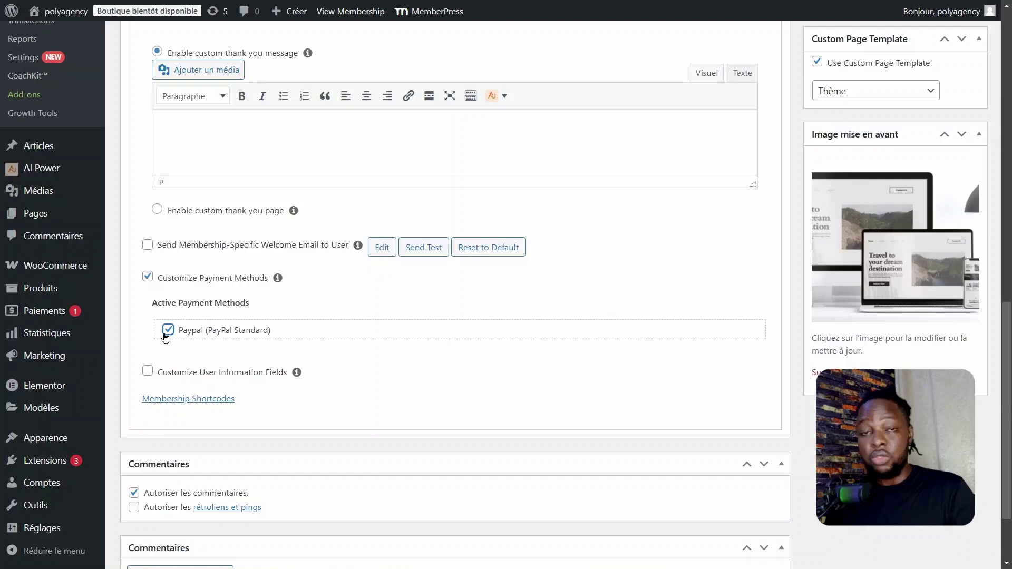
Enable customized user information fields for the Basic membership and read the note under Active Fields.
scroll(165, 338, "down", 2)
left_click_drag(187, 272, 261, 273)
left_click(262, 272)
left_click(148, 271)
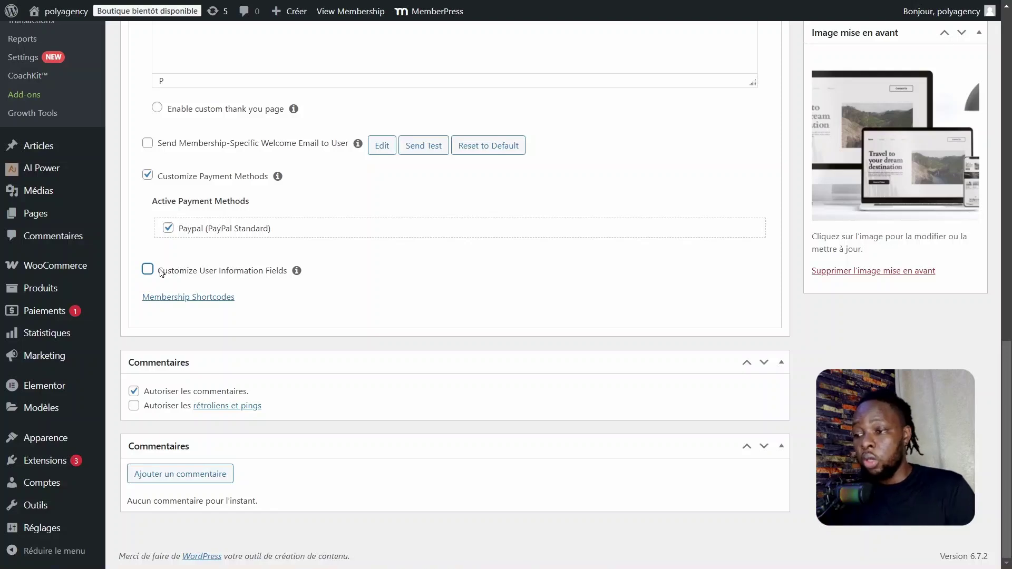
left_click(148, 274)
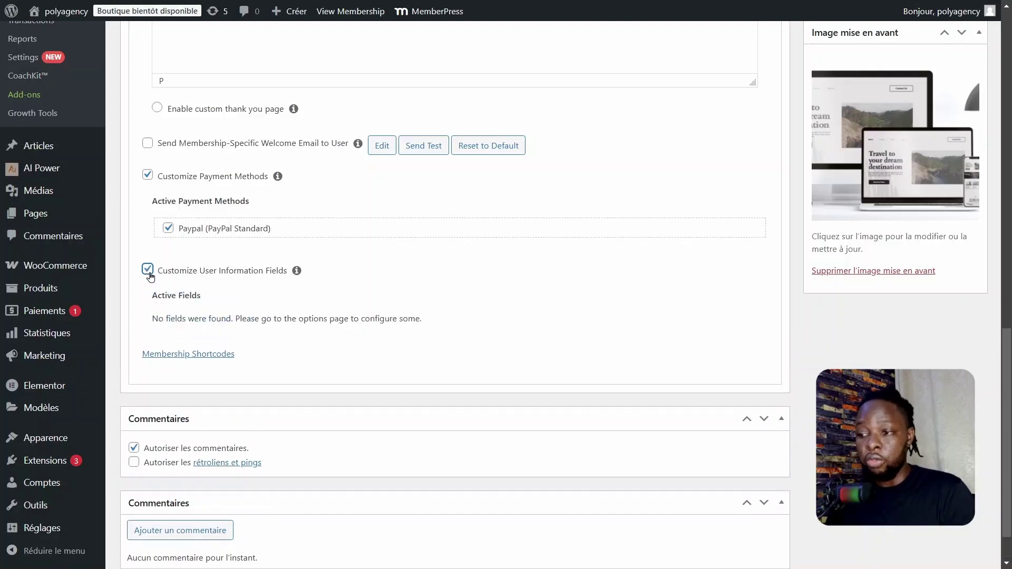
left_click_drag(152, 319, 471, 325)
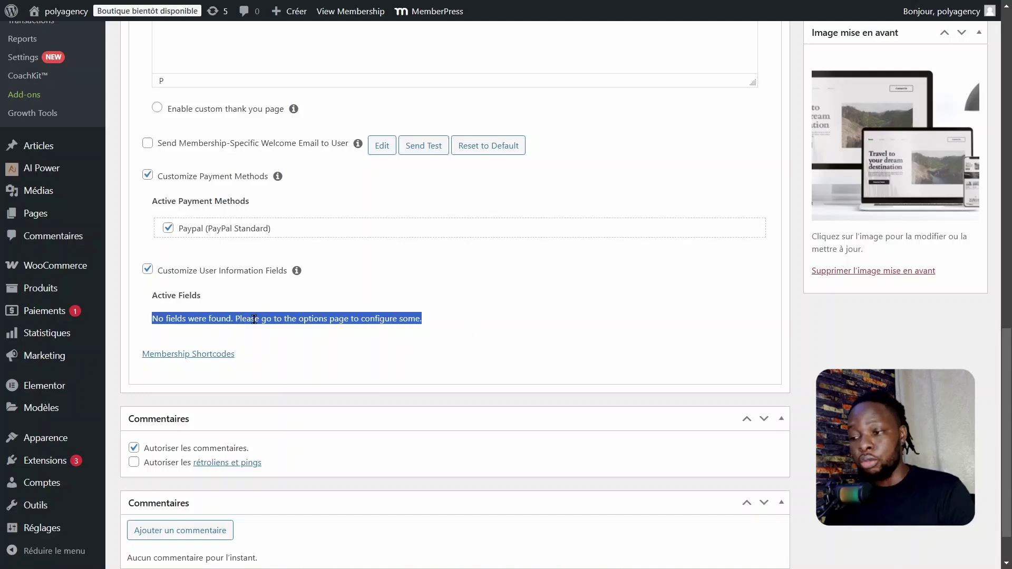
left_click(355, 331)
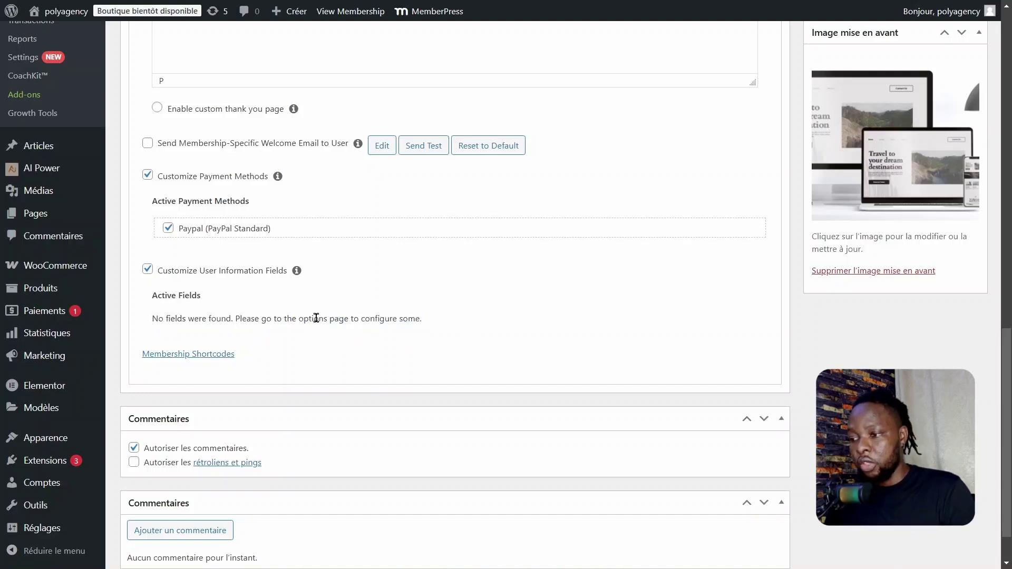
Turn off the custom thank you page message and customized user information fields, and update the Basic membership.
left_click_drag(318, 318, 378, 318)
left_click(325, 318)
triple_click(343, 318)
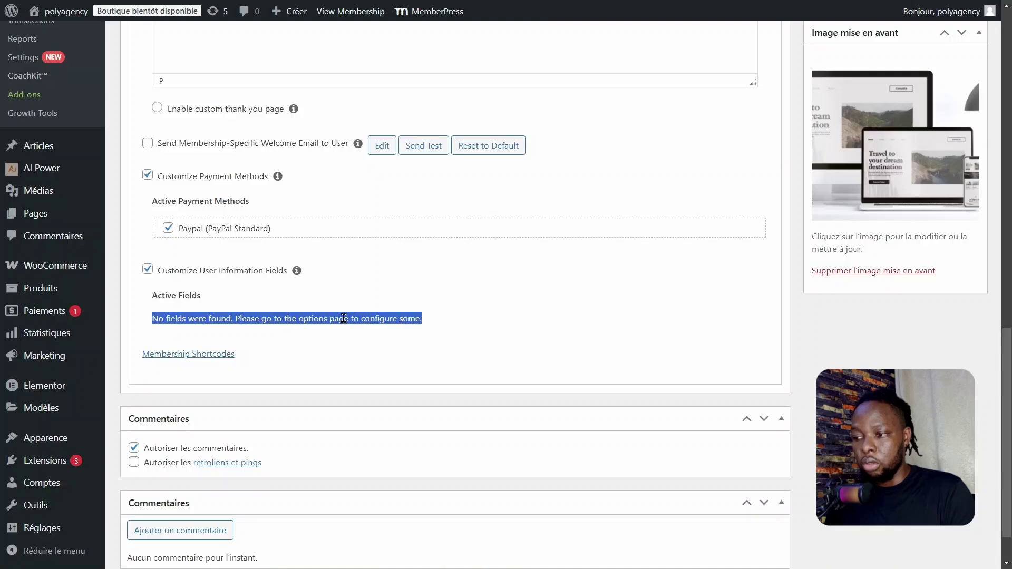
left_click(359, 318)
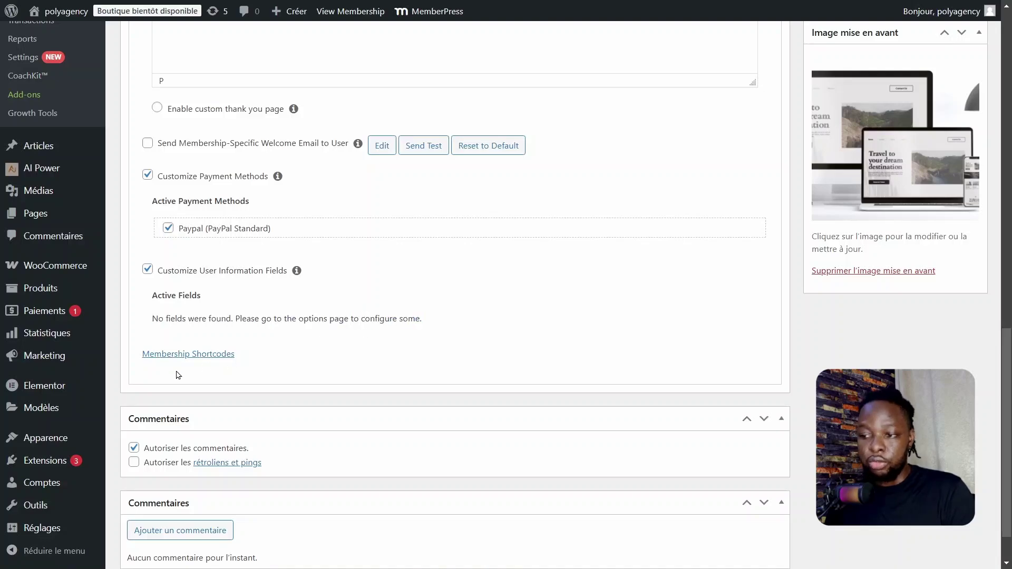
scroll(175, 361, "up", 8)
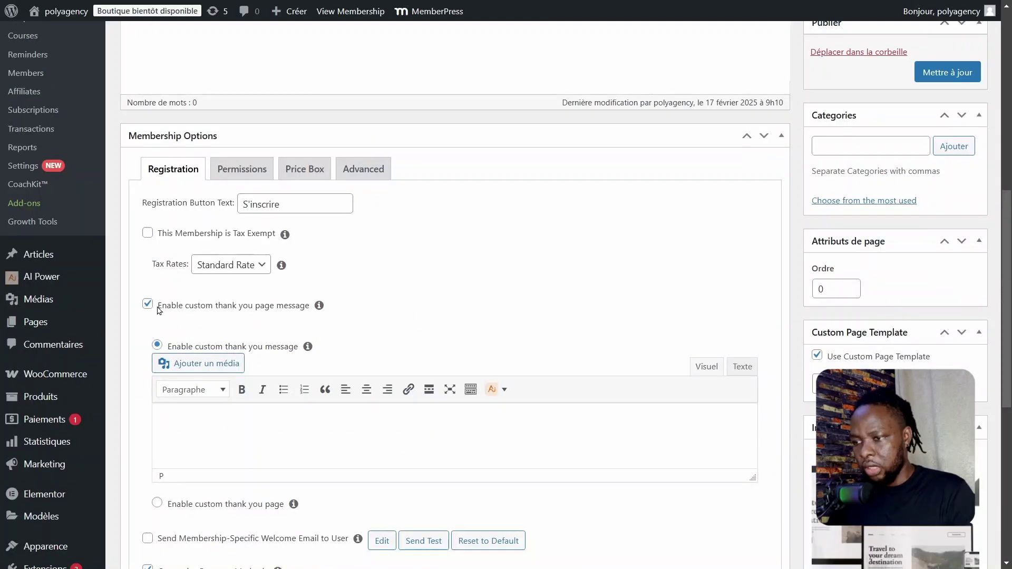
left_click(147, 306)
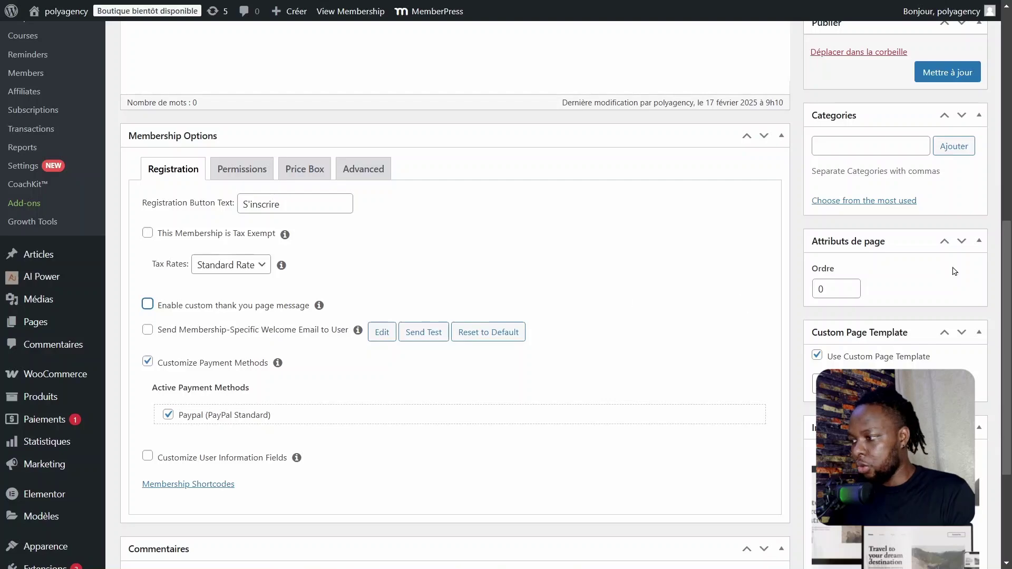
scroll(1000, 221, "up", 3)
scroll(1001, 221, "up", 2)
left_click(956, 311)
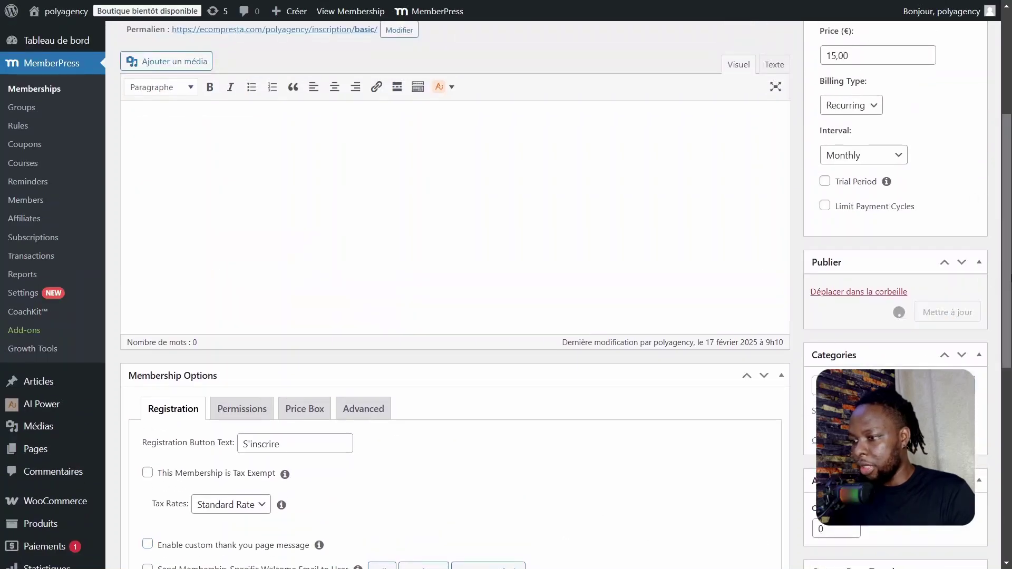
Open the Basic membership's permissions and examine the options for multiple active subscriptions and who can purchase it.
scroll(1003, 248, "up", 1)
left_click(238, 158)
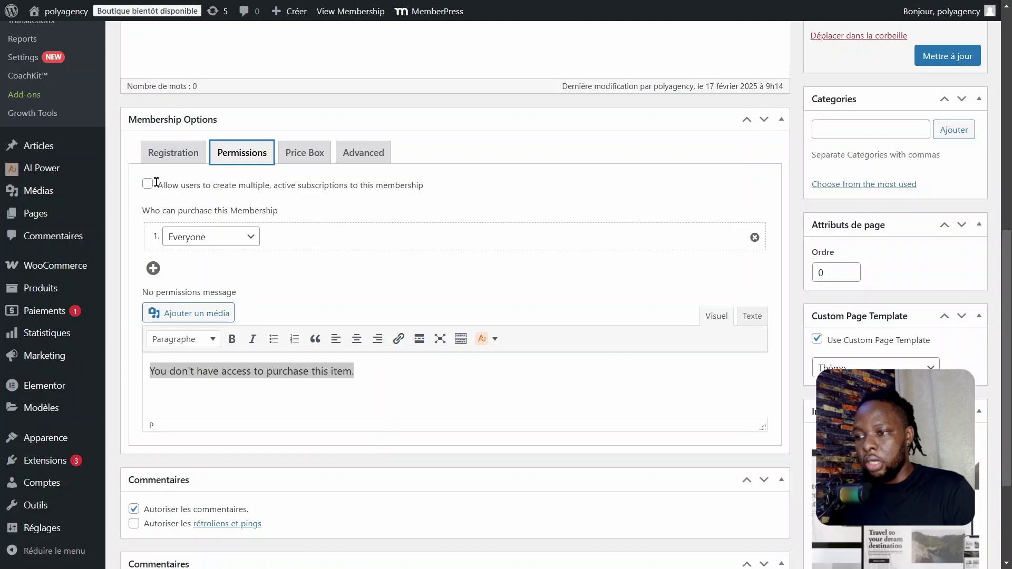
left_click_drag(156, 182, 441, 184)
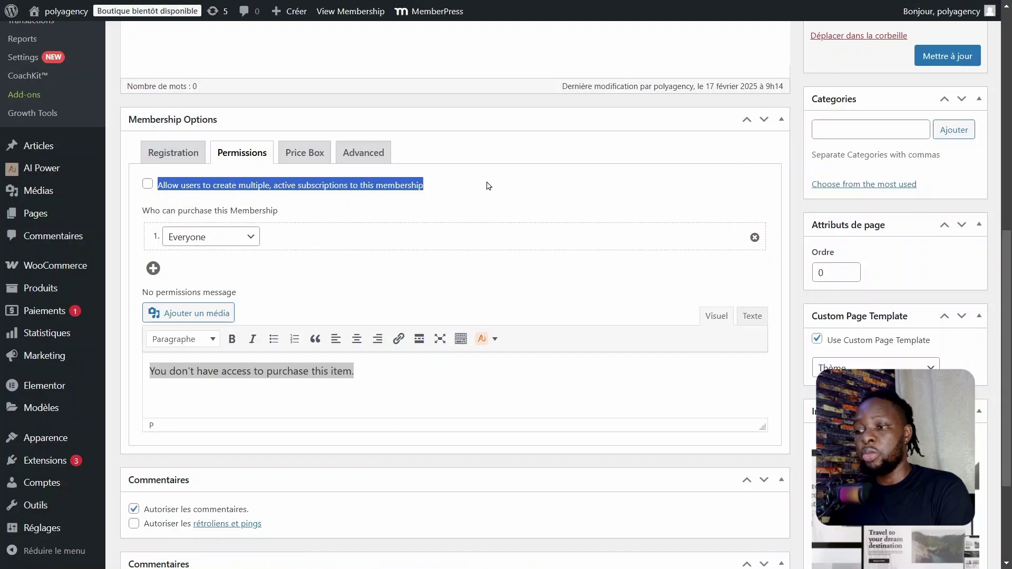
double_click(148, 185)
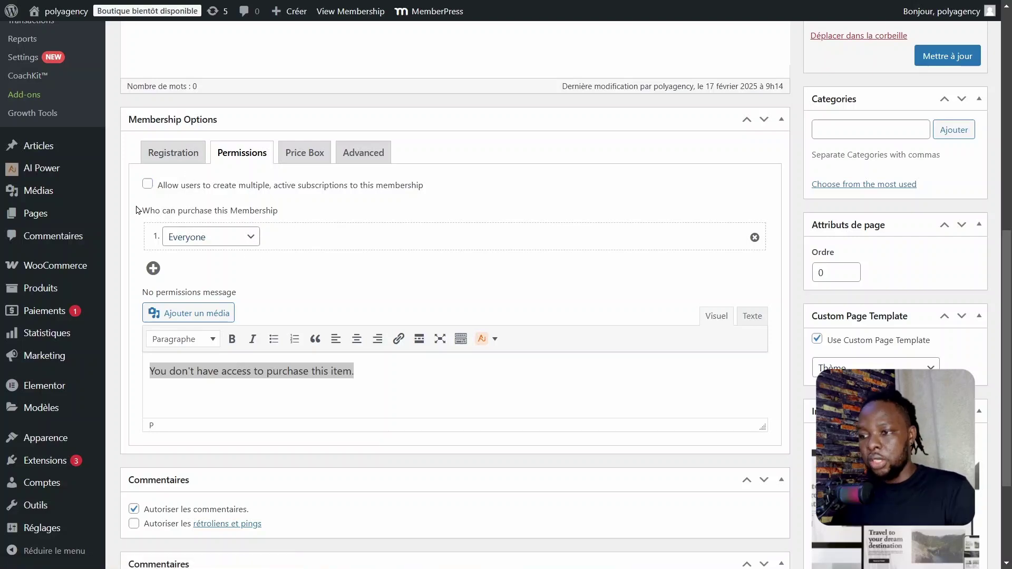
left_click_drag(140, 210, 316, 216)
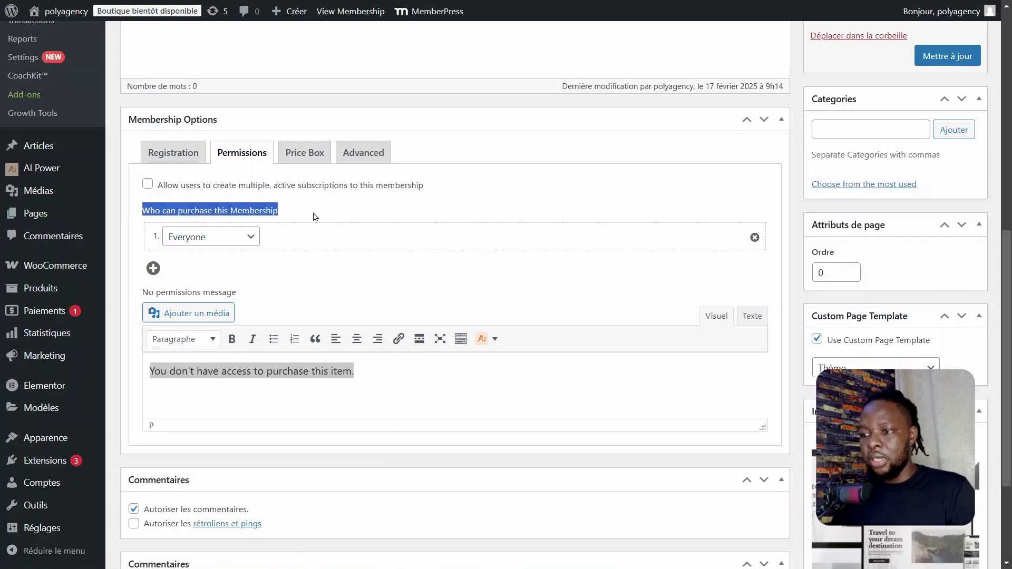
Restrict who can purchase the Basic membership to Guests and disallow comments on it.
left_click(227, 243)
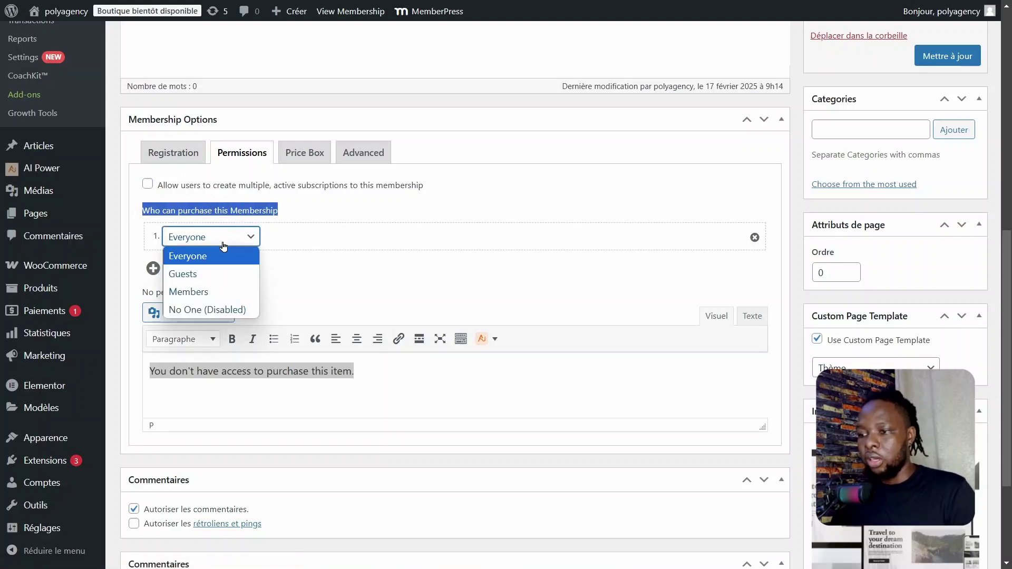
left_click(190, 275)
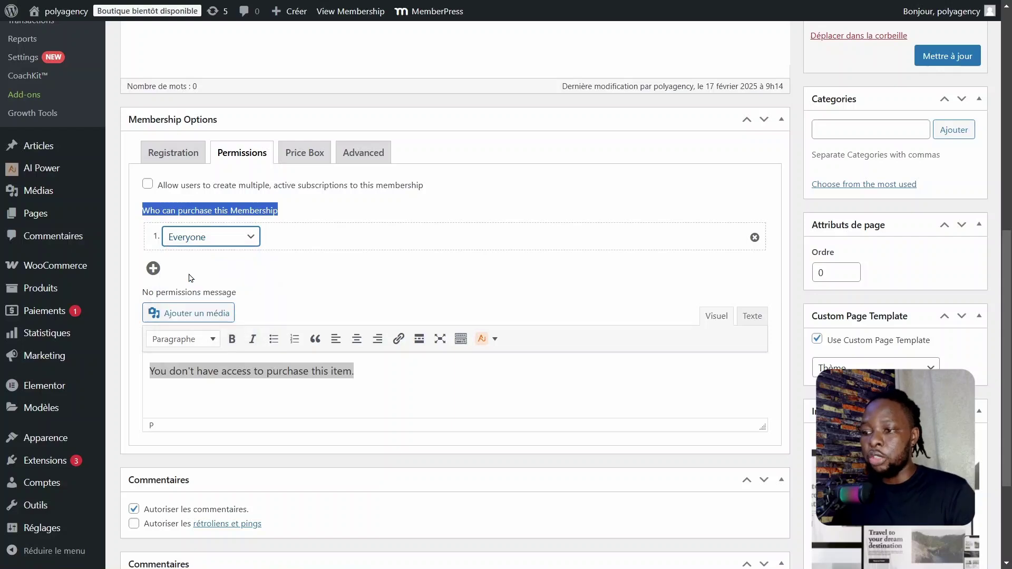
left_click(210, 237)
left_click(191, 275)
left_click(204, 239)
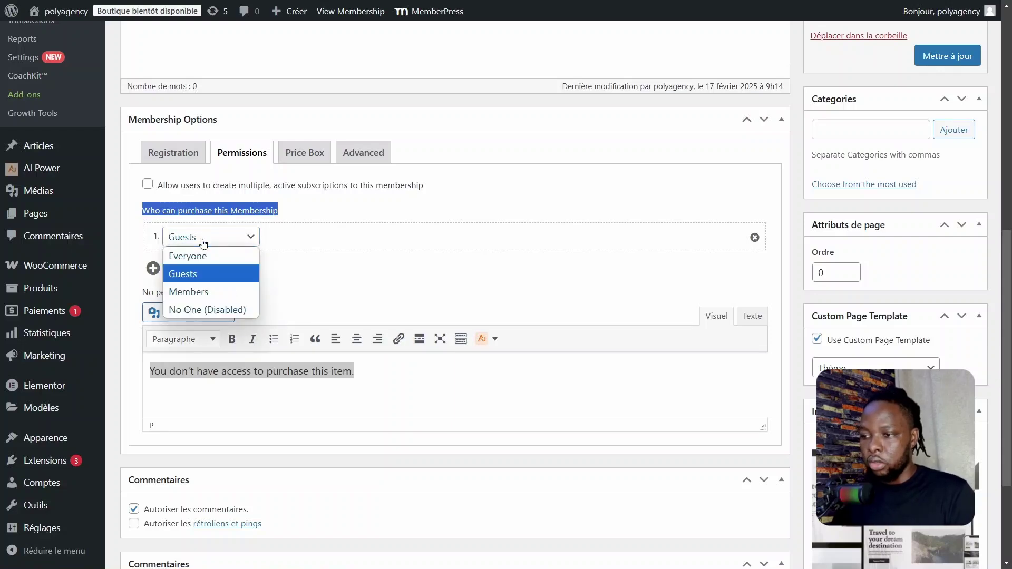
left_click(202, 237)
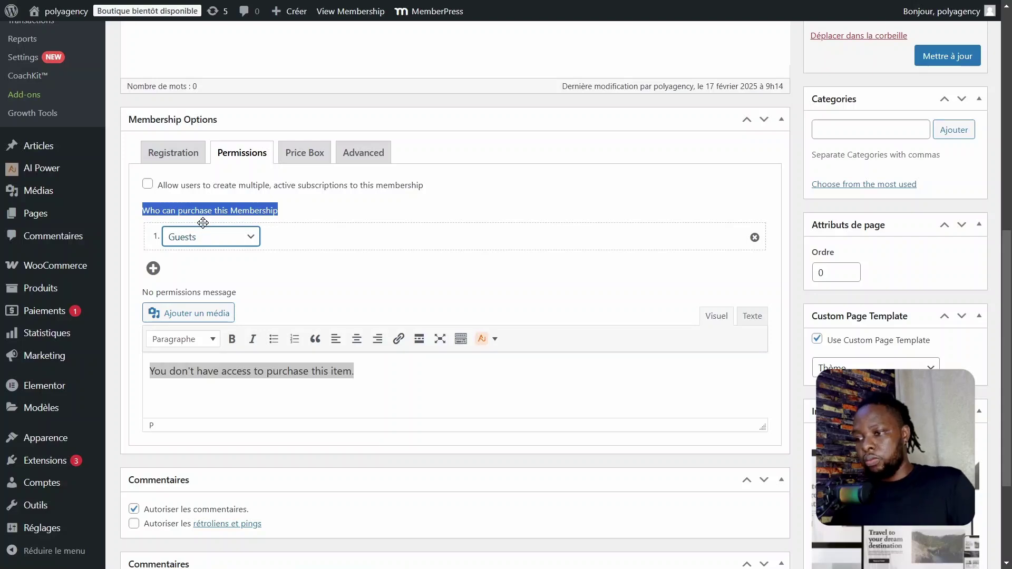
scroll(134, 352, "down", 3)
left_click(134, 351)
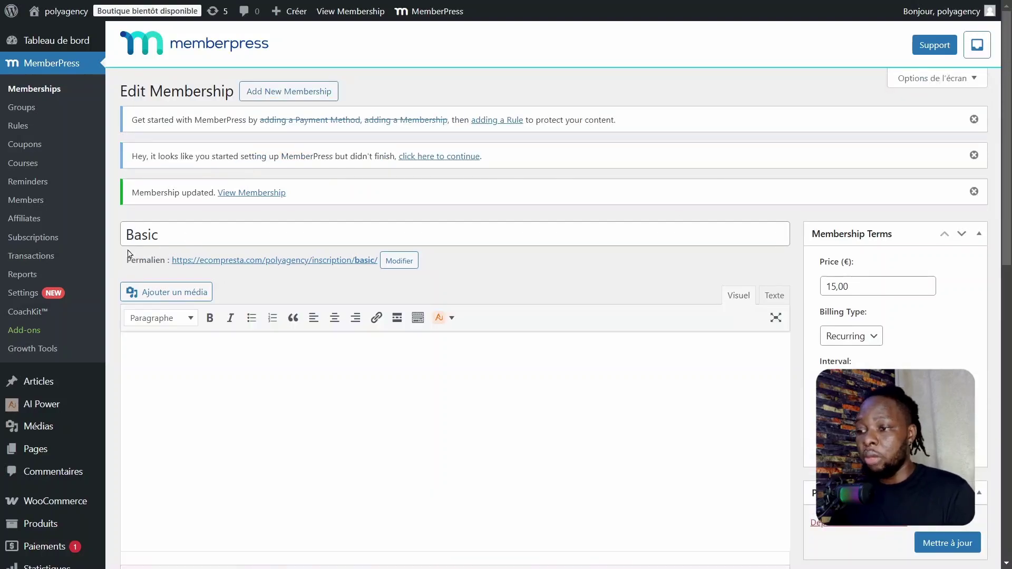
In the memberships list, select Basic, check the available bulk actions without applying any, and clear the selection.
left_click(25, 99)
left_click(132, 278)
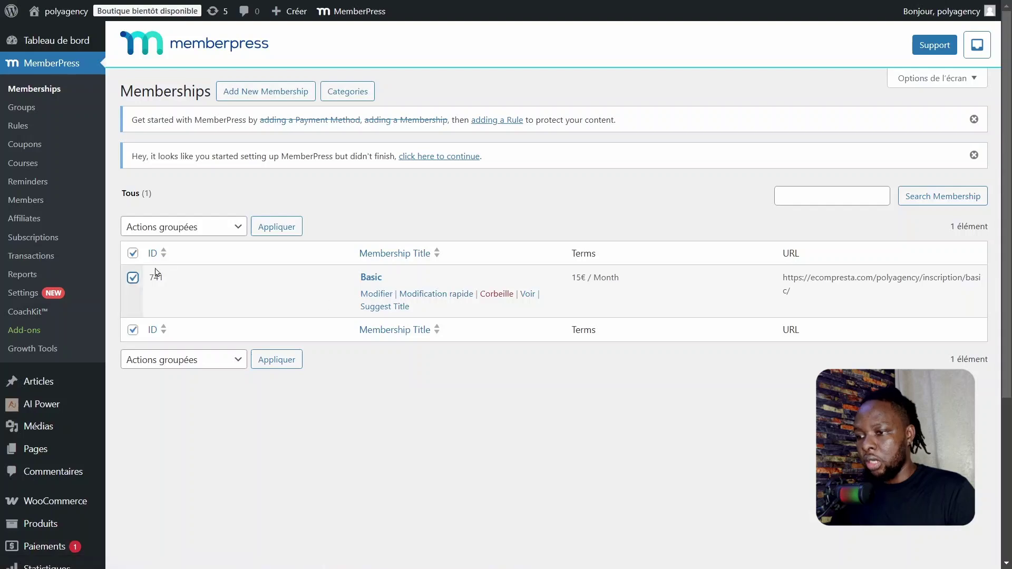
left_click(181, 227)
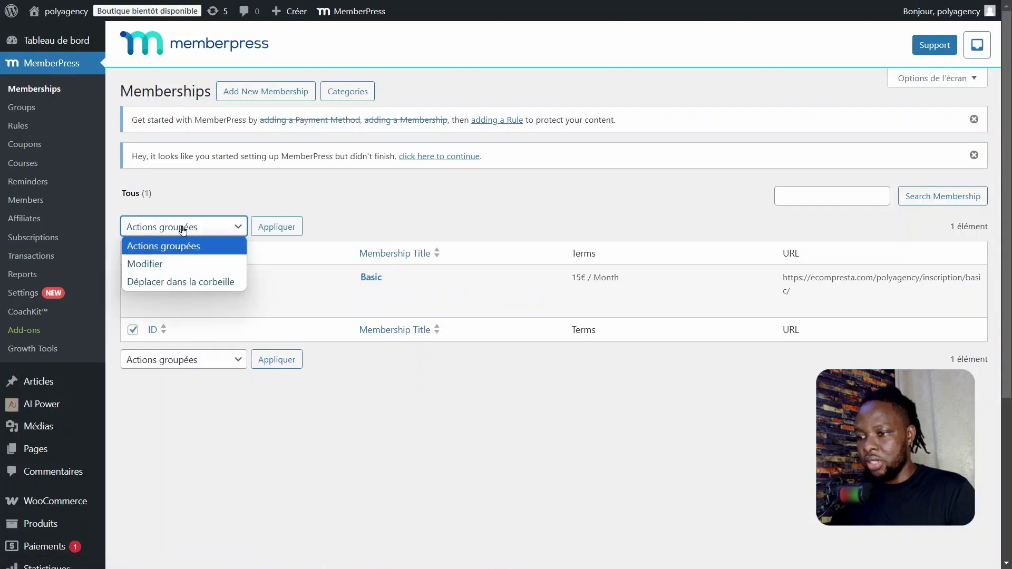
left_click(428, 230)
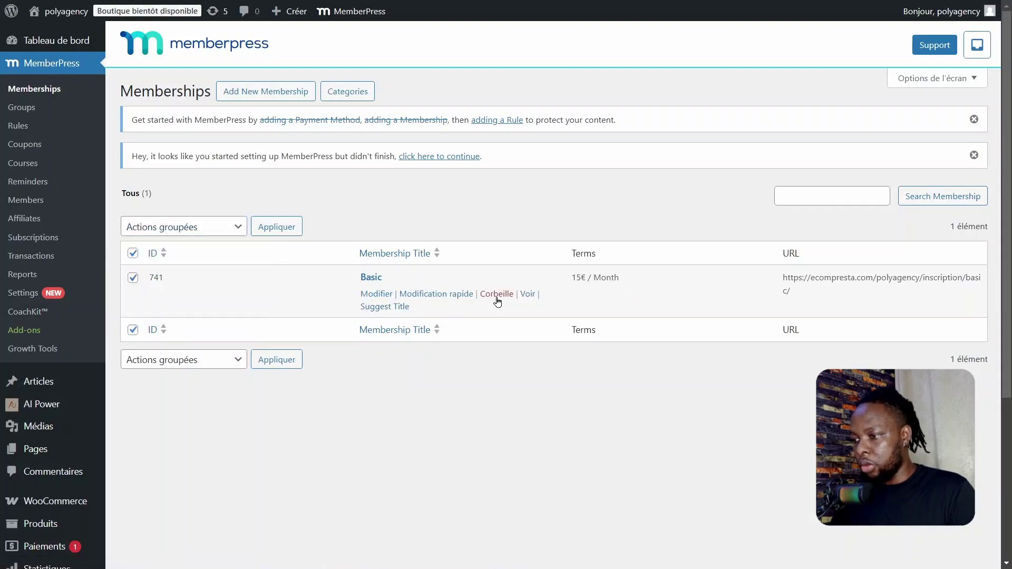
scroll(203, 347, "down", 1)
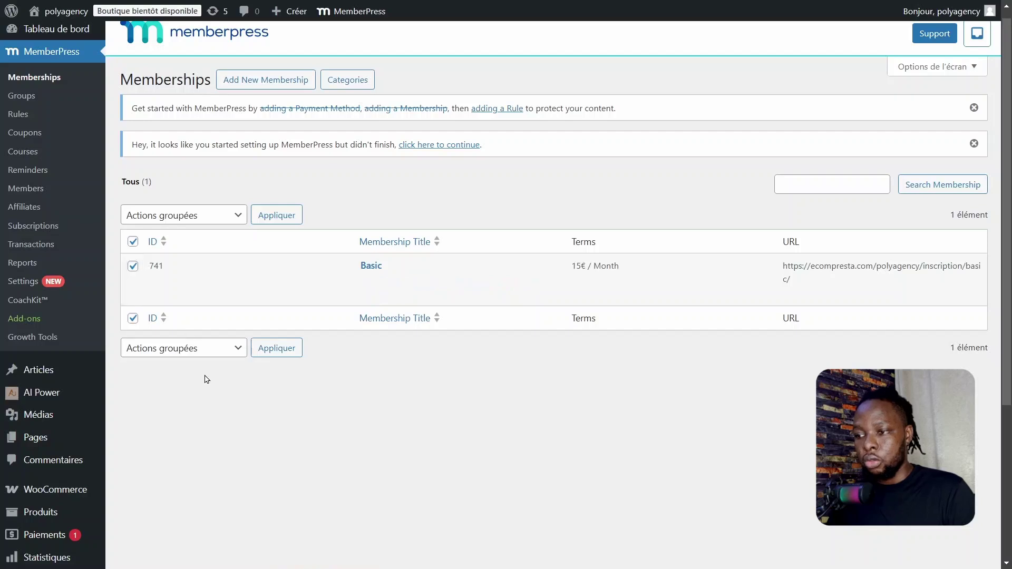
left_click(132, 269)
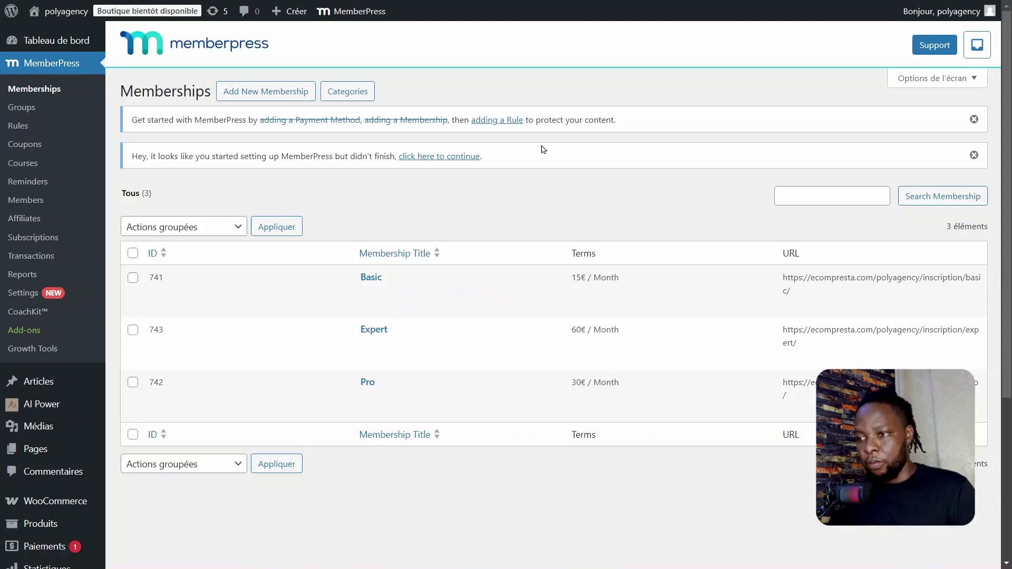
Create a new rule protecting the single post "Comment choisir la meilleure agence web pour votre projet : 5 critères essentiels".
left_click(26, 134)
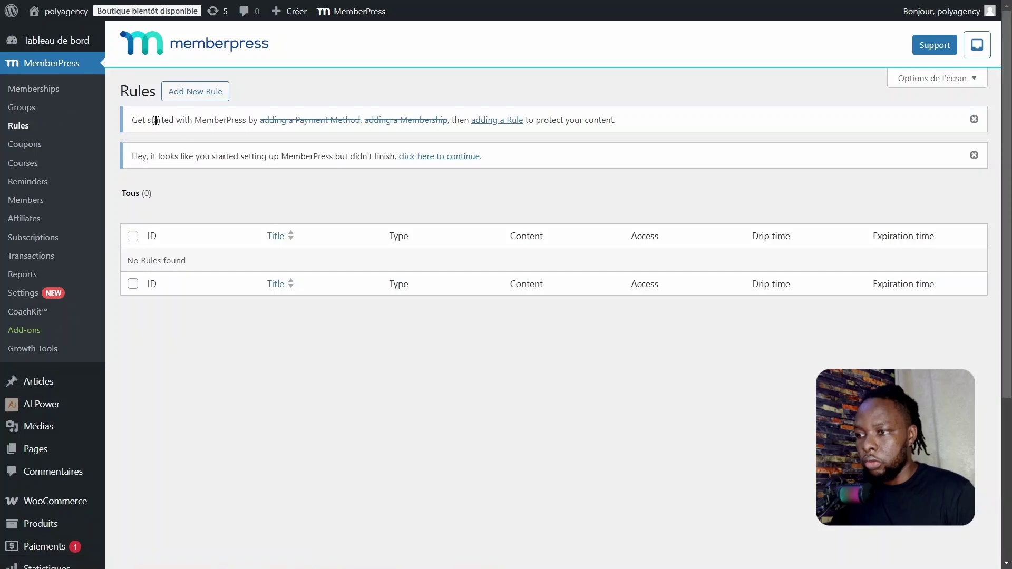
left_click(195, 92)
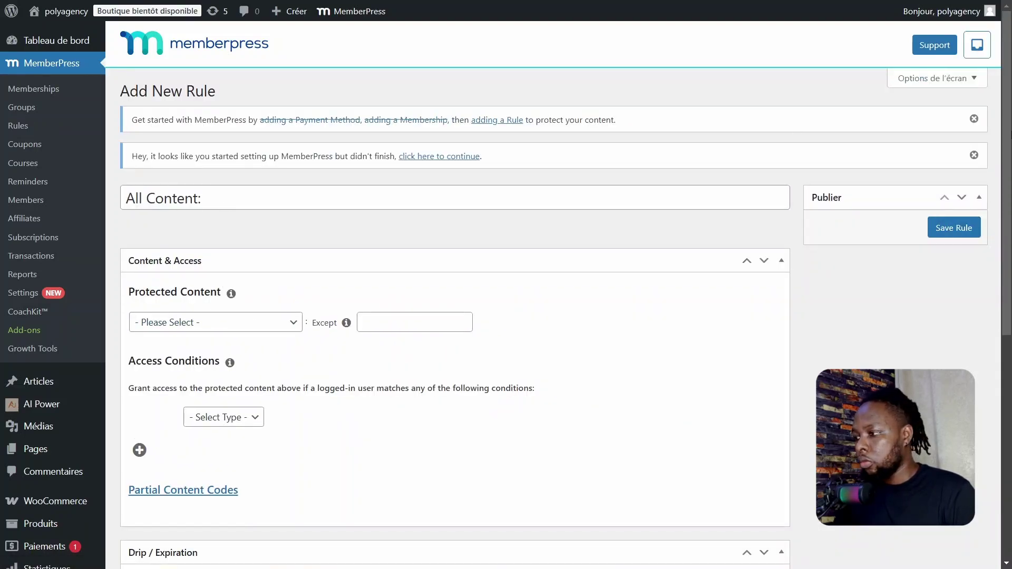
left_click_drag(1006, 137, 1008, 175)
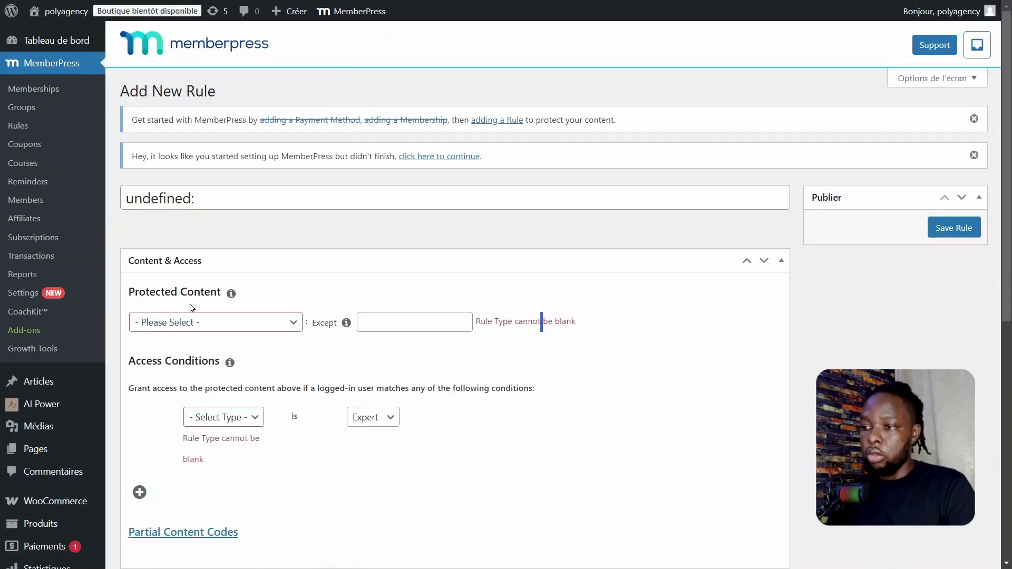
left_click(193, 322)
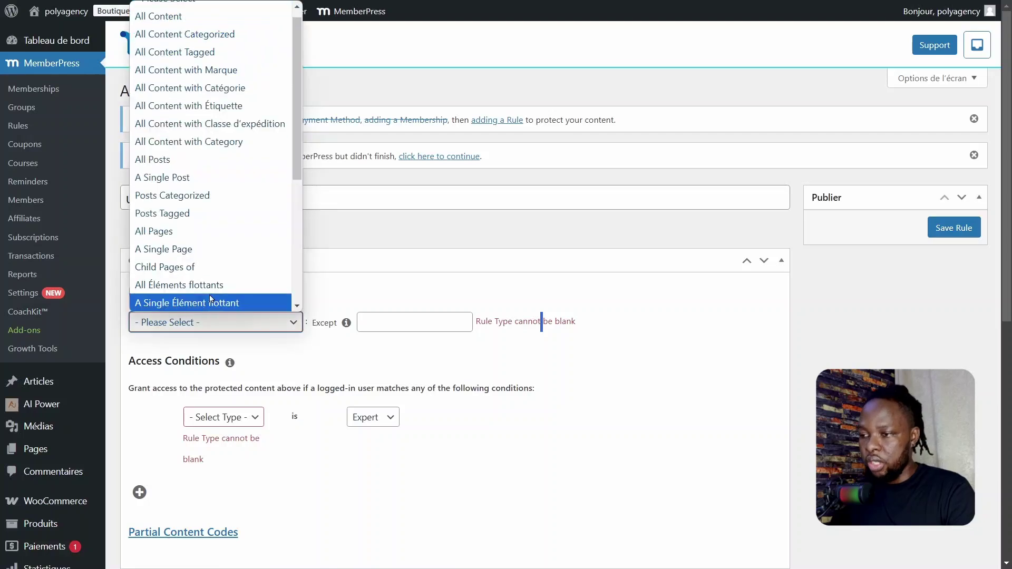
left_click(203, 178)
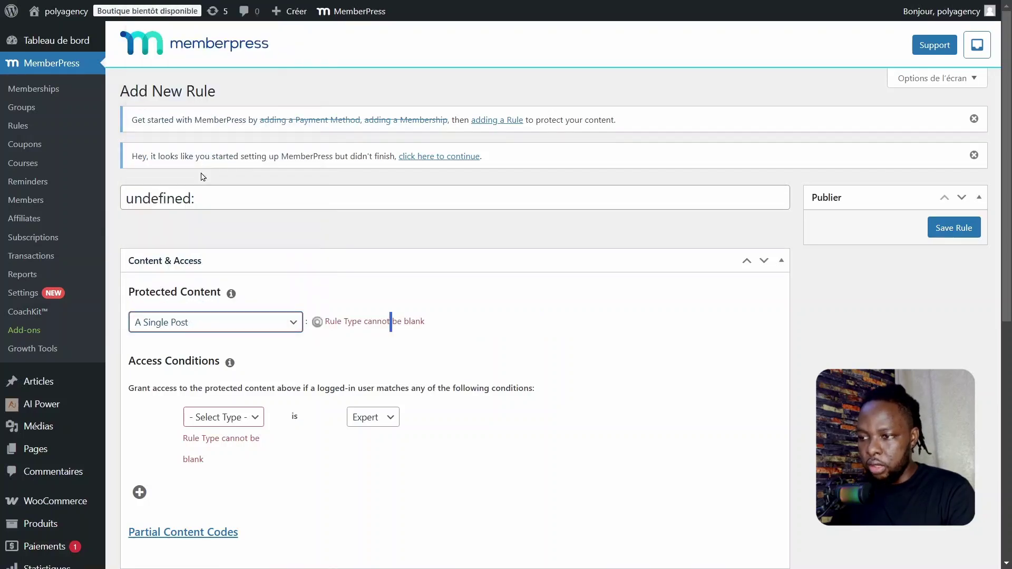
left_click(380, 315)
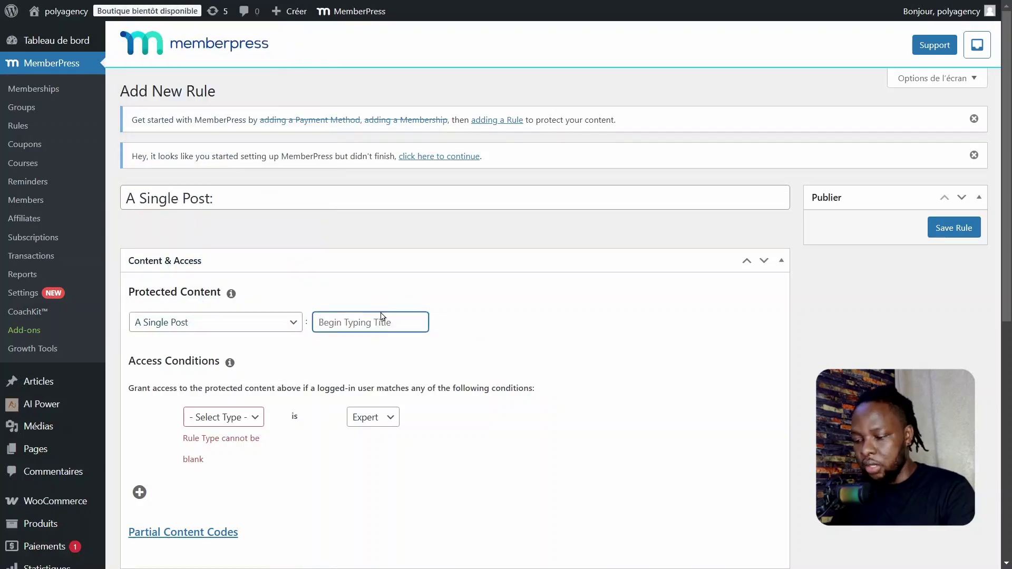
type("re")
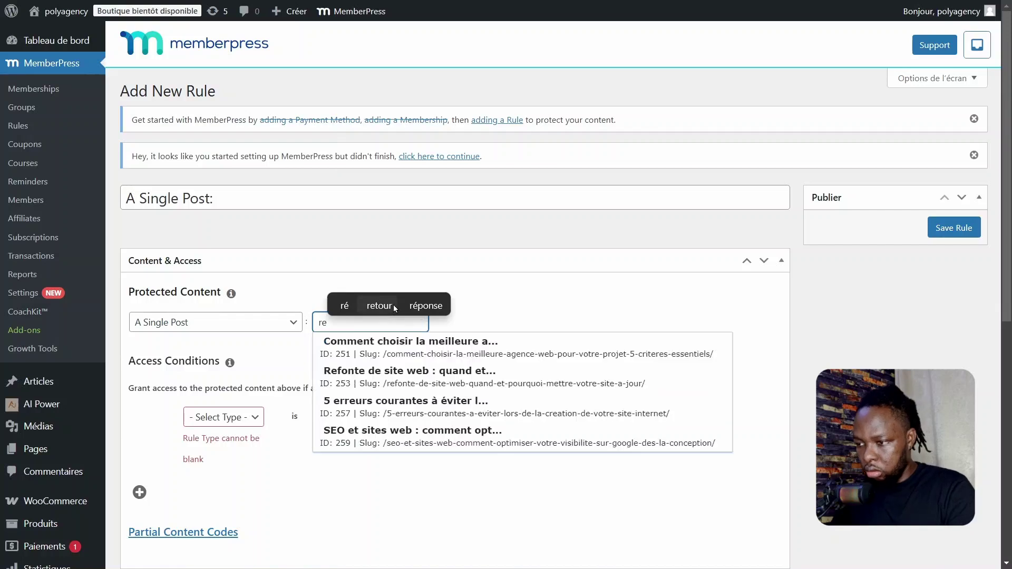
left_click(369, 348)
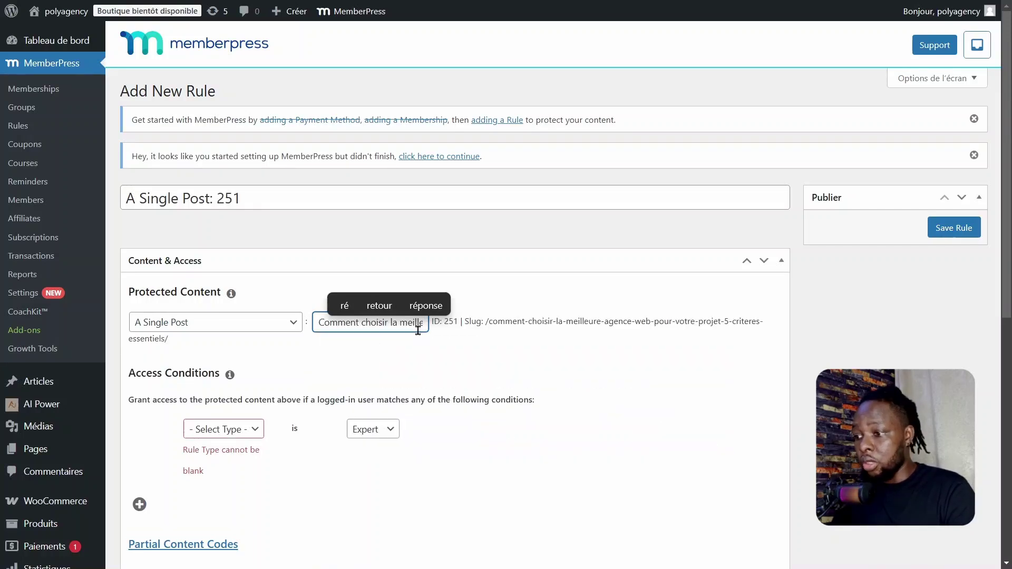
left_click_drag(659, 321, 717, 322)
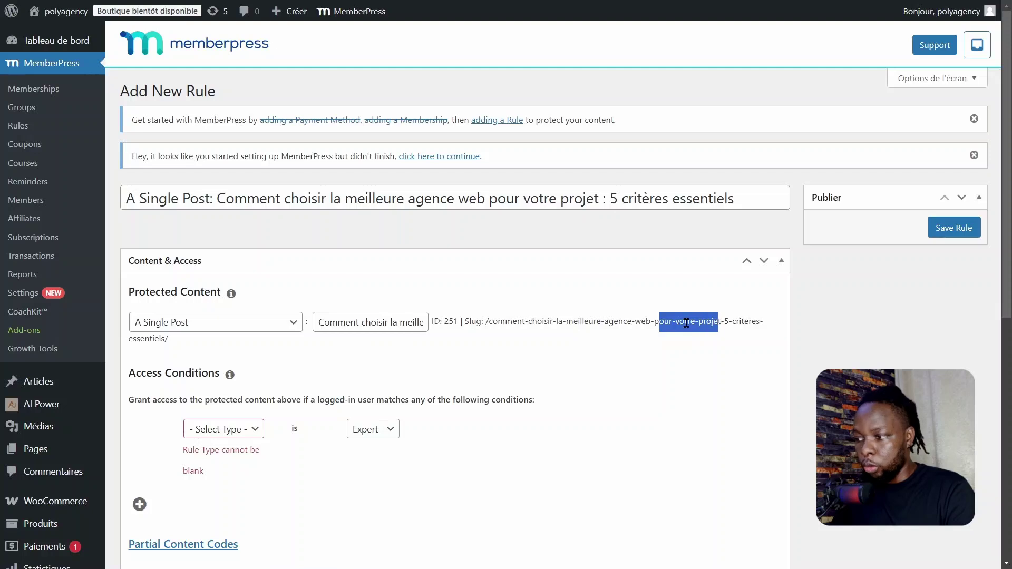
left_click(686, 323)
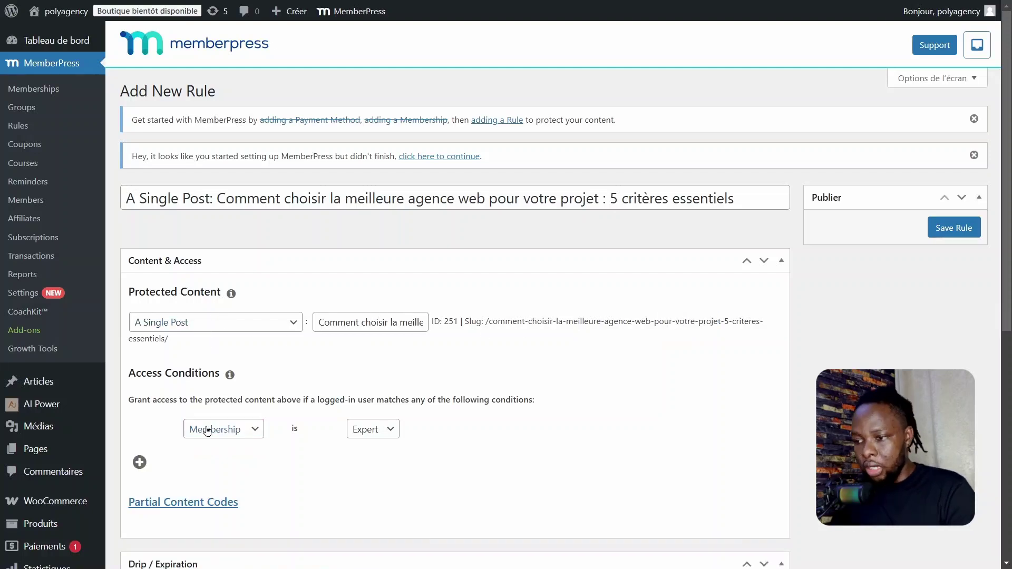
Set the rule's access condition to Membership is Basic, save the rule, and look over its settings.
left_click(208, 431)
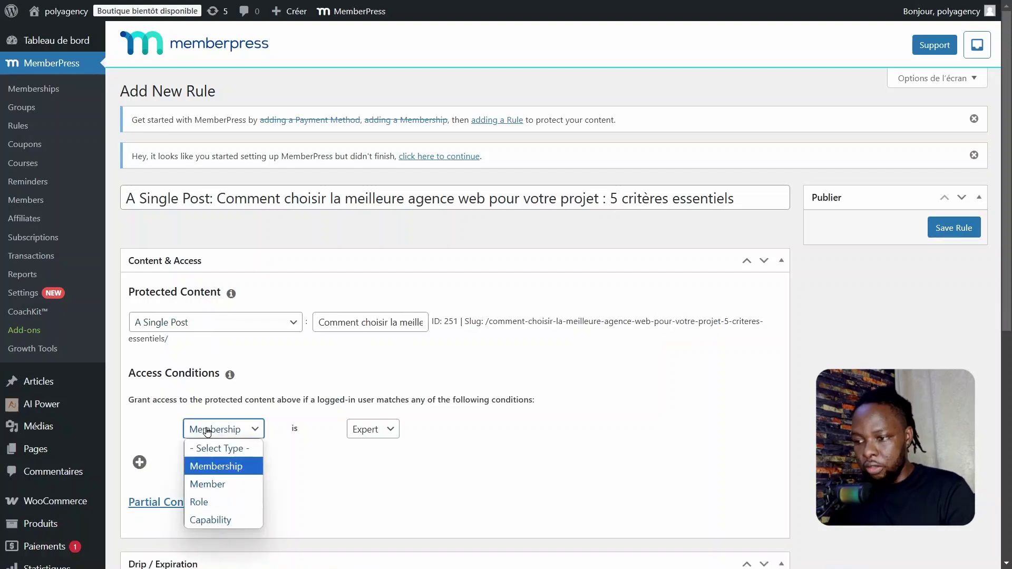
left_click(220, 468)
left_click(221, 433)
left_click(227, 467)
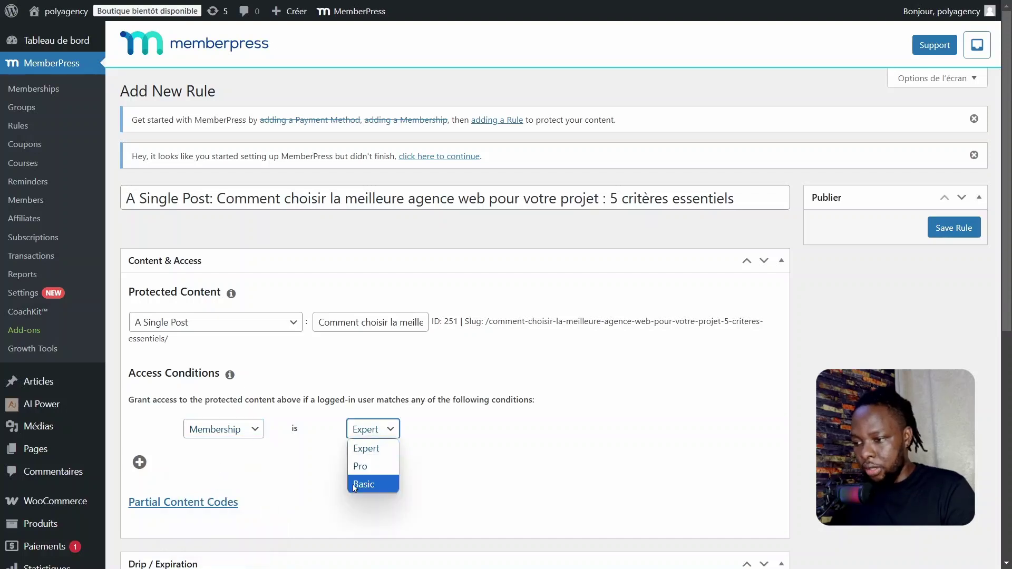
left_click(363, 483)
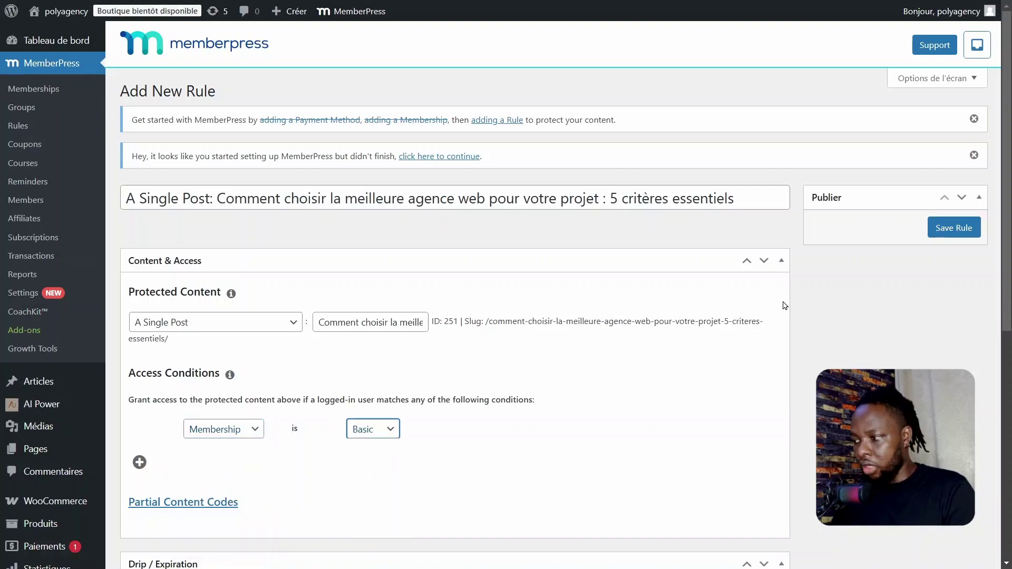
left_click(948, 228)
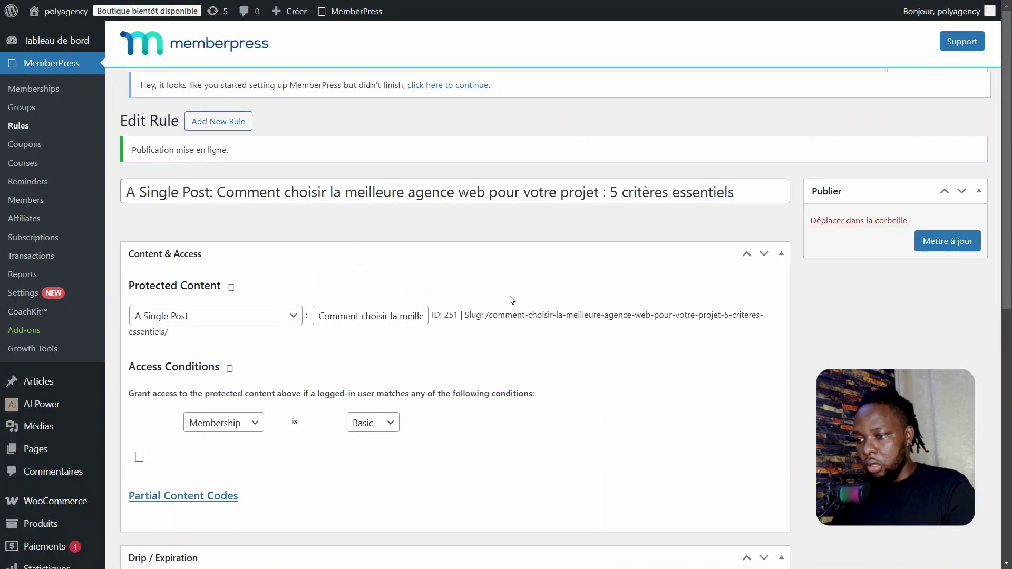
scroll(289, 314, "down", 2)
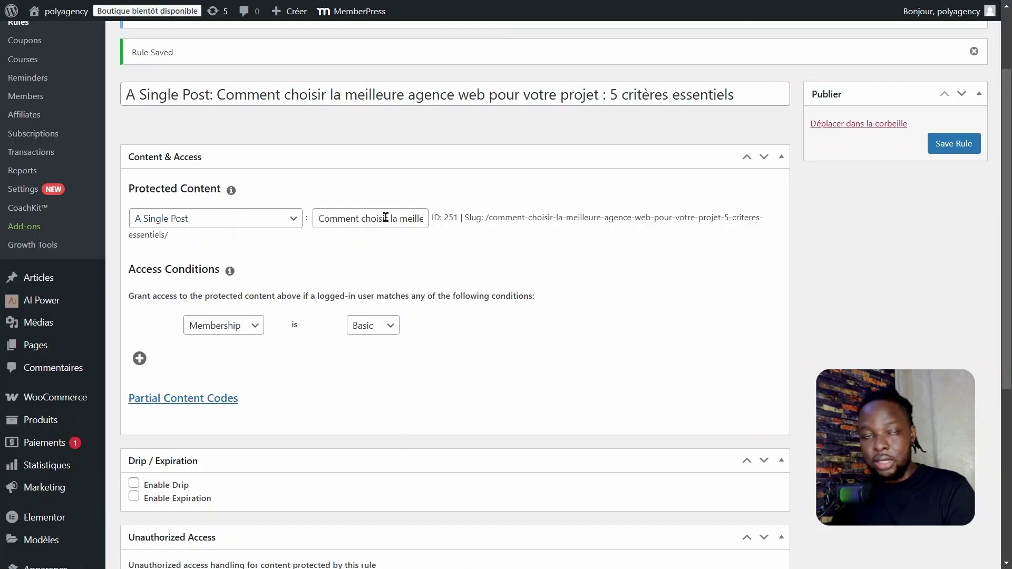
scroll(570, 209, "down", 2)
scroll(214, 383, "up", 3)
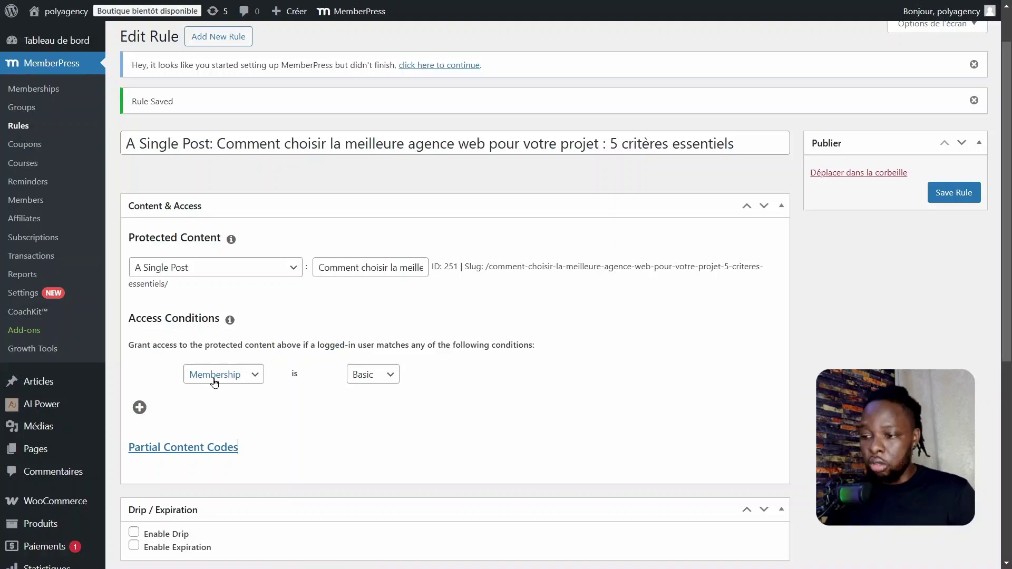
Add an alternative access condition to the rule granting access when Membership is Pro.
left_click(139, 407)
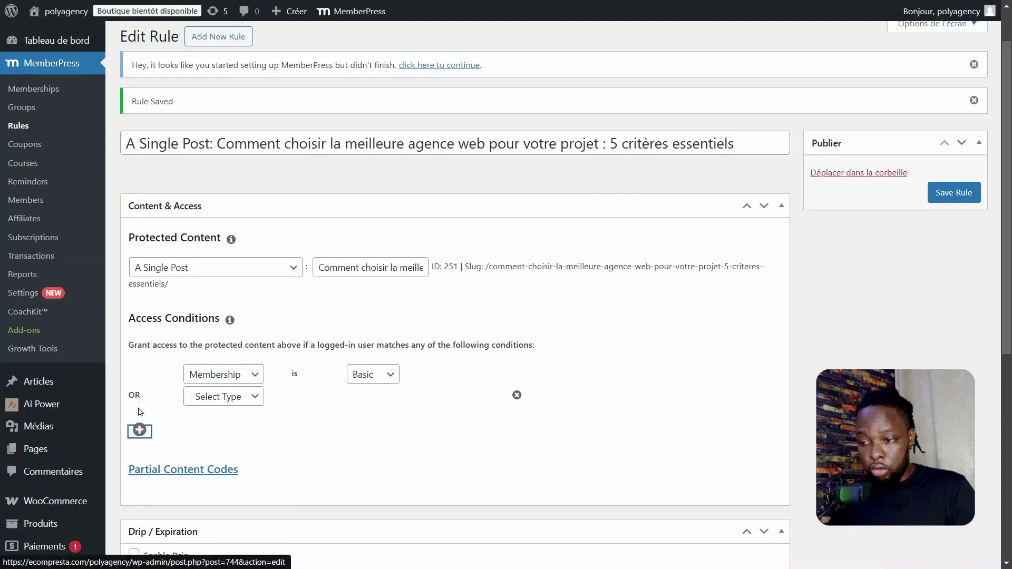
left_click(204, 397)
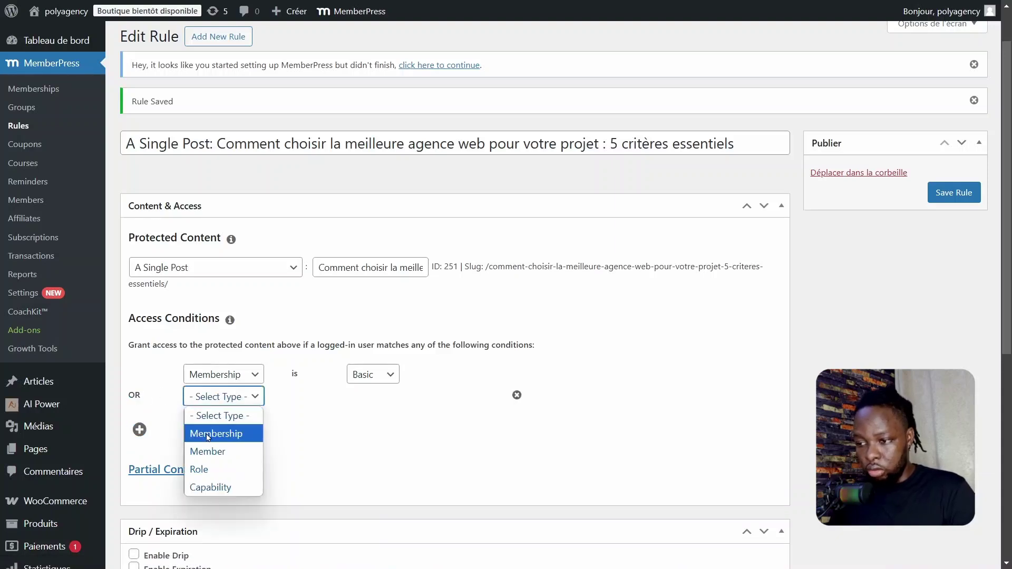
left_click(207, 437)
left_click(384, 396)
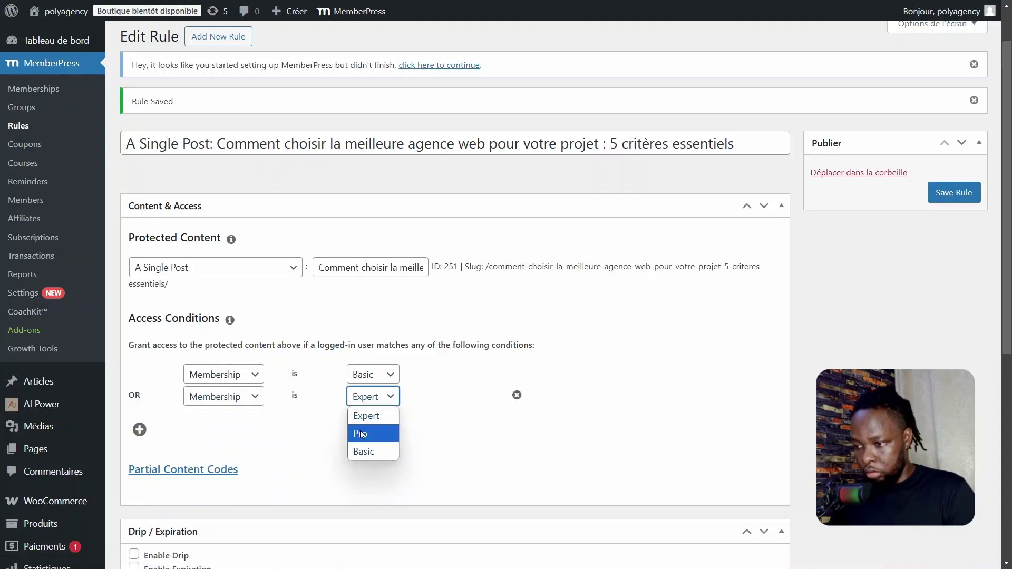
left_click(367, 437)
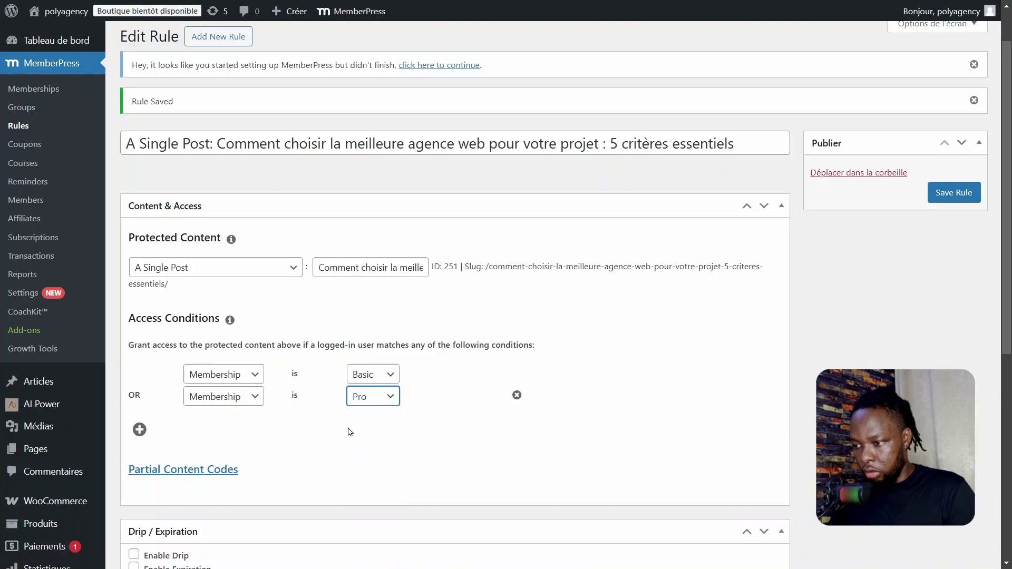
Add a third access condition, Membership is Expert, and save the rule.
left_click(139, 430)
left_click(224, 418)
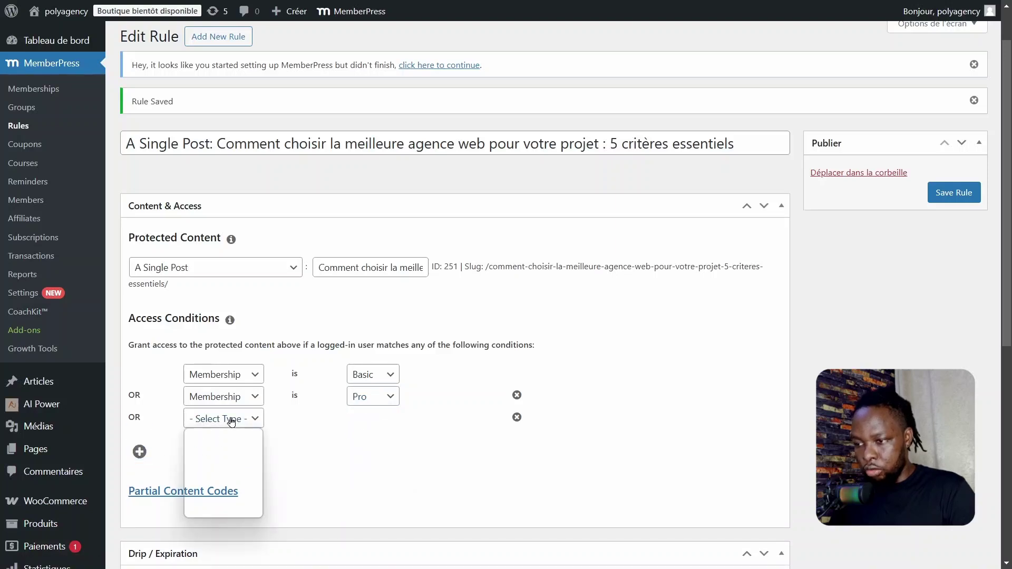
left_click(216, 454)
left_click(374, 419)
left_click(273, 452)
left_click(269, 469)
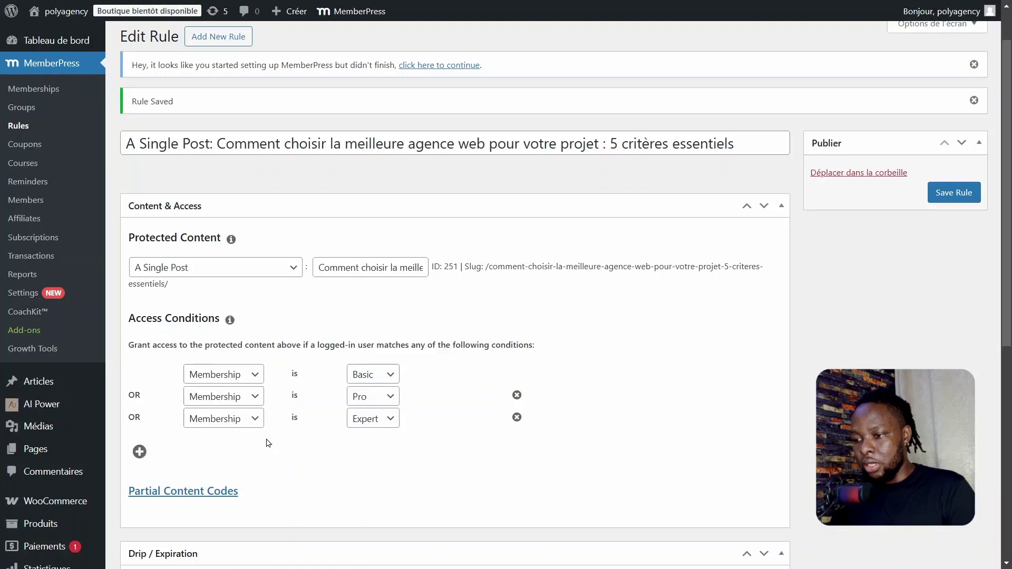
left_click(953, 192)
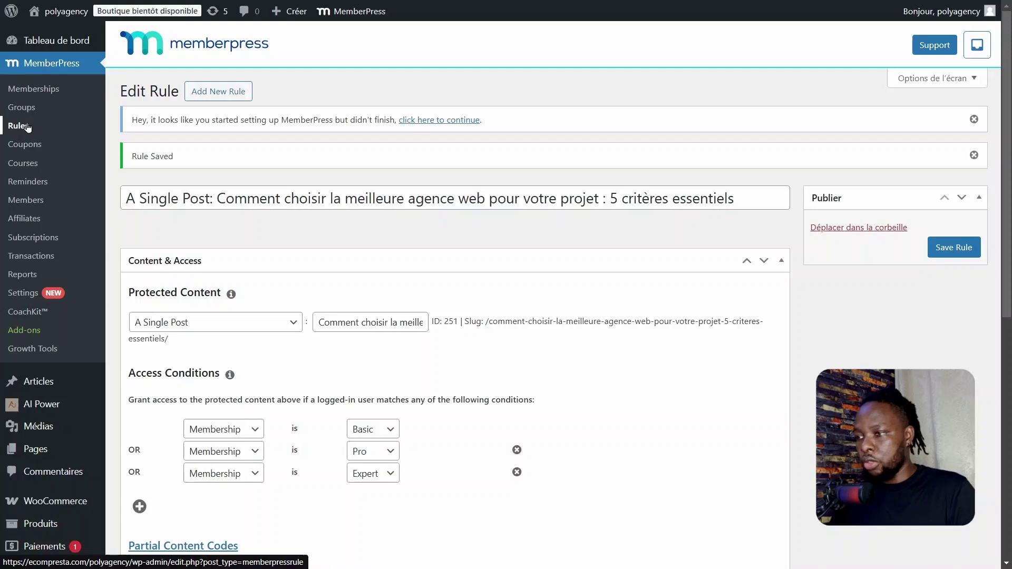
Prefix the saved rule's title with "Basic Plan - " and save the rule again.
left_click(44, 124)
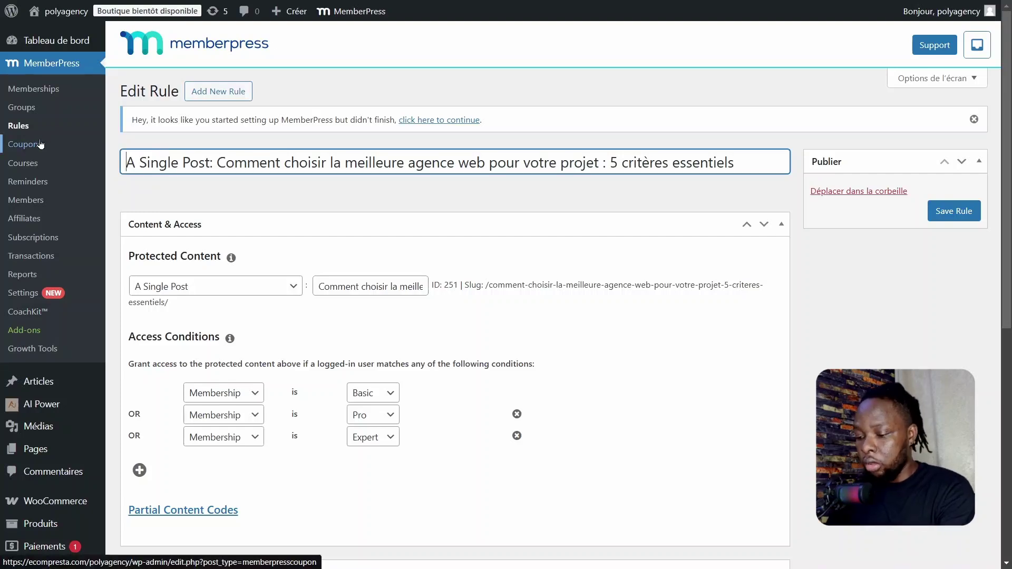
type("Bs")
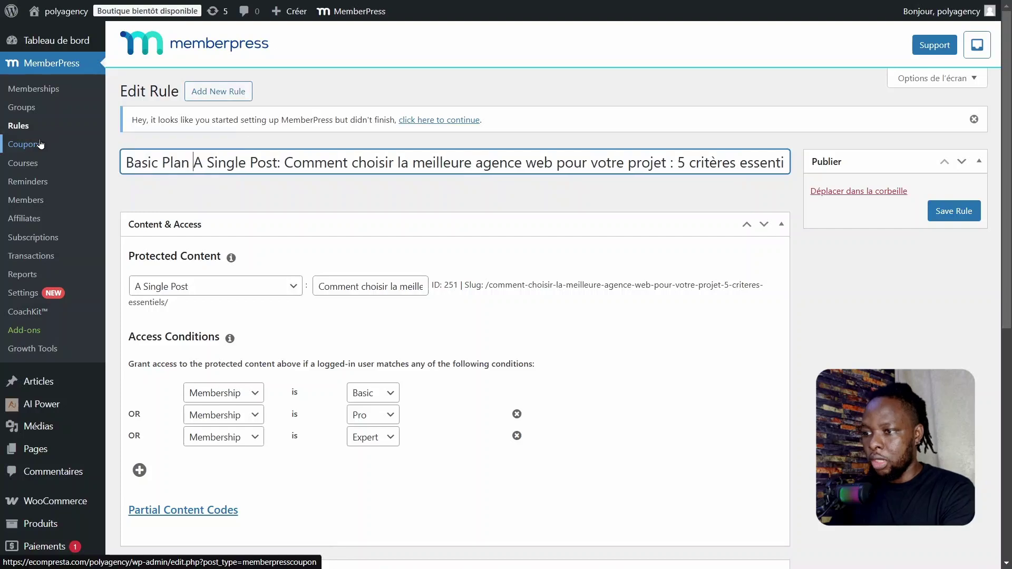
type("-")
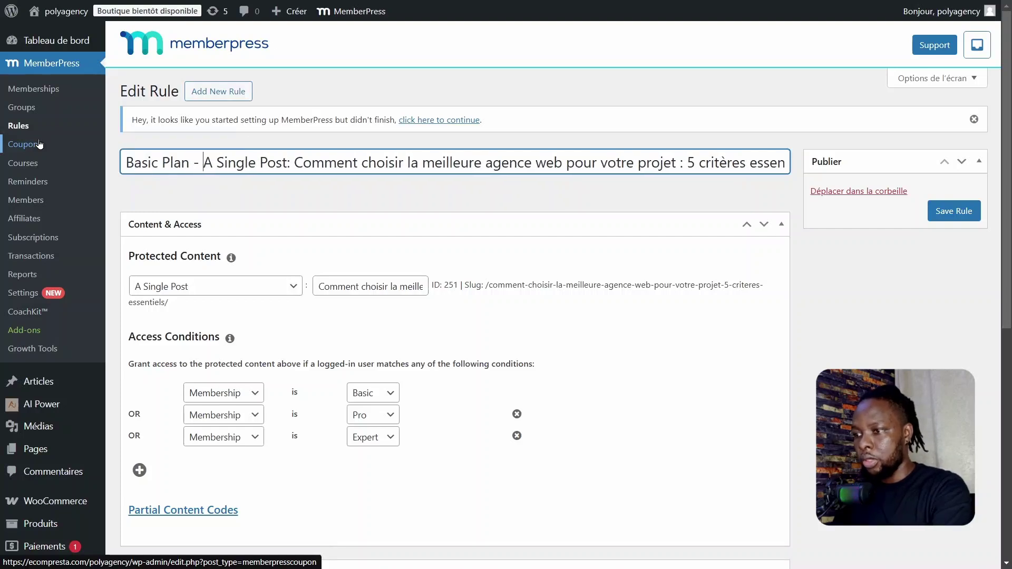
left_click(964, 212)
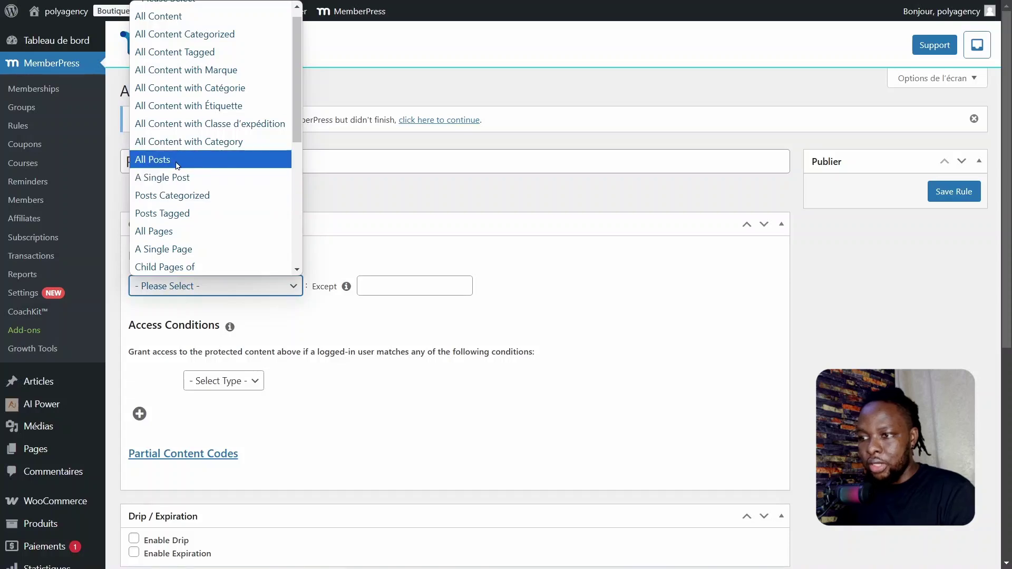
In a new rule, protect the single post "5 erreurs courantes à éviter lors de la création de votre site internet".
left_click(176, 178)
left_click(369, 283)
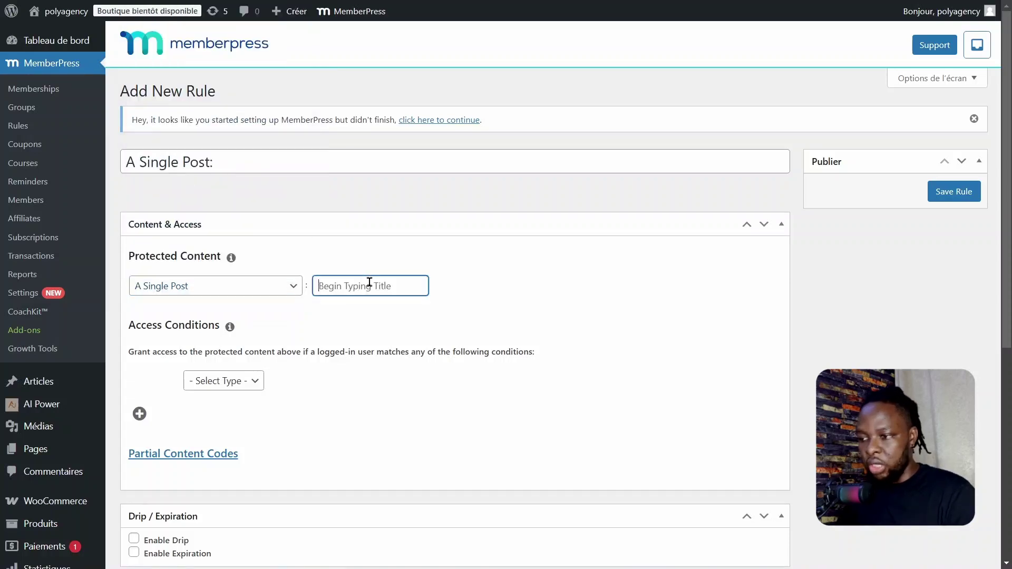
type("ze")
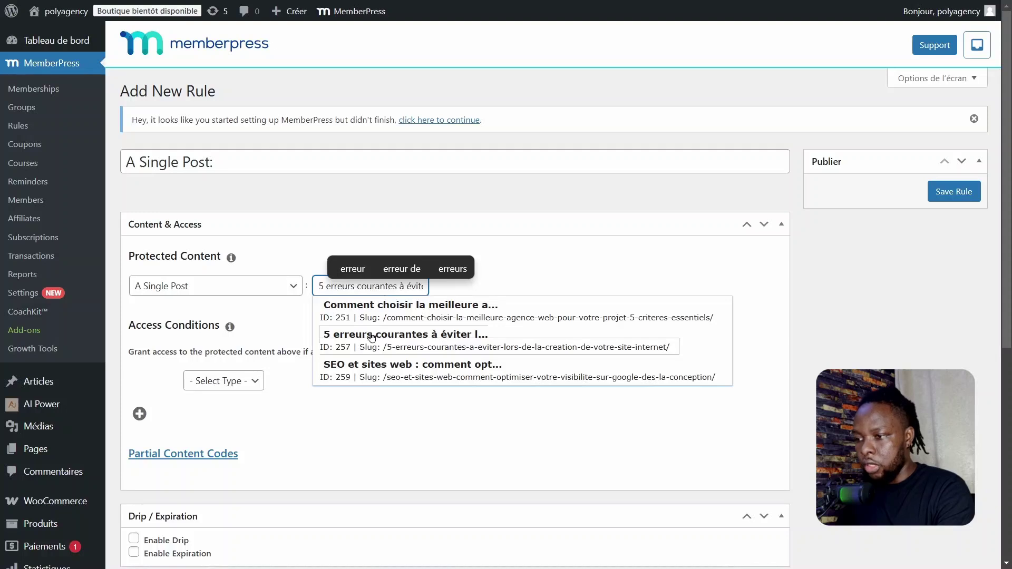
left_click(372, 335)
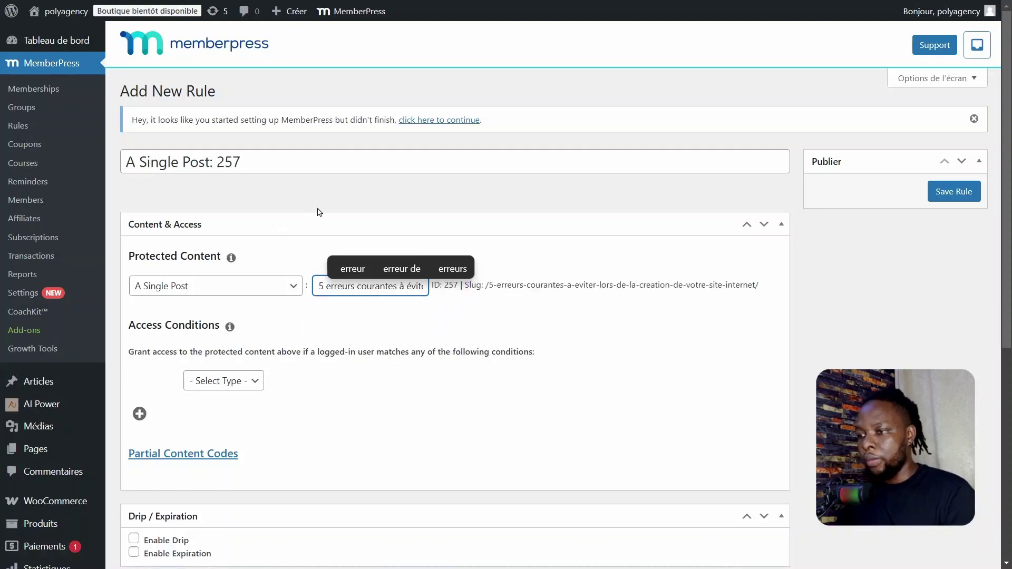
Prefix the new rule's title with "Pao Plan - ".
left_click(238, 150)
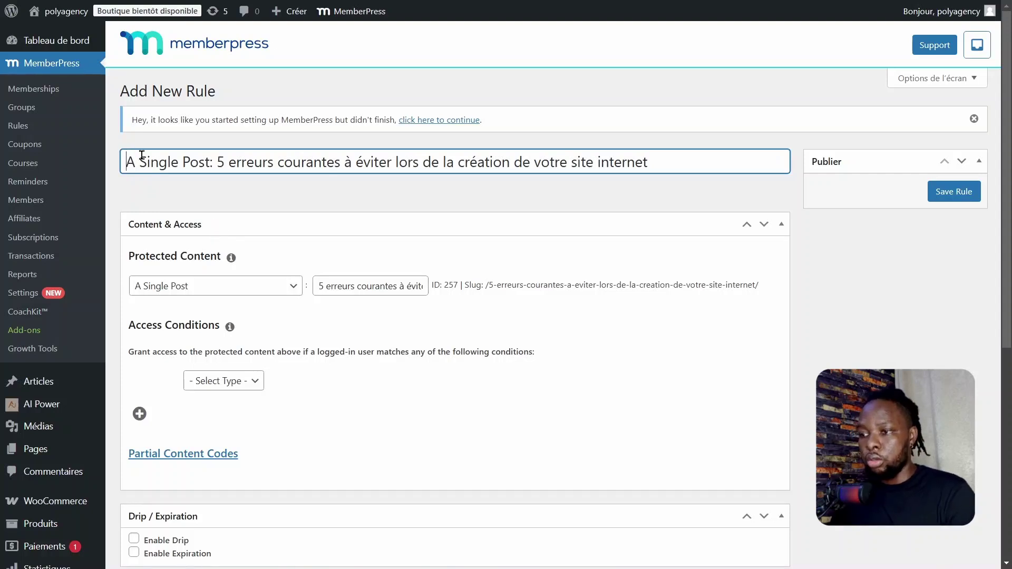
type("Pao Plan")
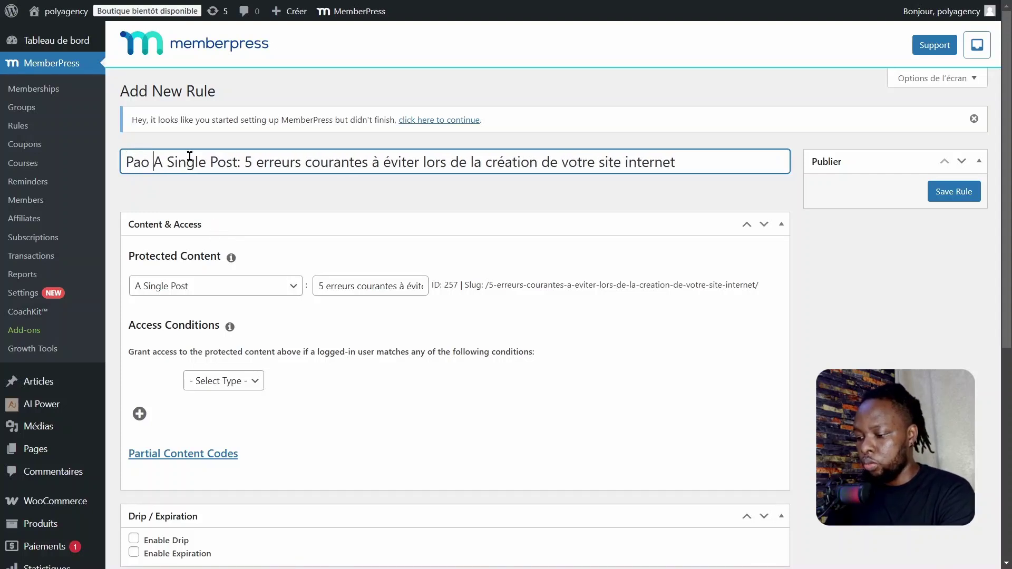
type(" -")
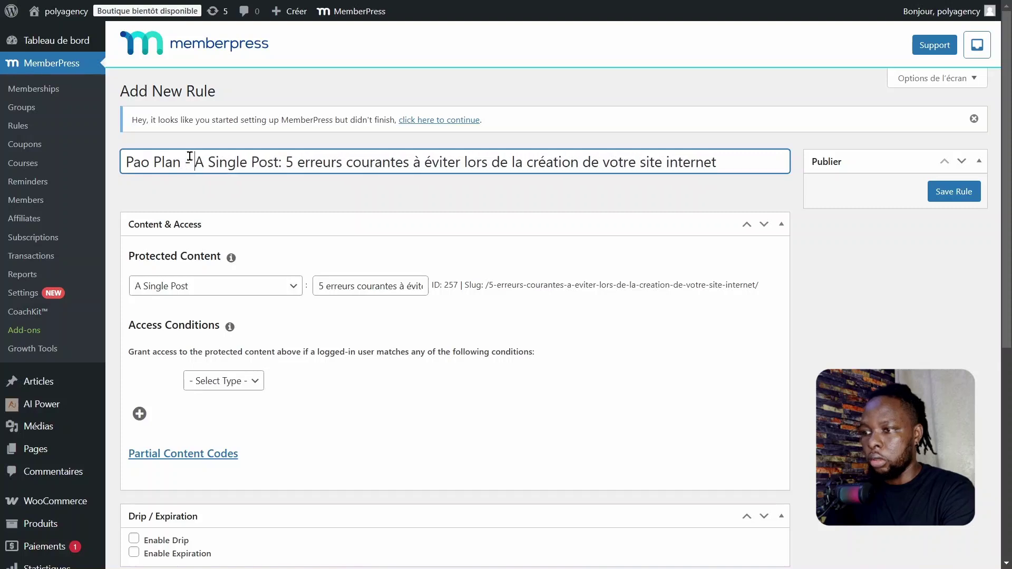
Set the rule's access conditions to Membership is Pro or Membership is Expert.
scroll(457, 343, "down", 1)
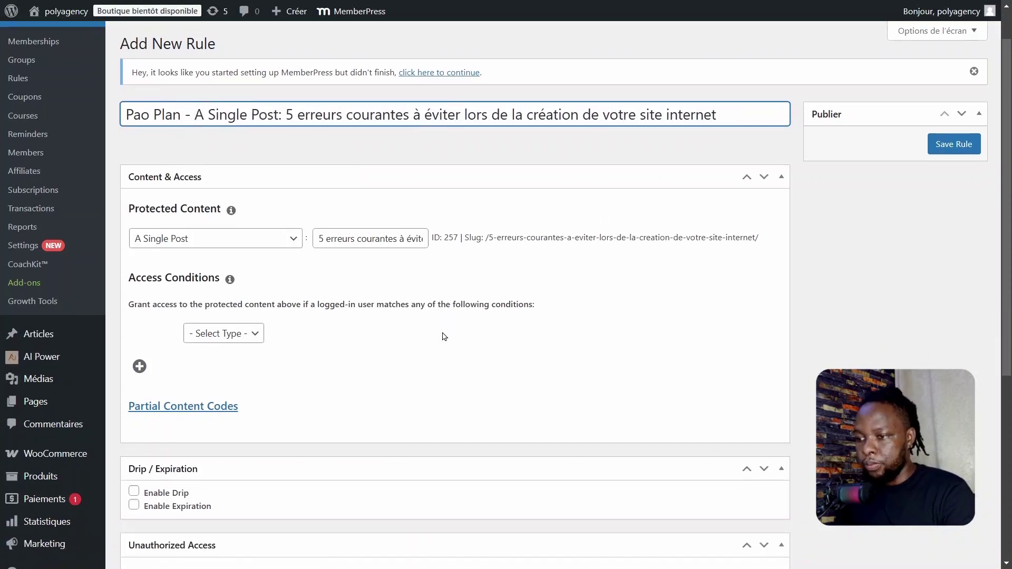
left_click(226, 328)
left_click(218, 363)
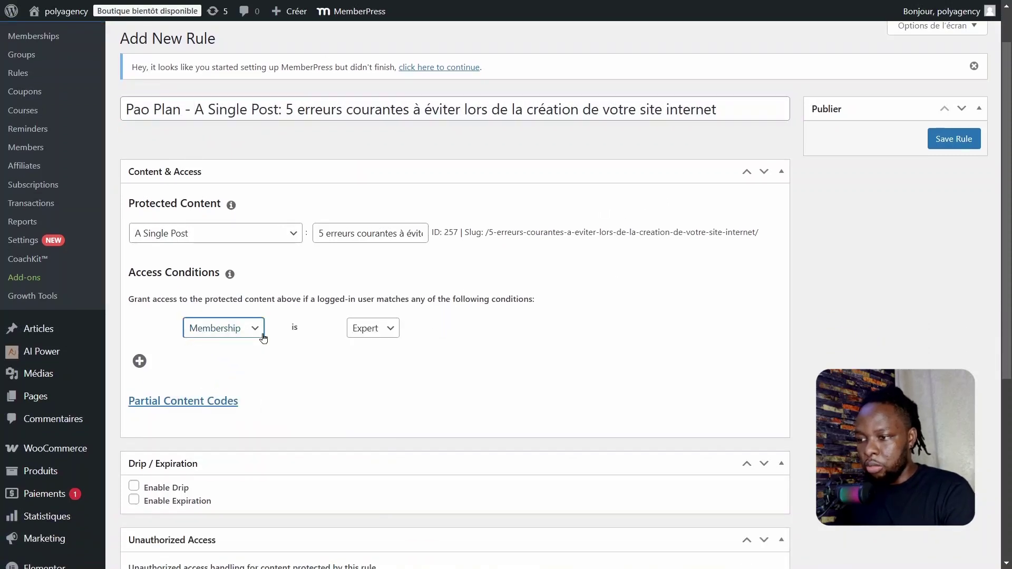
left_click(373, 328)
left_click(361, 365)
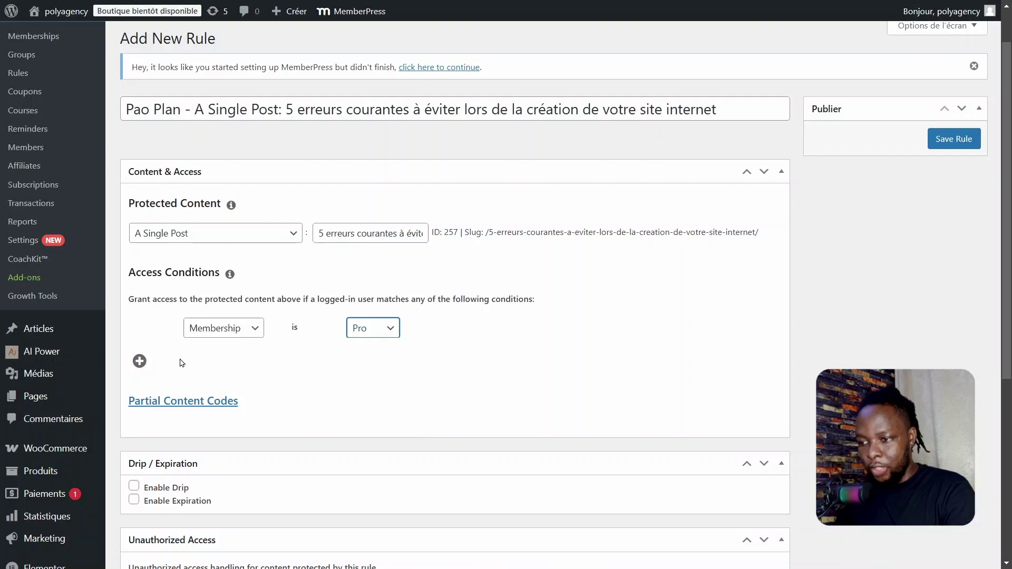
left_click(140, 361)
left_click(231, 349)
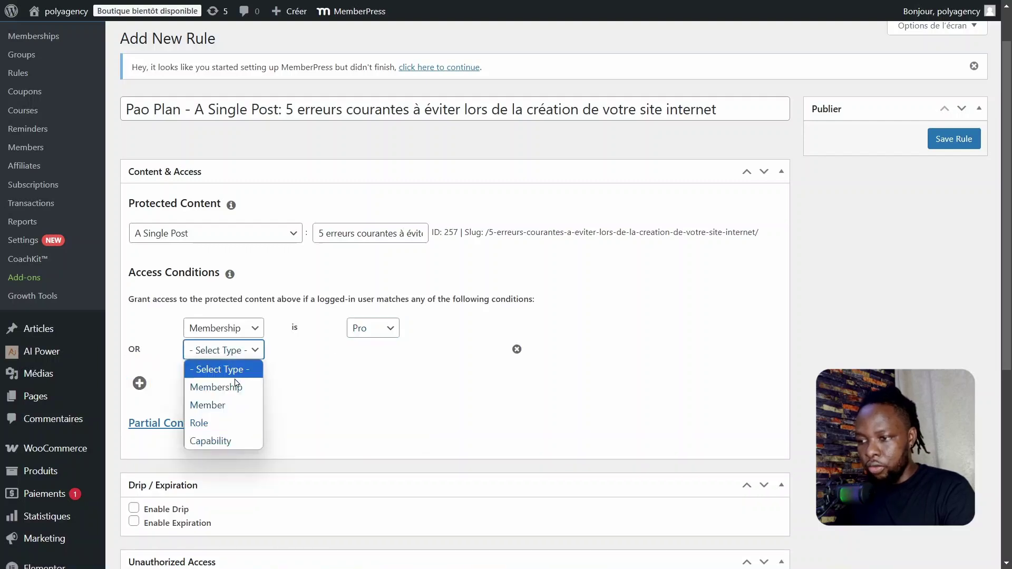
left_click(228, 385)
left_click(386, 351)
left_click(387, 350)
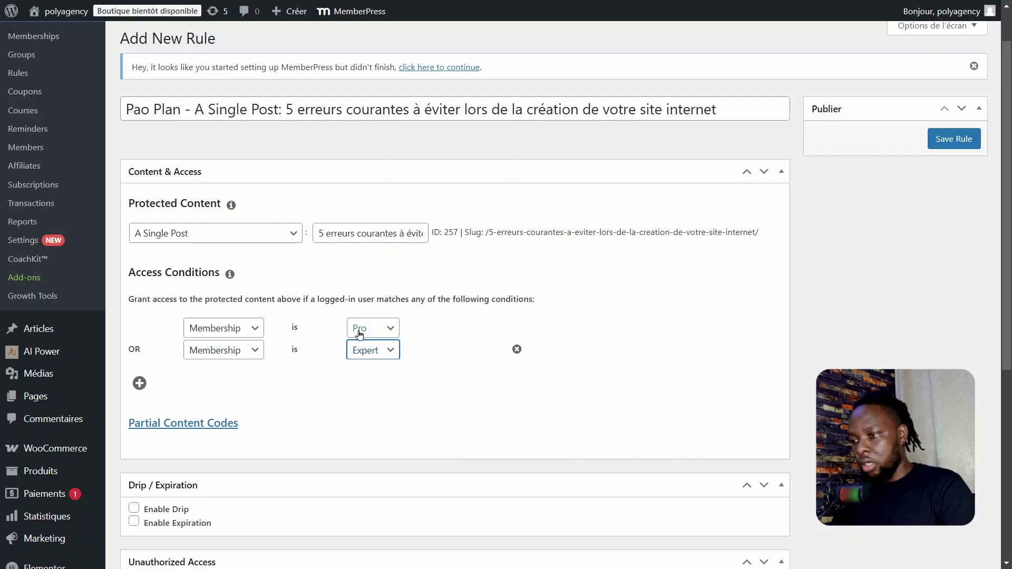
Check the protected post and membership conditions, and save the rule with its title prefix corrected to "Pro Plan - ".
left_click(484, 232)
left_click_drag(484, 231, 693, 226)
left_click(647, 228)
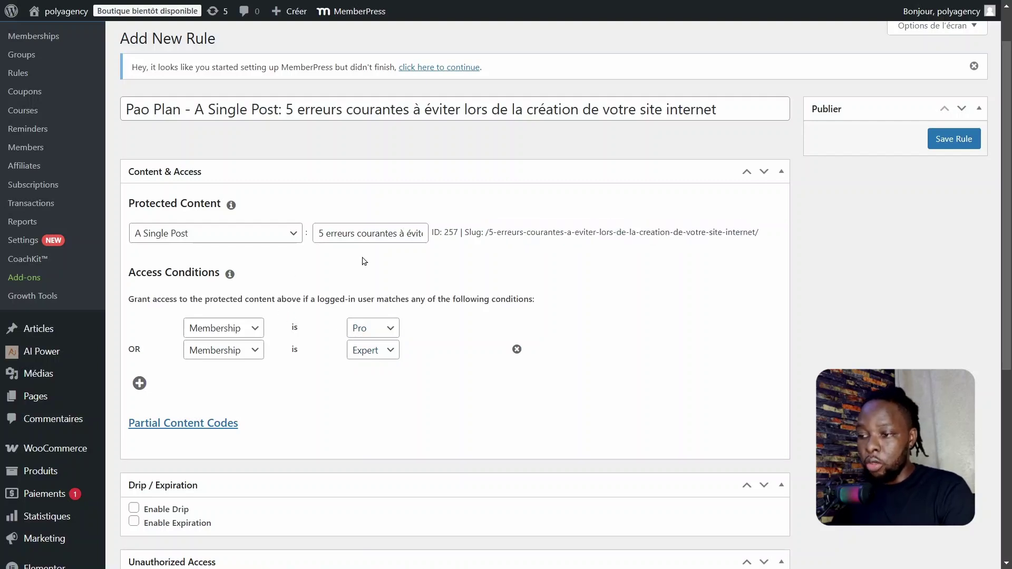
left_click(362, 332)
left_click(363, 331)
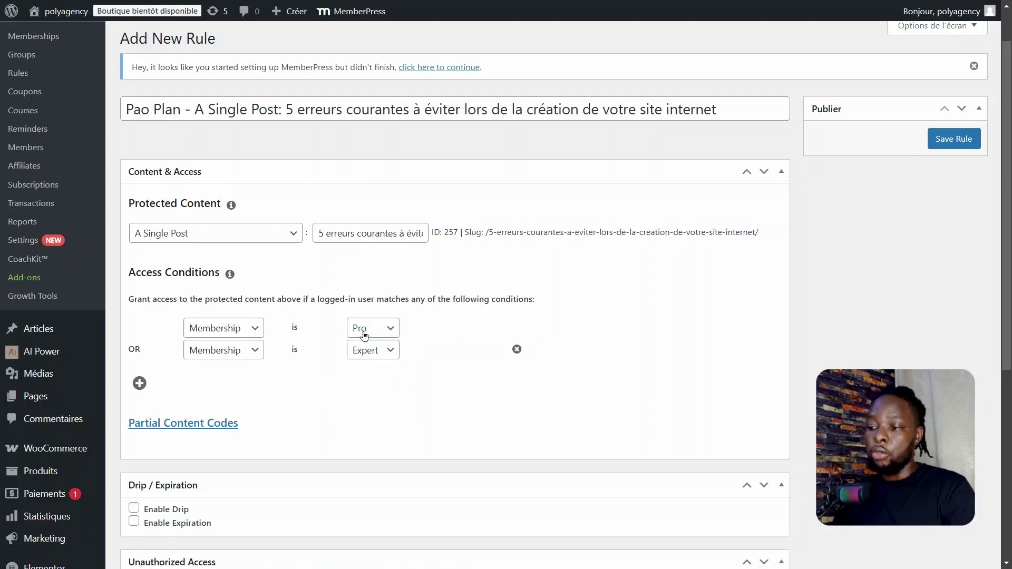
left_click(371, 351)
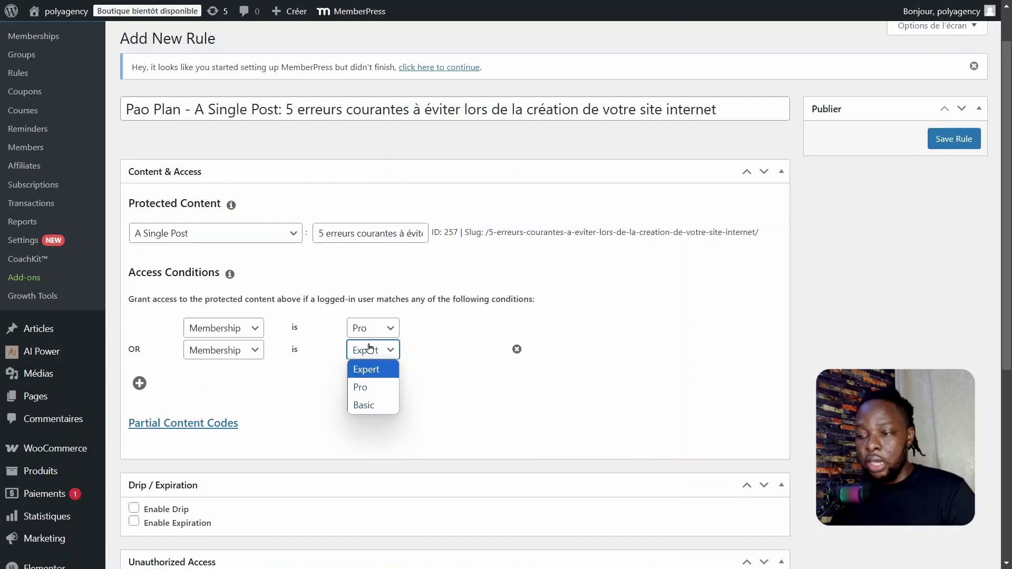
left_click(954, 139)
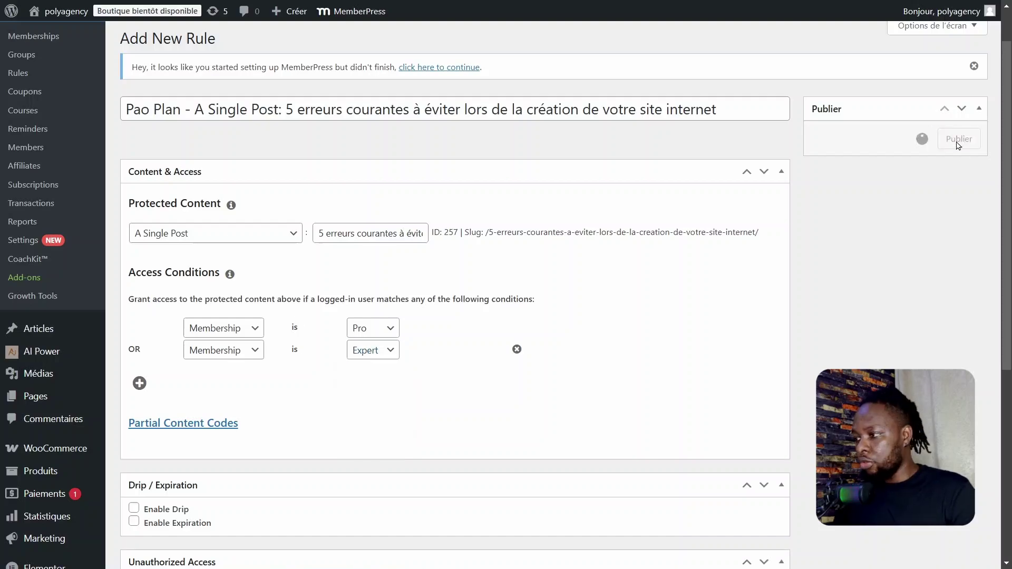
left_click_drag(1011, 194, 1010, 336)
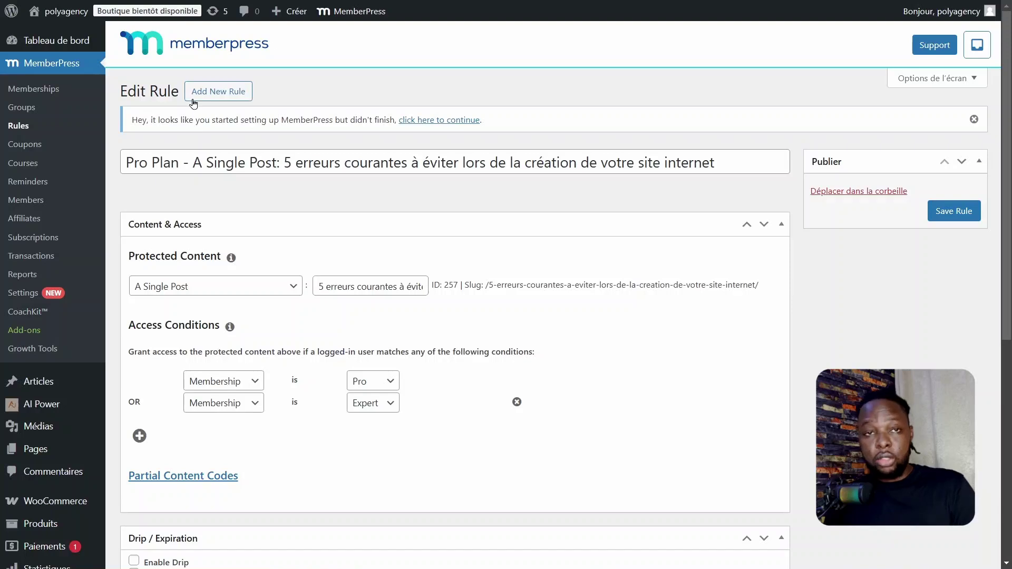
Start another new rule and set its access condition to Membership is Expert.
left_click(207, 92)
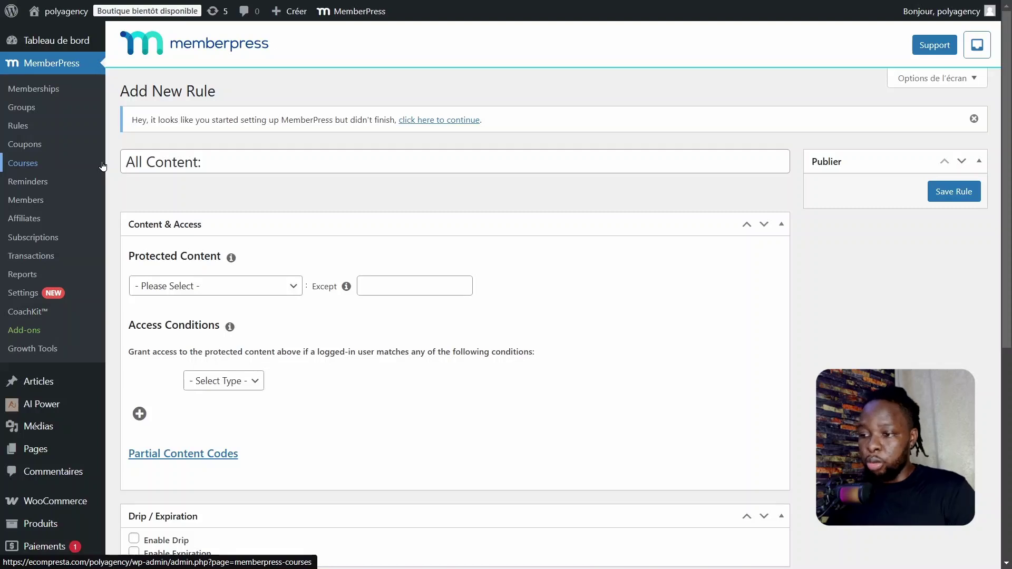
left_click(252, 381)
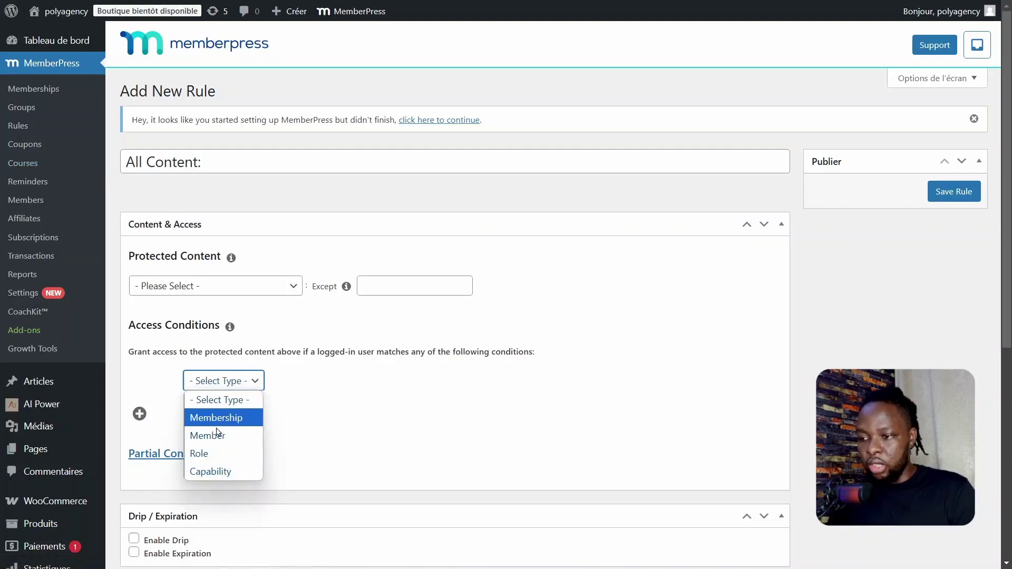
left_click(224, 419)
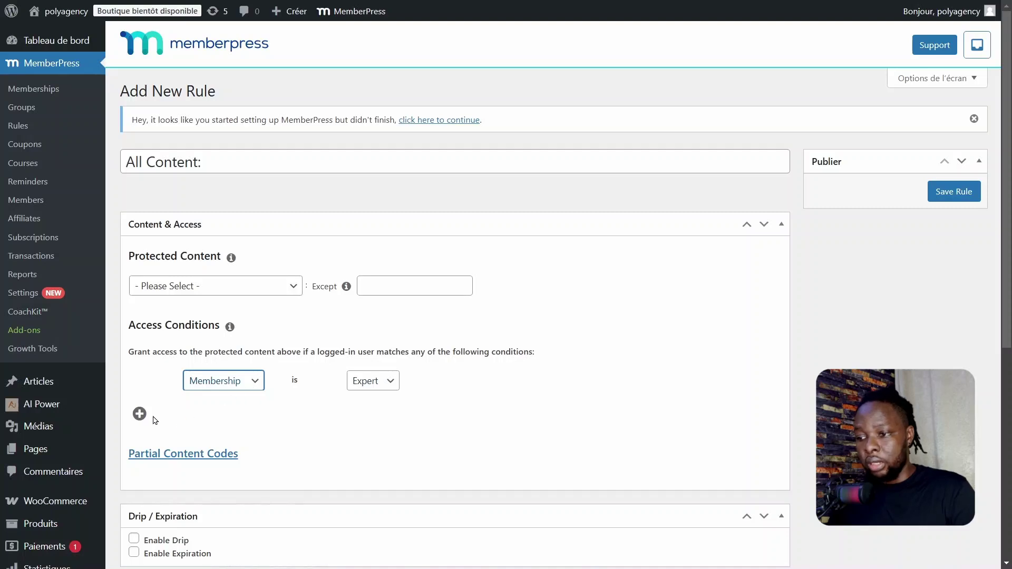
left_click(470, 384)
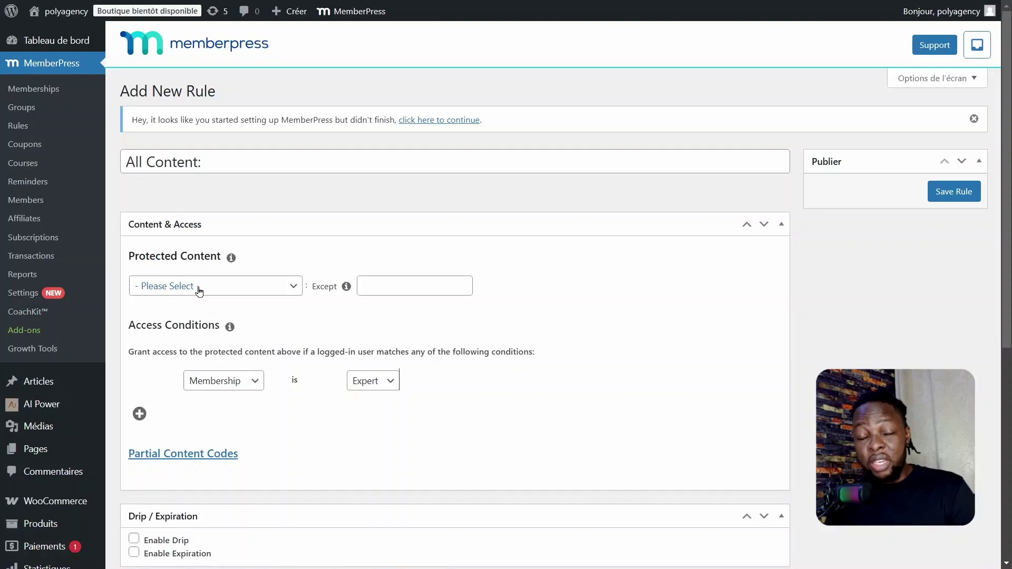
left_click(216, 382)
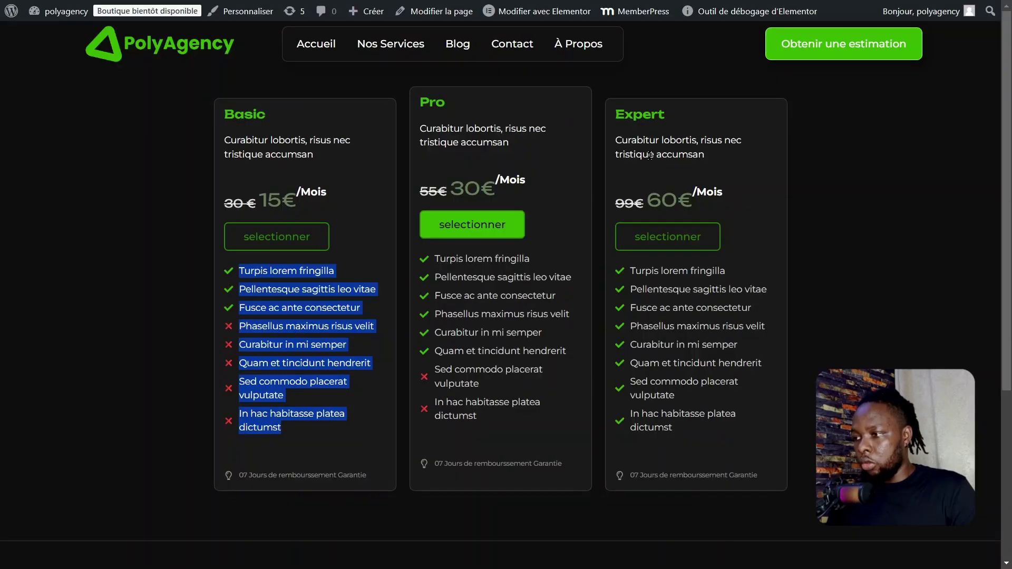
On the site's pricing page, compare the features included in the Basic and Pro plans.
left_click(635, 130)
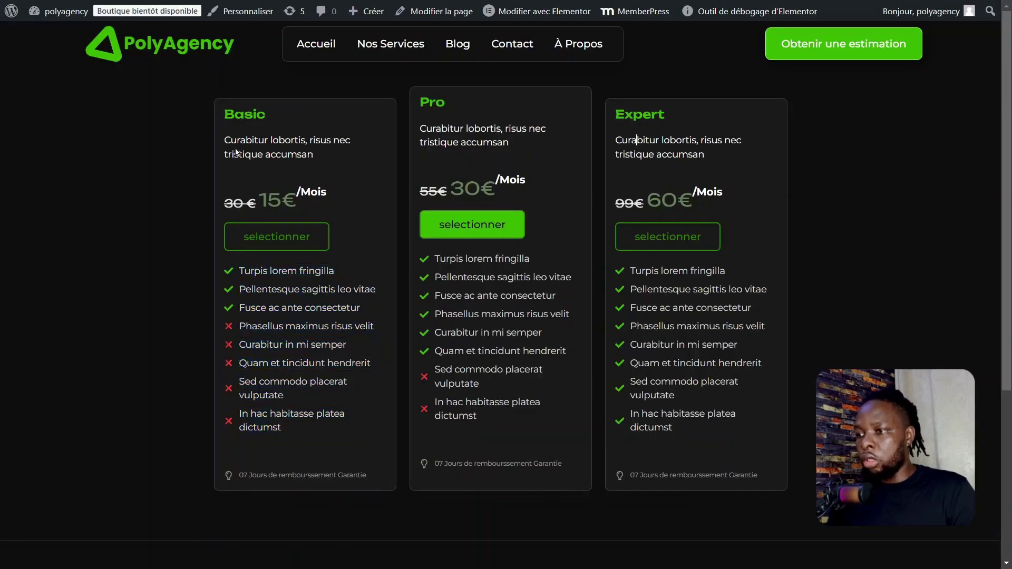
left_click_drag(237, 115, 357, 310)
left_click(283, 304)
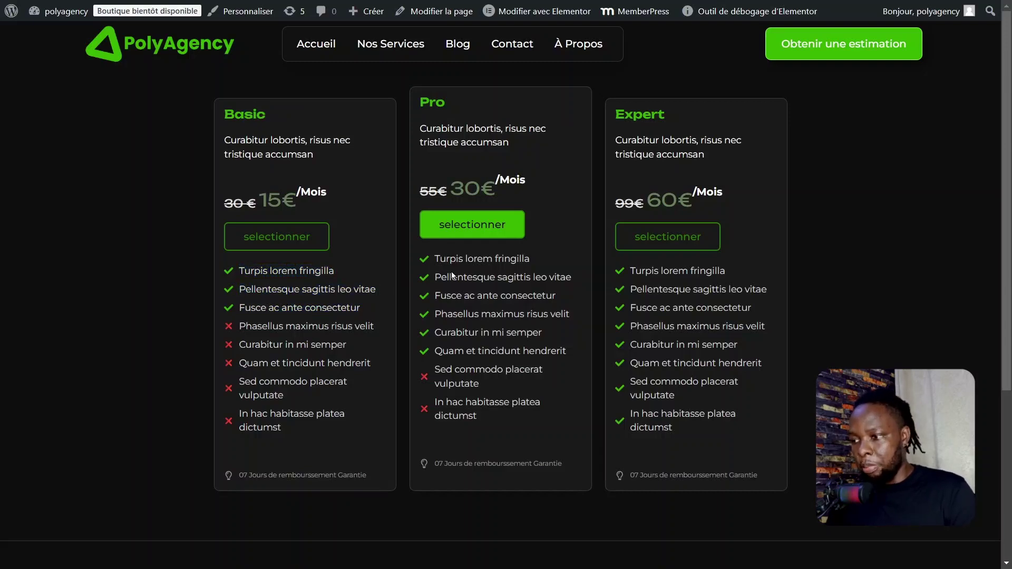
left_click_drag(436, 281, 465, 348)
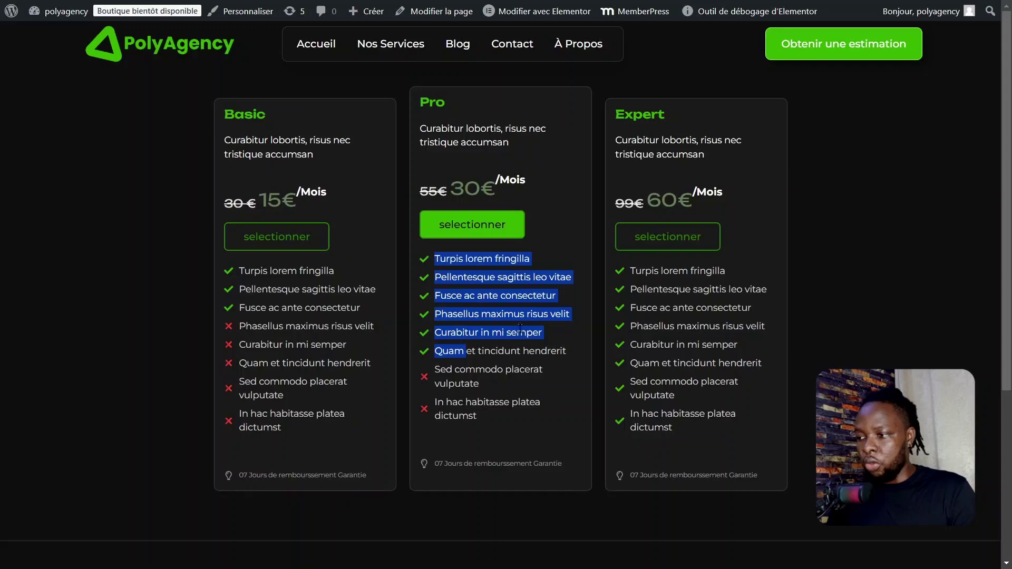
Review the Expert plan's features, and set the rule's protected content to the single post "Refonte de site web : quand et pourquoi mettre votre site à jour ?".
left_click_drag(629, 271, 674, 431)
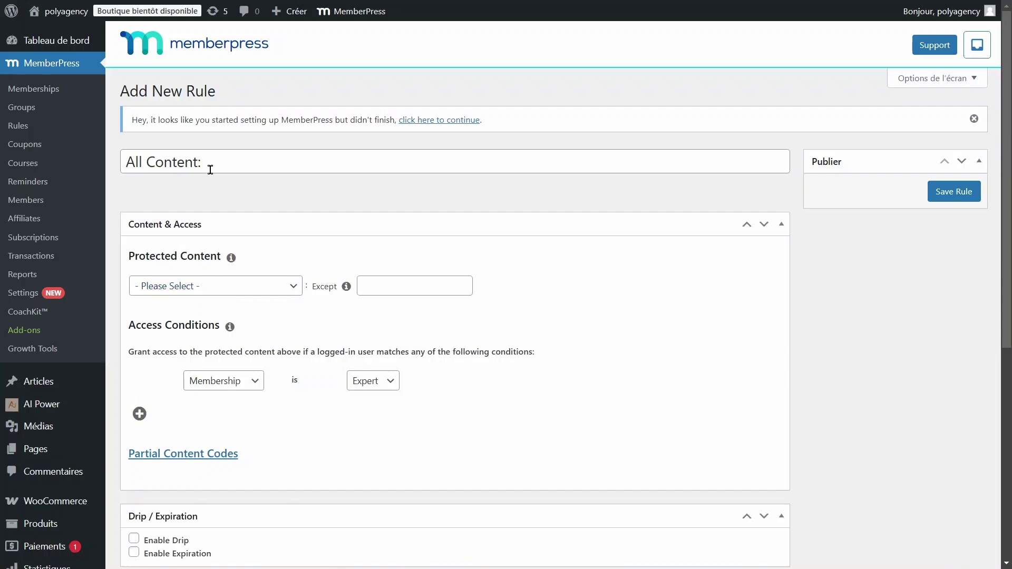
left_click_drag(237, 162, 3, 162)
left_click(203, 287)
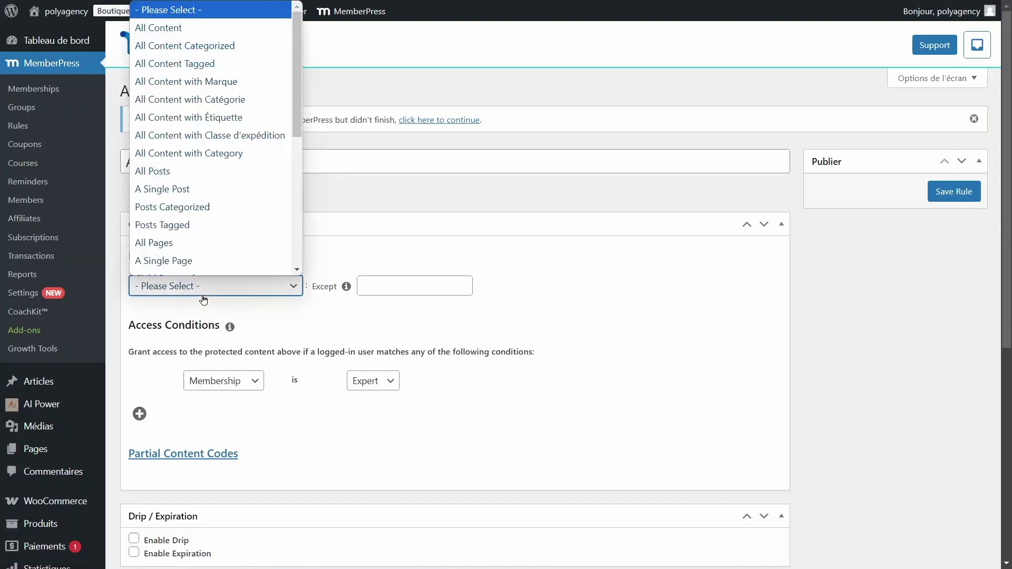
left_click(200, 164)
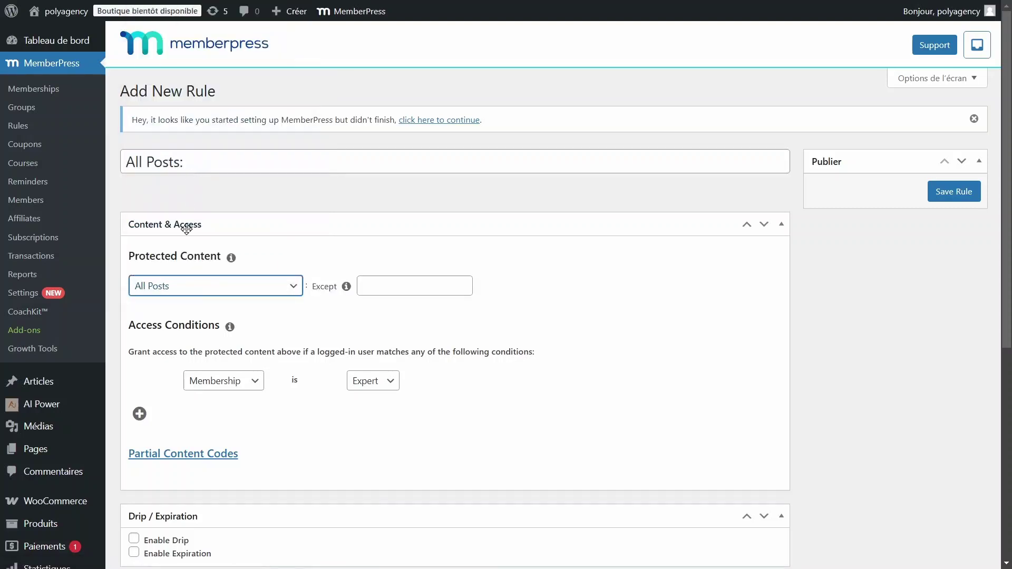
left_click(203, 286)
scroll(203, 284, "down", 1)
left_click(197, 180)
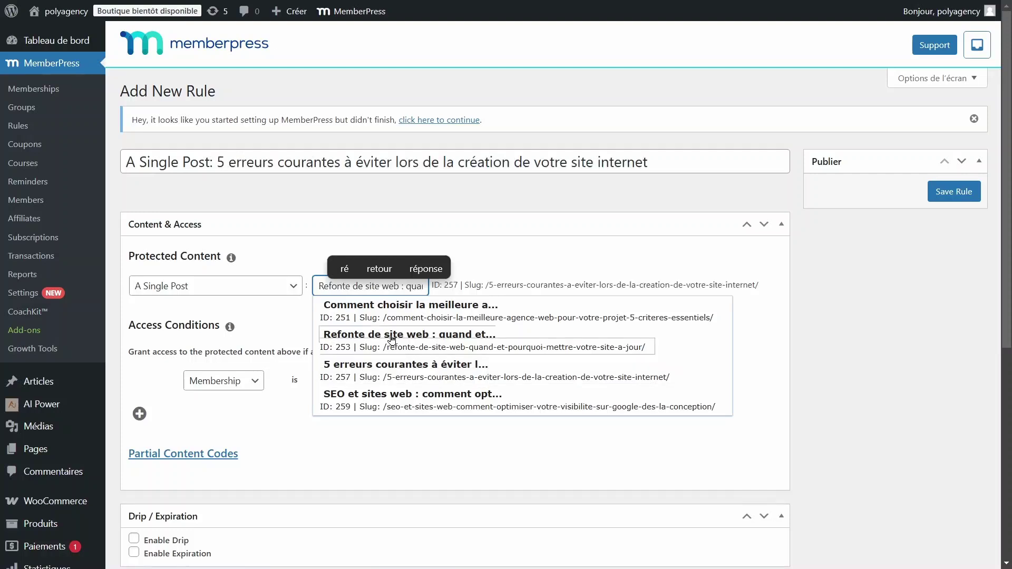
left_click(365, 342)
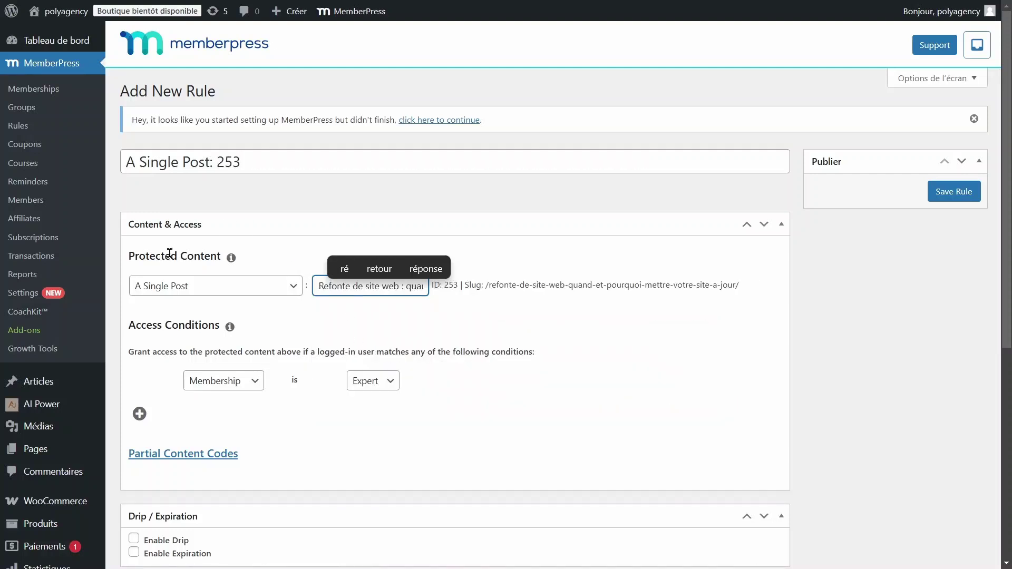
left_click(492, 316)
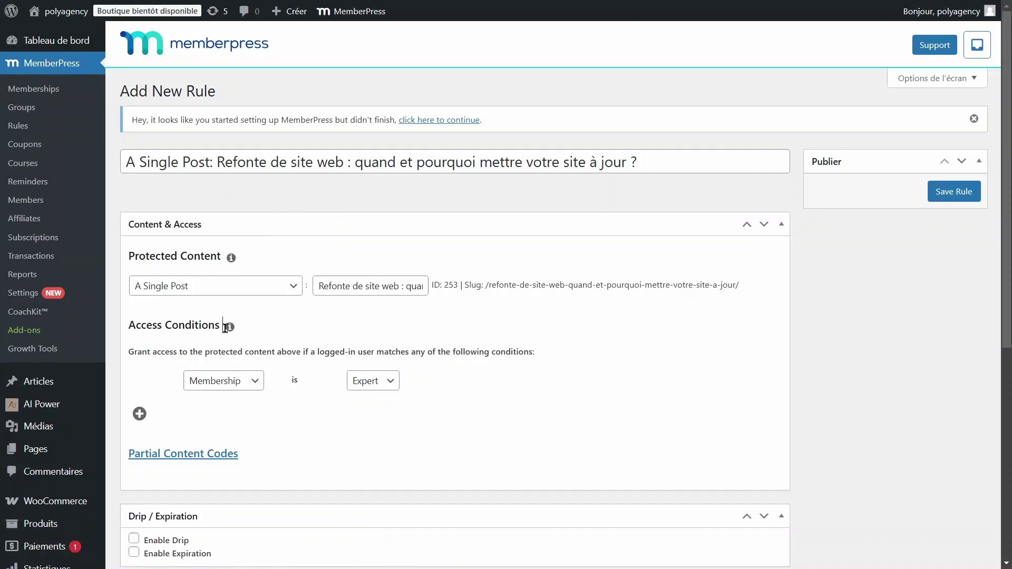
Keep Membership is Expert as the only access condition, and save the rule with its title prefixed "Expert Plan - ".
left_click(232, 390)
left_click(230, 384)
left_click(359, 386)
left_click(348, 397)
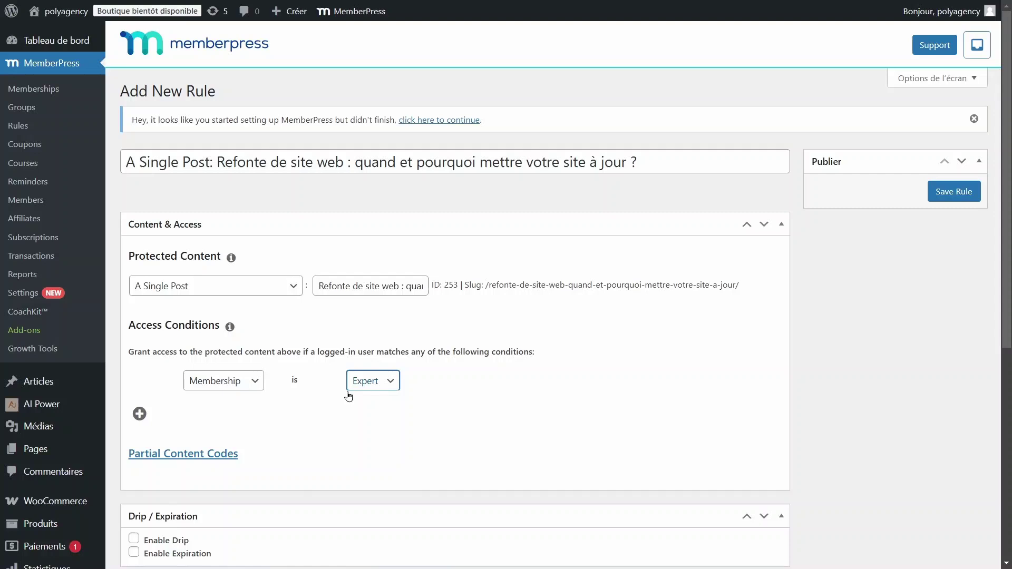
left_click(138, 414)
scroll(319, 277, "down", 7)
left_click(934, 191)
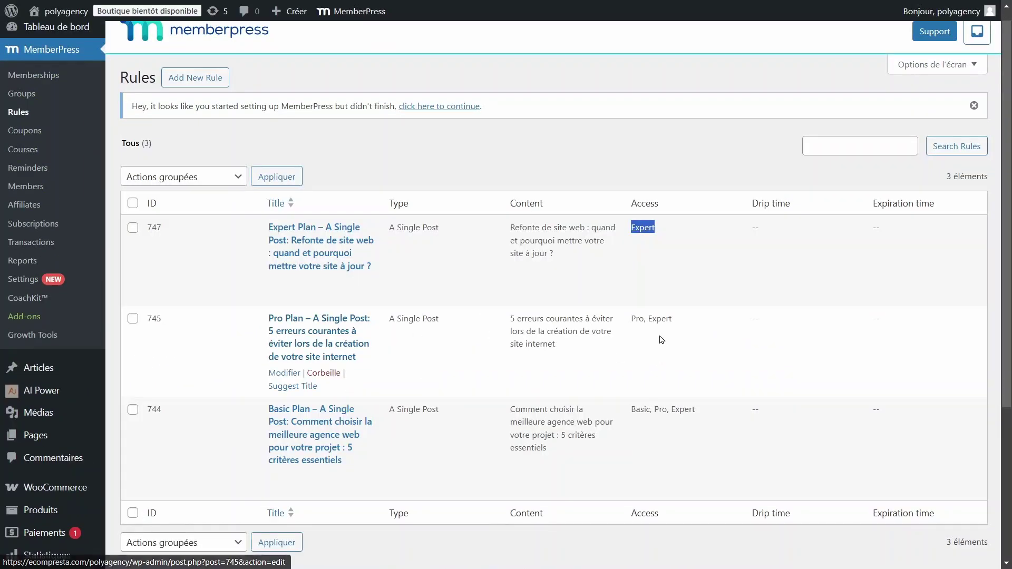
Review the rules list, checking which memberships have access to the Expert, Pro and Basic plan posts.
left_click_drag(631, 320, 680, 324)
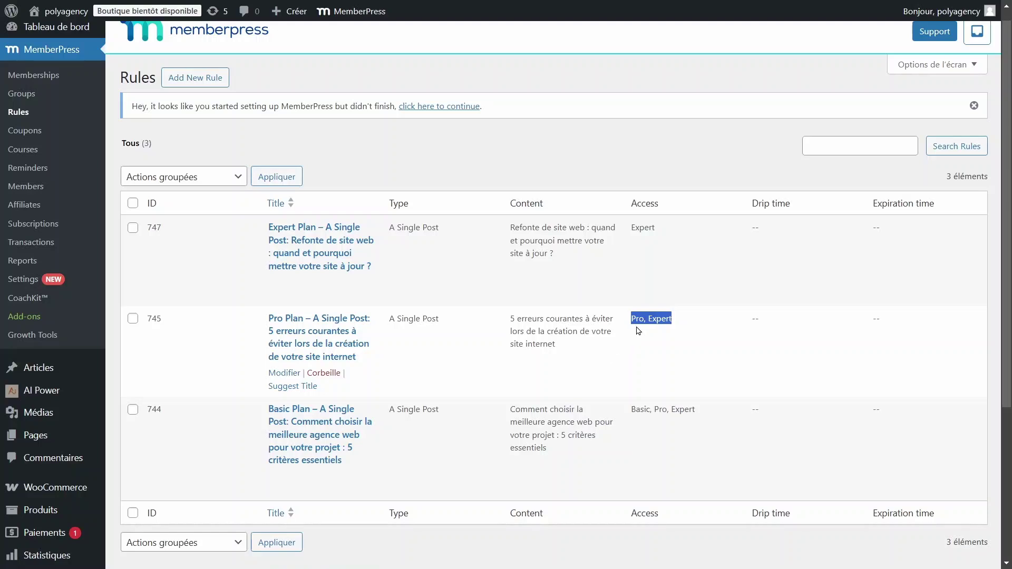
left_click(249, 424)
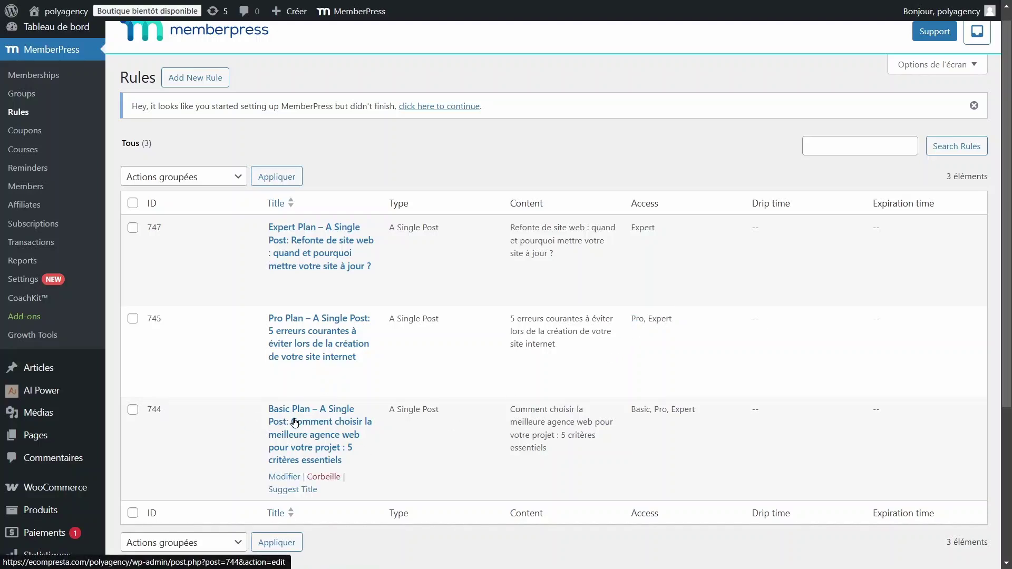
double_click(642, 409)
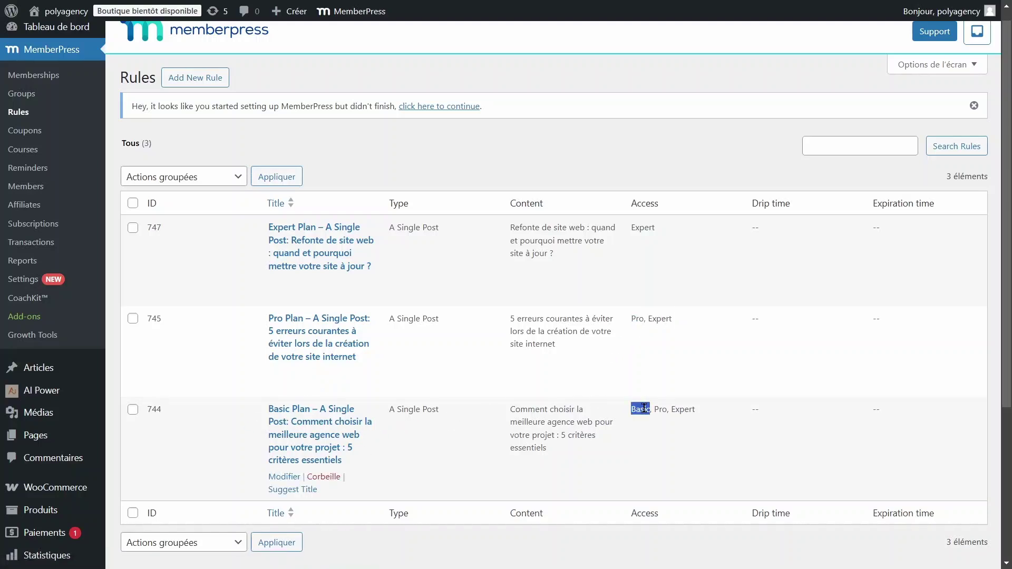
double_click(659, 409)
double_click(692, 406)
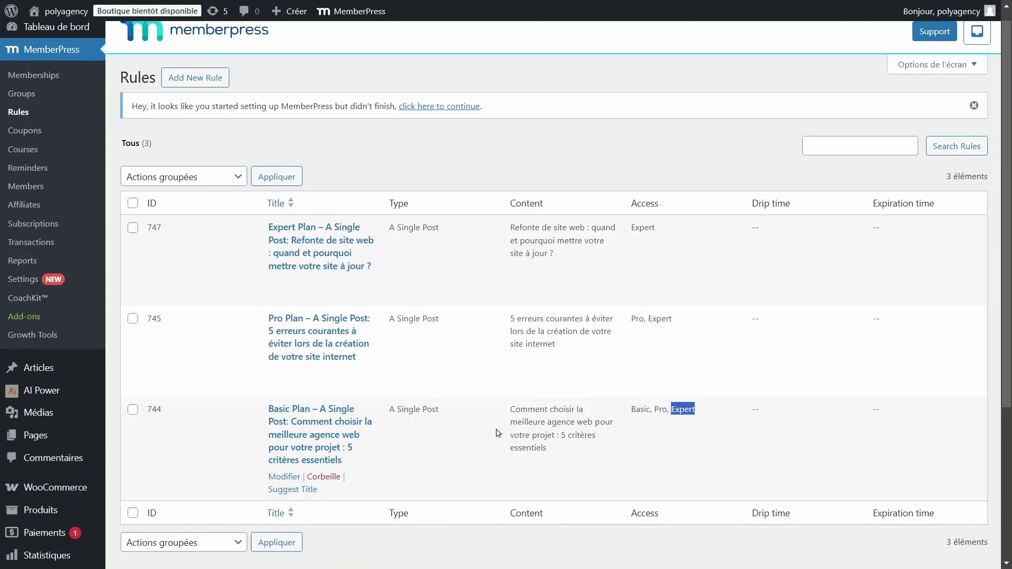
scroll(689, 403, "down", 2)
scroll(571, 301, "up", 2)
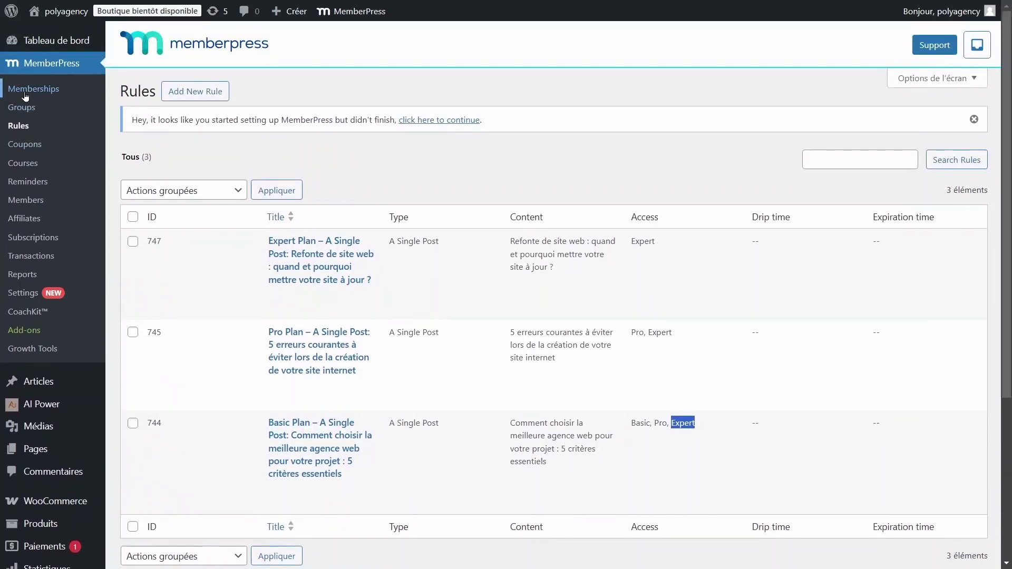
Copy the Basic membership's registration URL from the memberships list, and open the site's pricing page for editing in Elementor.
left_click(24, 89)
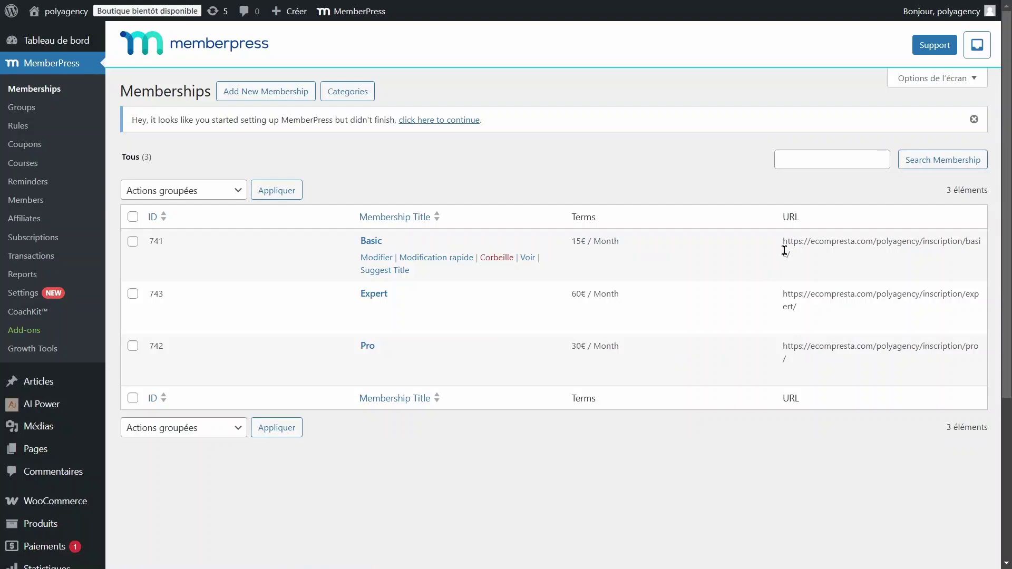
left_click_drag(781, 248, 795, 255)
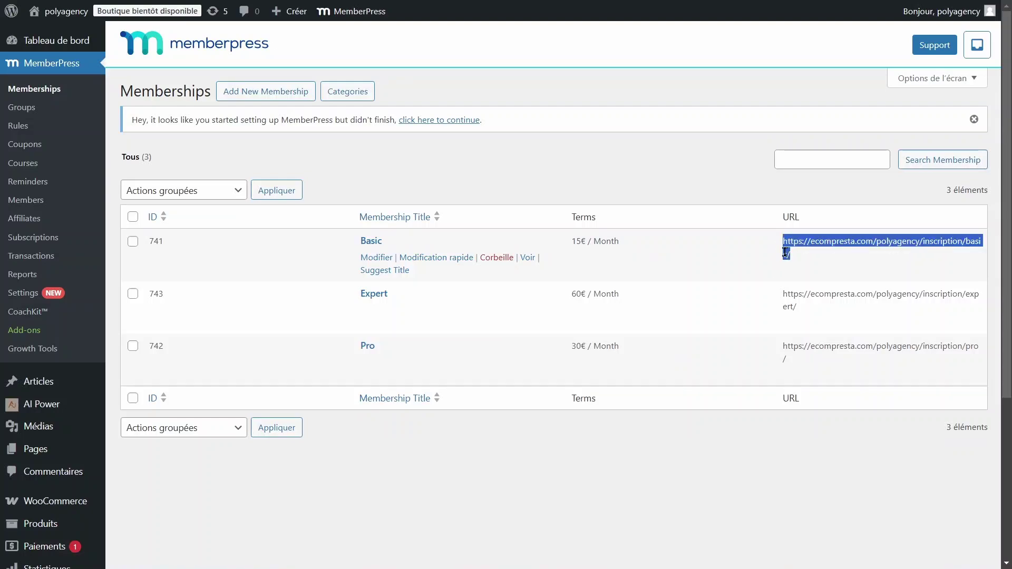
key("ctrl+Tab")
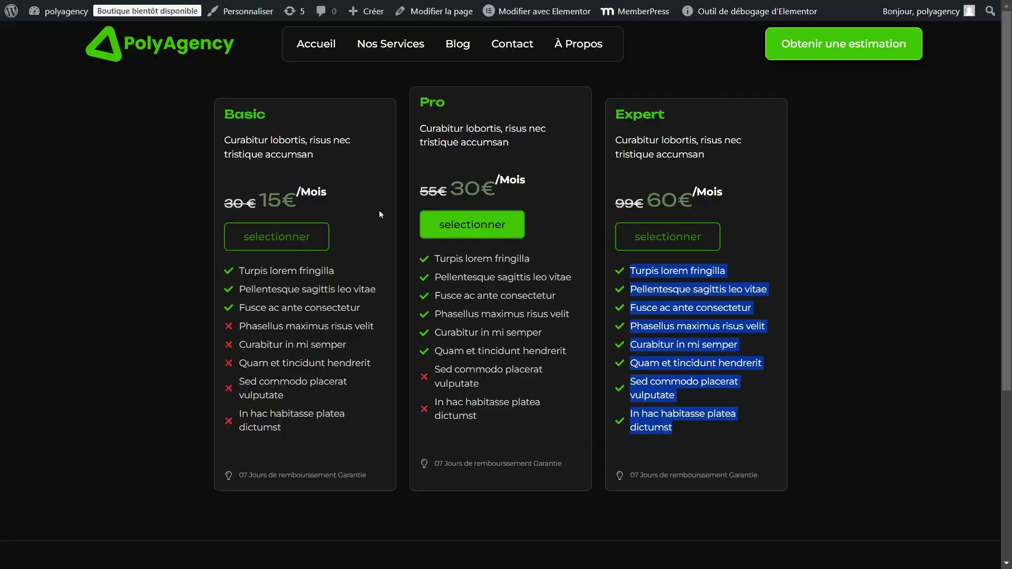
left_click(903, 180)
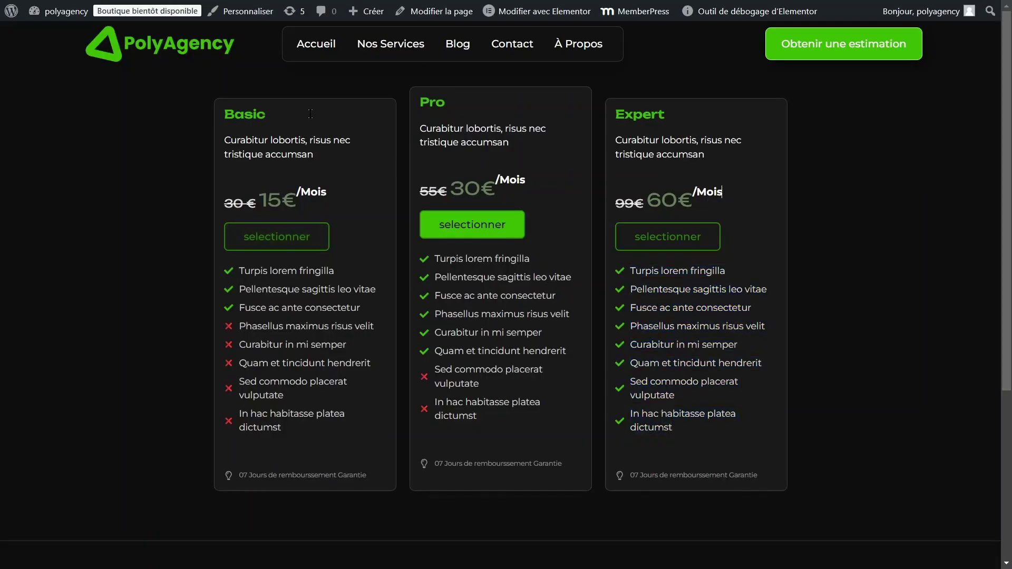
mouse_move(500, 16)
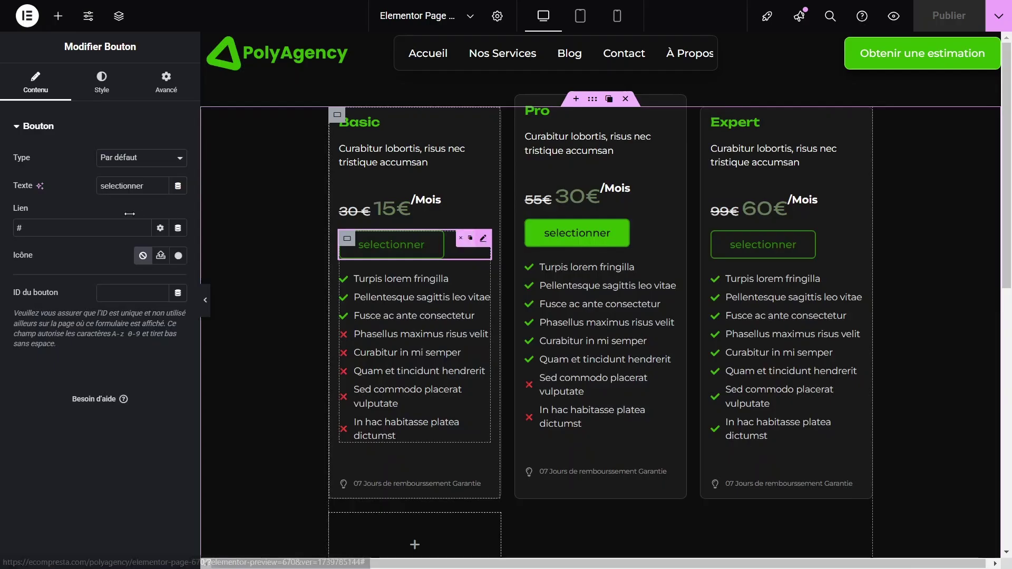
Link the Basic plan's button to the copied inscription/basic/ URL, make it open in a new window, and publish the page.
left_click_drag(47, 228, 2, 228)
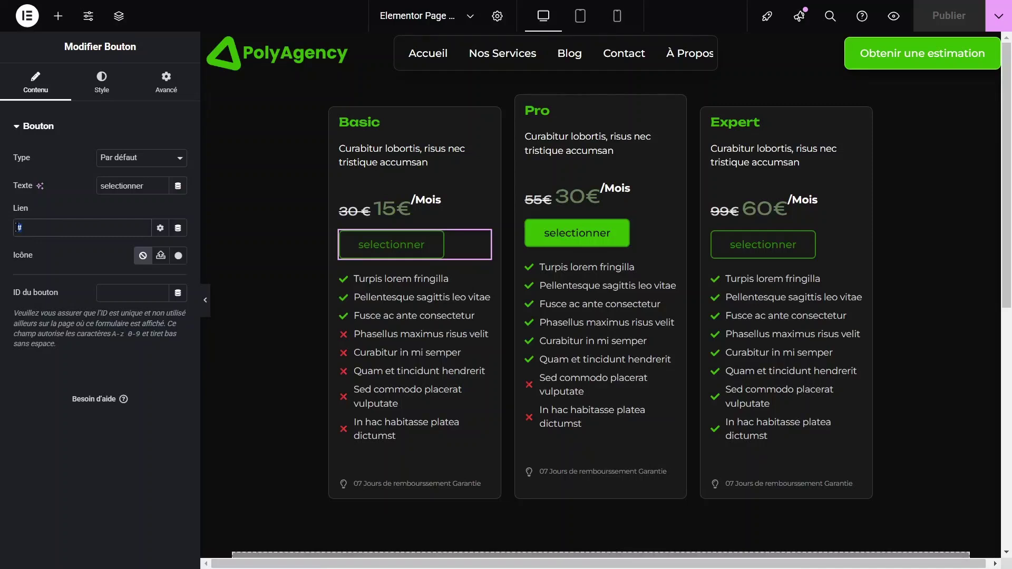
key("ctrl+v")
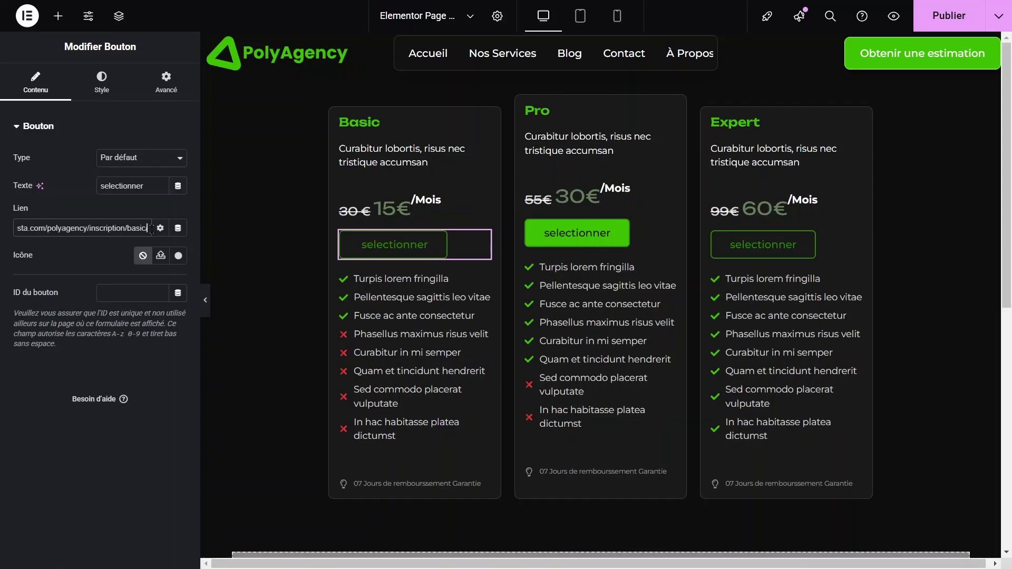
left_click(161, 228)
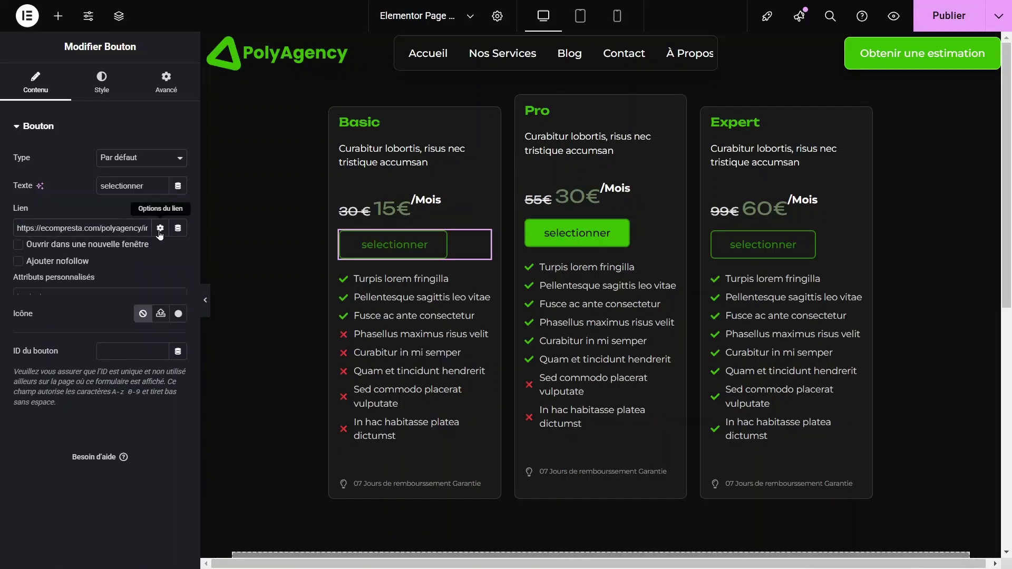
left_click(48, 251)
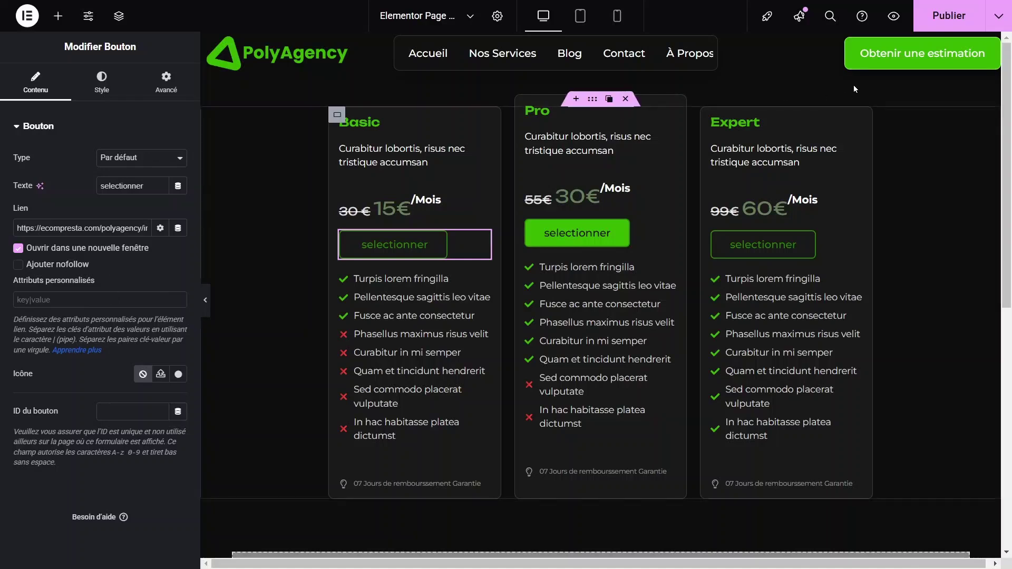
left_click(944, 25)
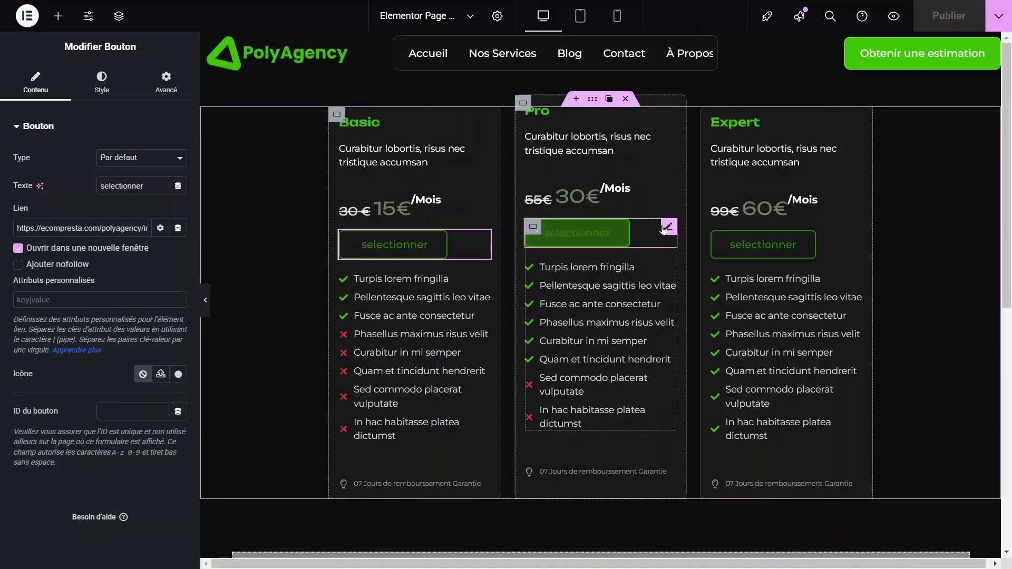
left_click(605, 239)
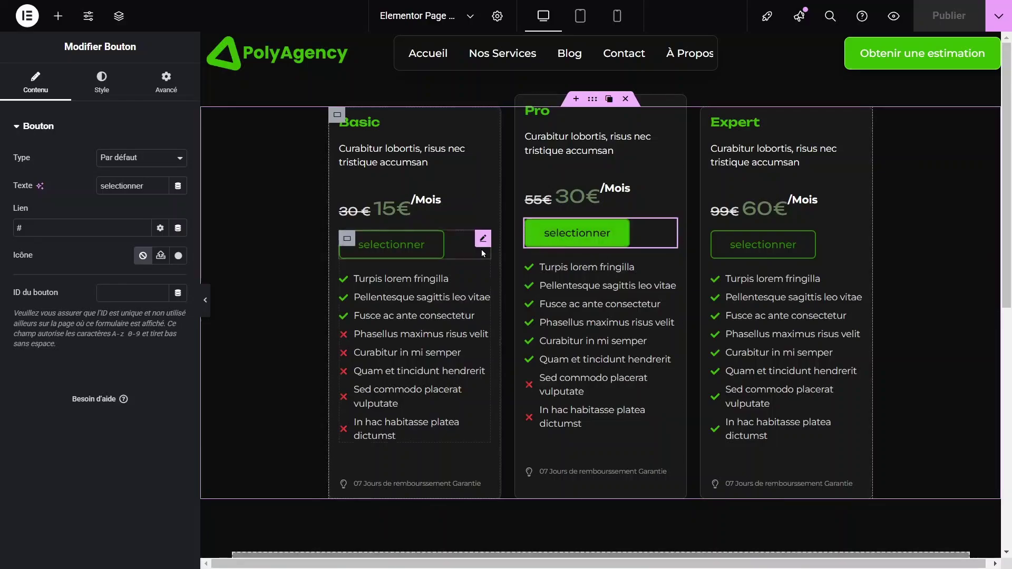
left_click_drag(783, 294, 805, 311)
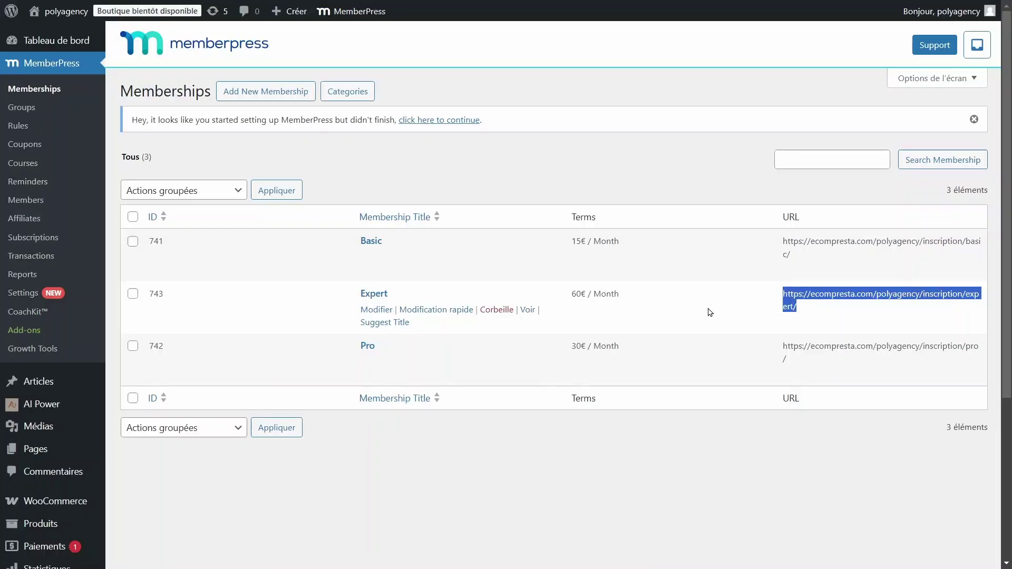
left_click(782, 348)
left_click_drag(781, 348, 795, 363)
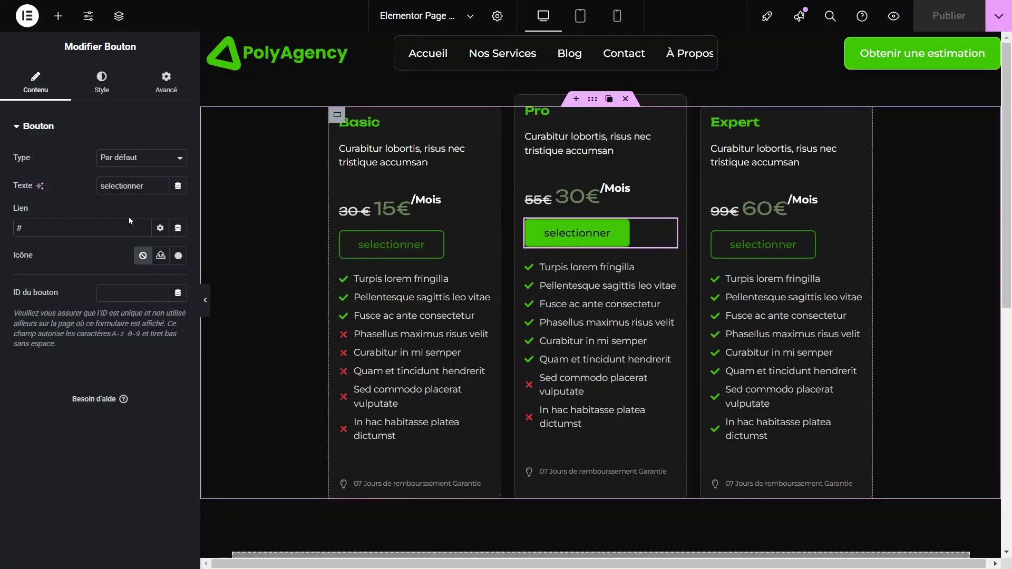
left_click(48, 219)
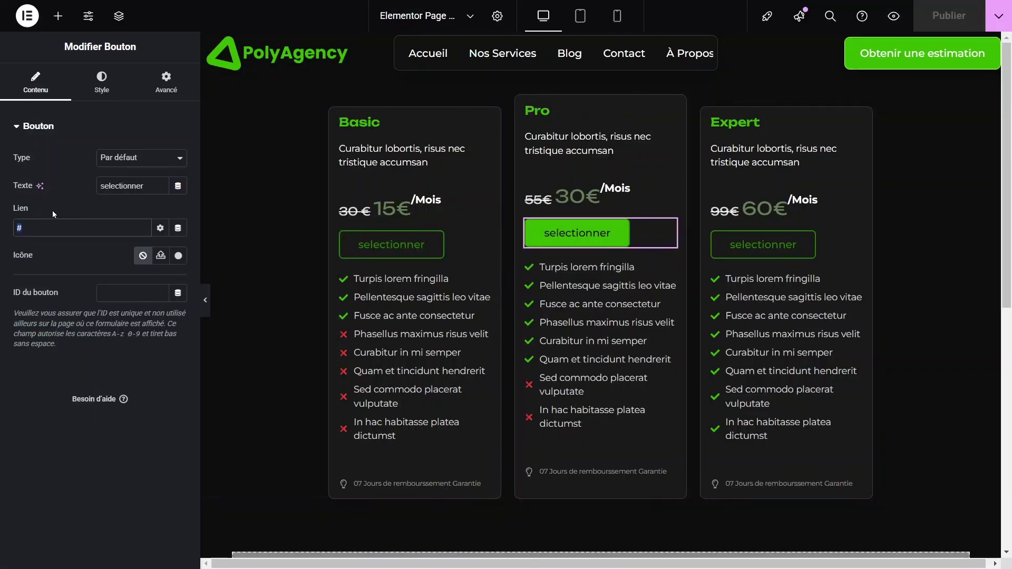
key("ctrl+v")
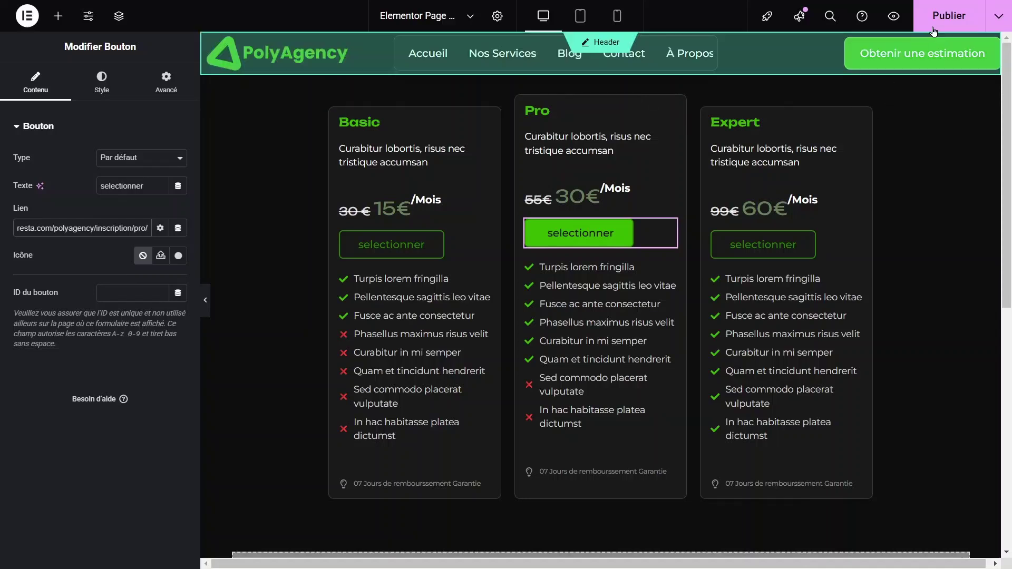
key("ctrl+s")
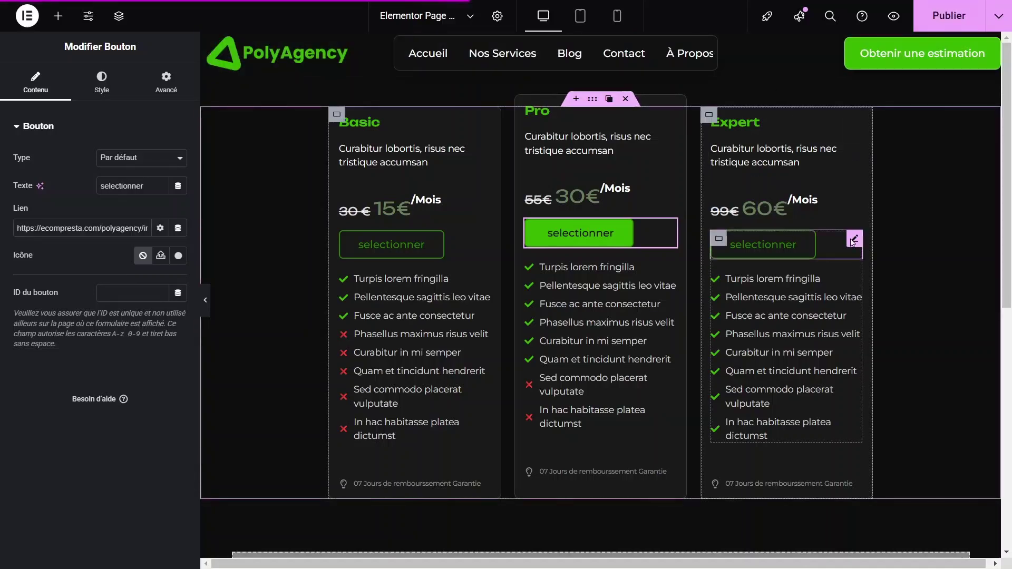
left_click(859, 240)
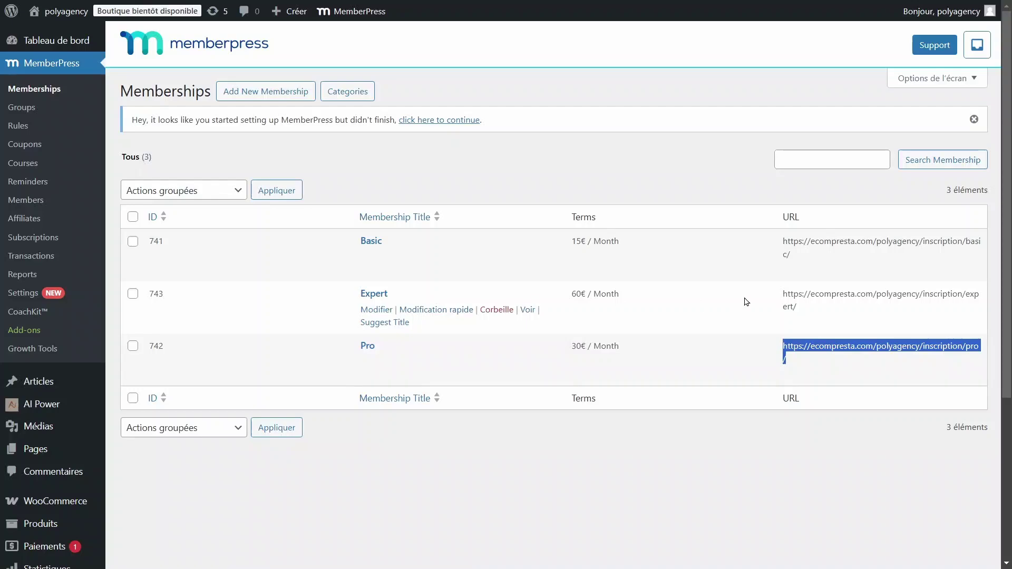
left_click_drag(780, 300, 801, 307)
key("ctrl+c")
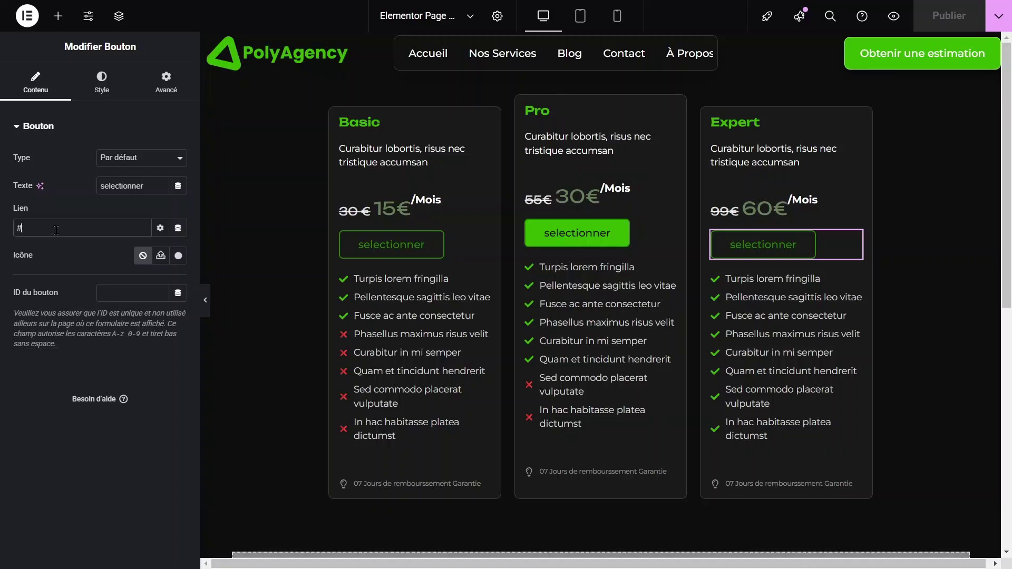
key("BackSpace")
key("ctrl+v")
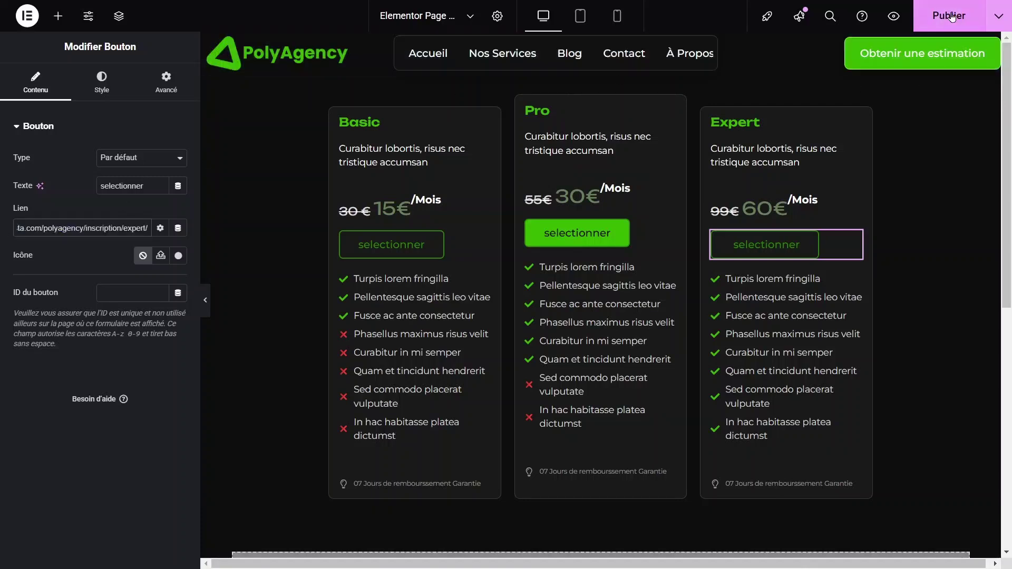
left_click(952, 16)
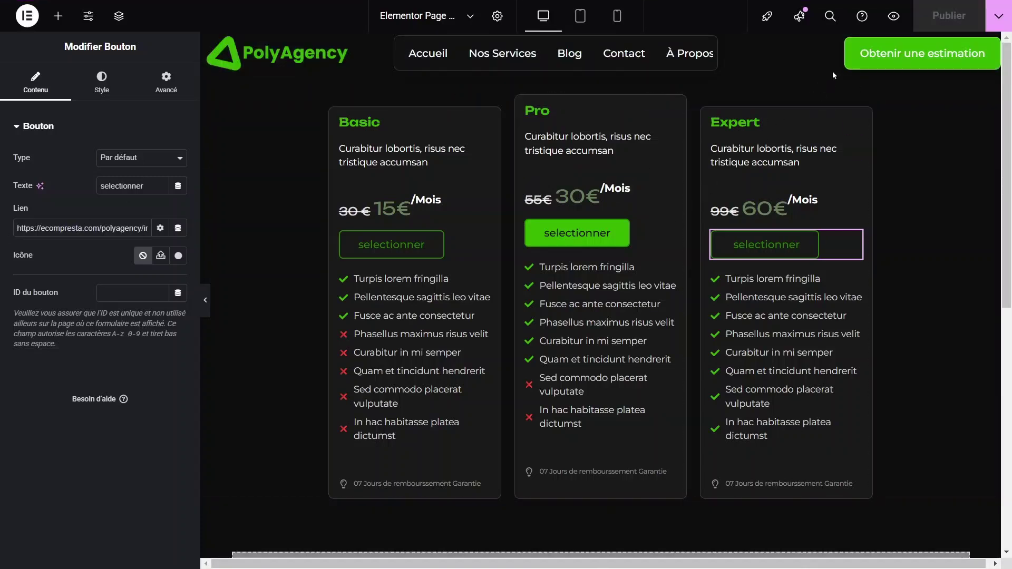
Preview the published pricing page and follow the Basic plan's selection button to its registration page.
left_click(894, 17)
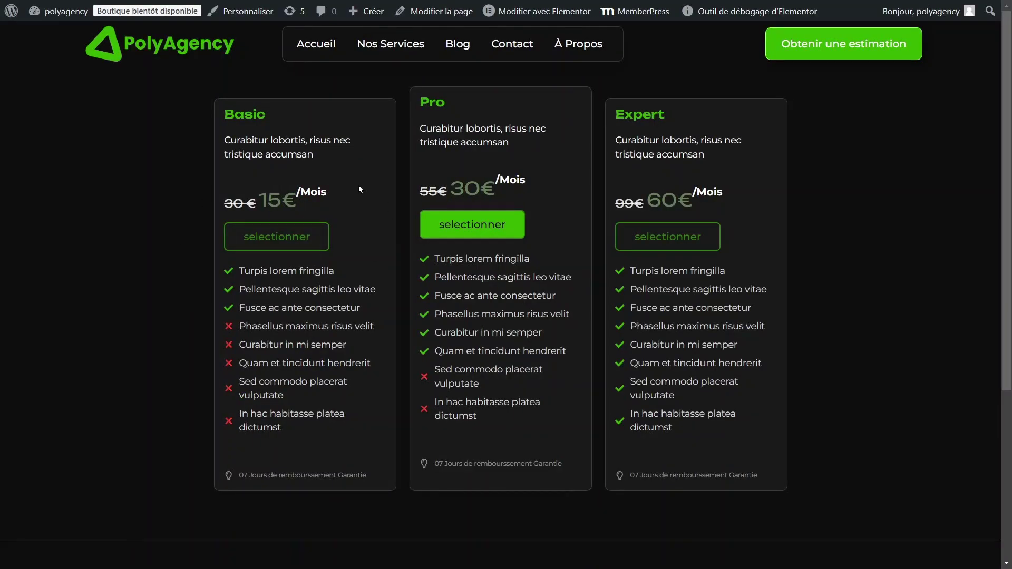
left_click(281, 241)
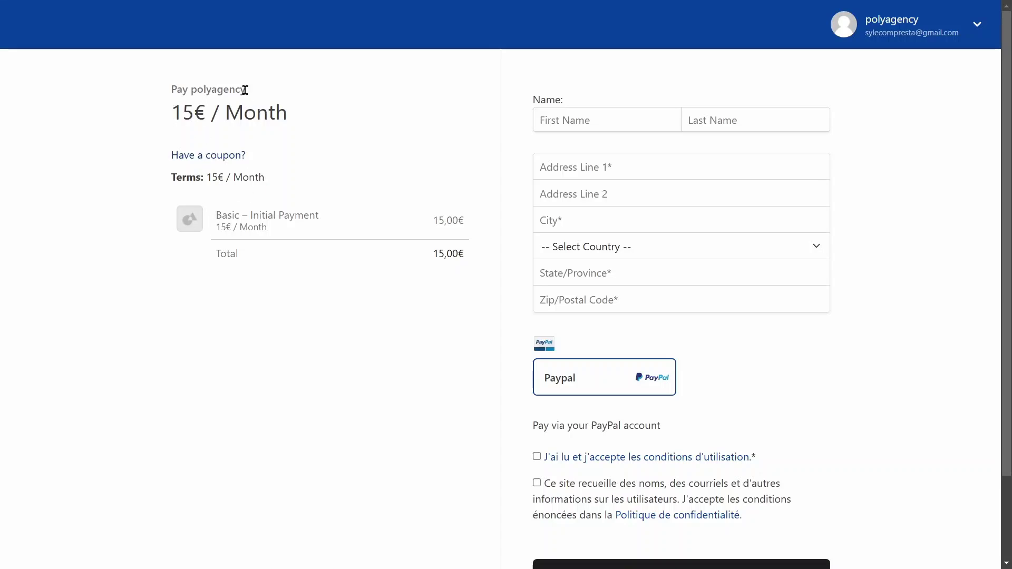
Examine the Basic plan's payment summary on the registration page, including its price and terms, and reveal the coupon code field.
left_click_drag(172, 106, 311, 117)
left_click_drag(177, 88, 258, 93)
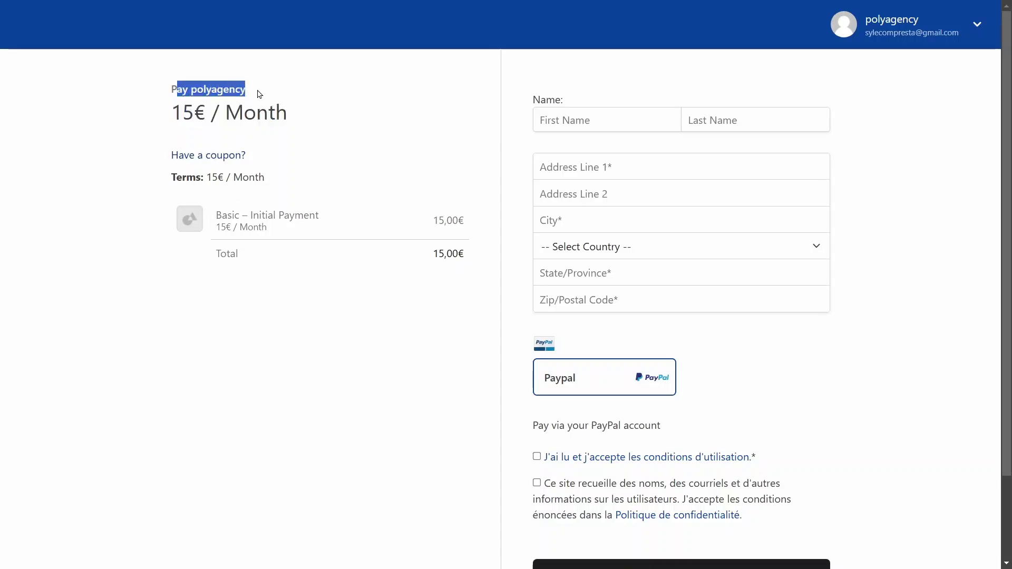
left_click(189, 122)
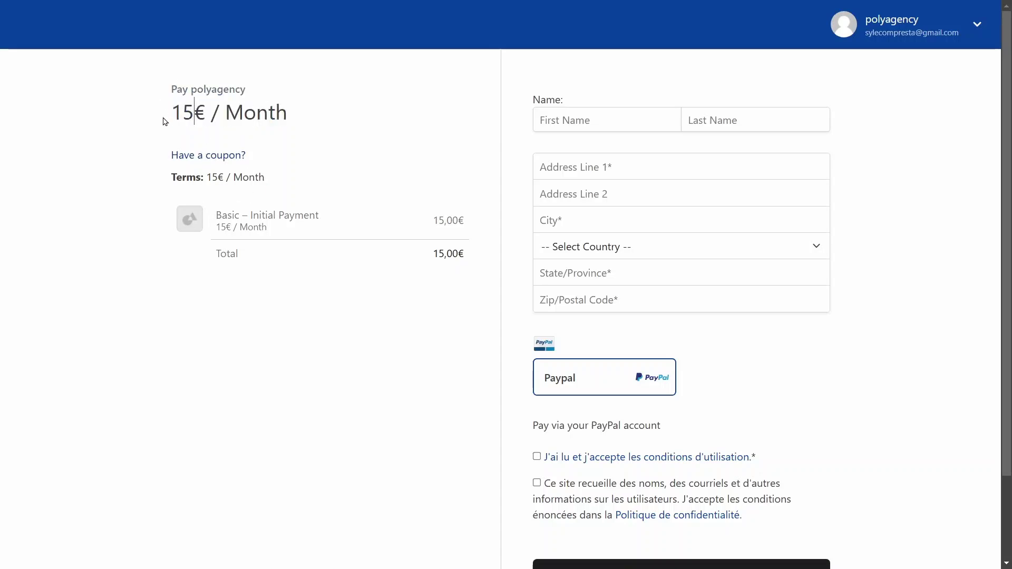
left_click(206, 157)
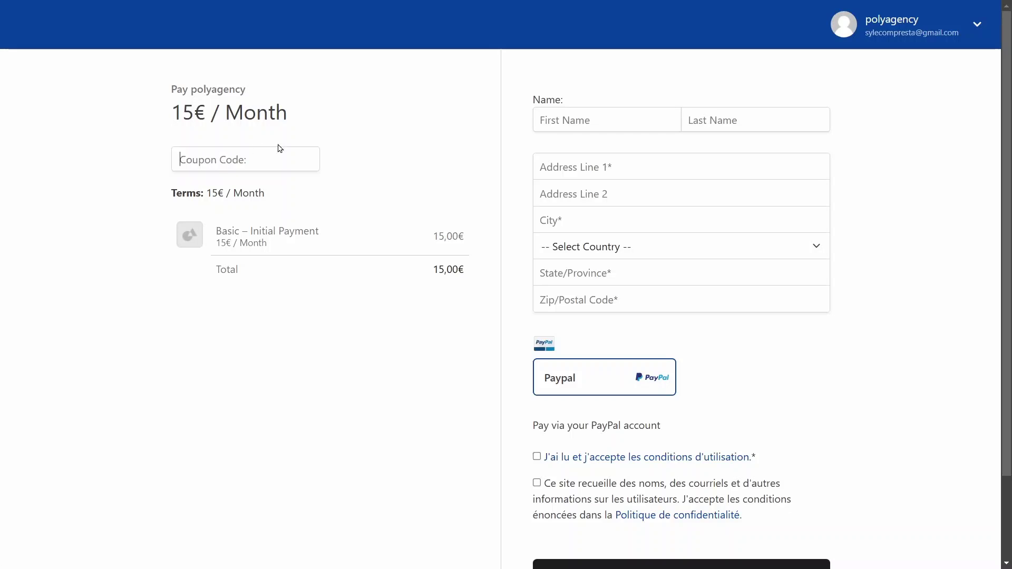
left_click(232, 166)
left_click_drag(170, 112, 316, 115)
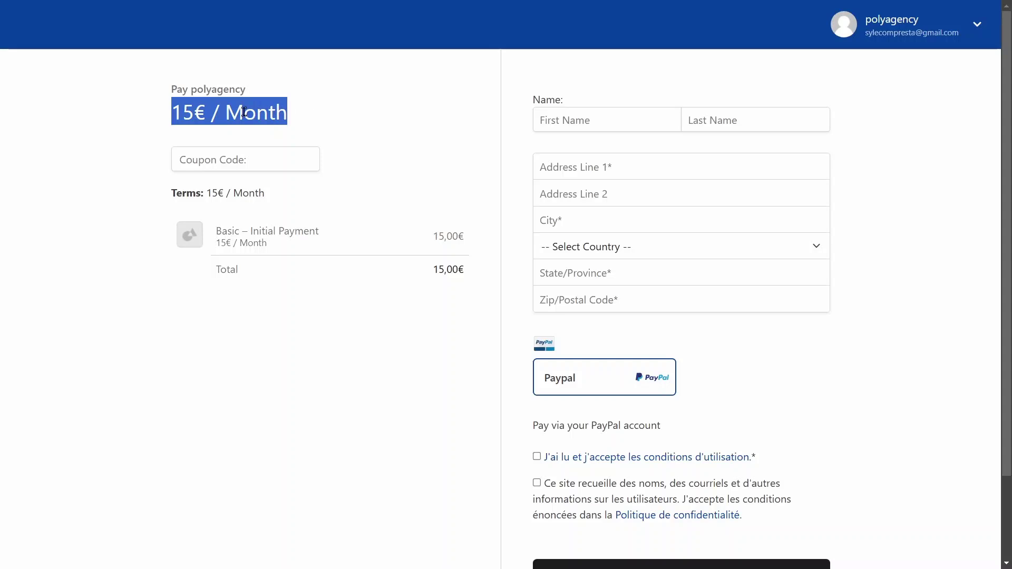
left_click_drag(265, 232, 315, 232)
scroll(1008, 199, "down", 1)
scroll(662, 244, "down", 1)
scroll(646, 178, "up", 2)
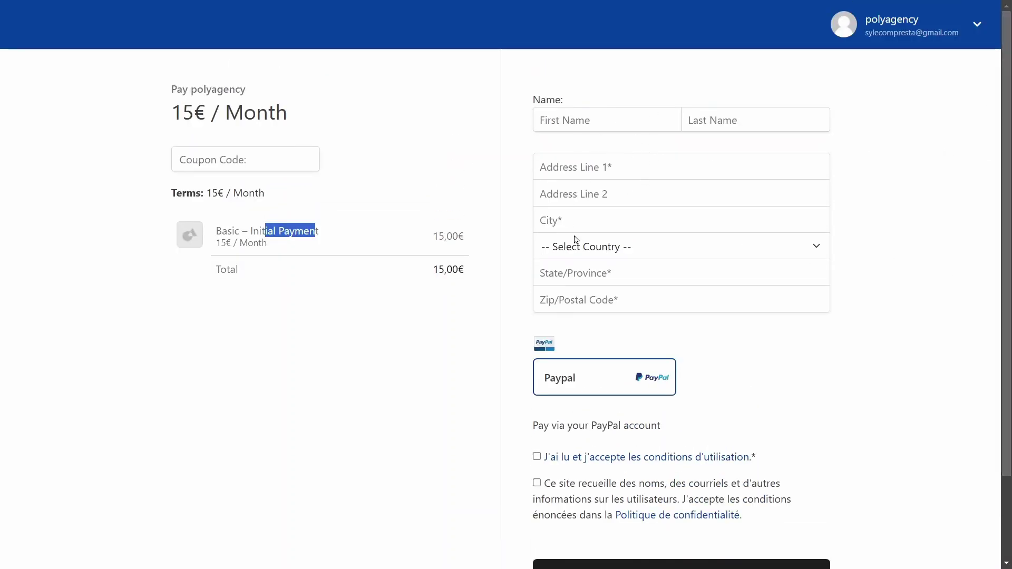
Accept both the terms of use and the privacy policy conditions on the Basic registration form.
scroll(607, 244, "down", 2)
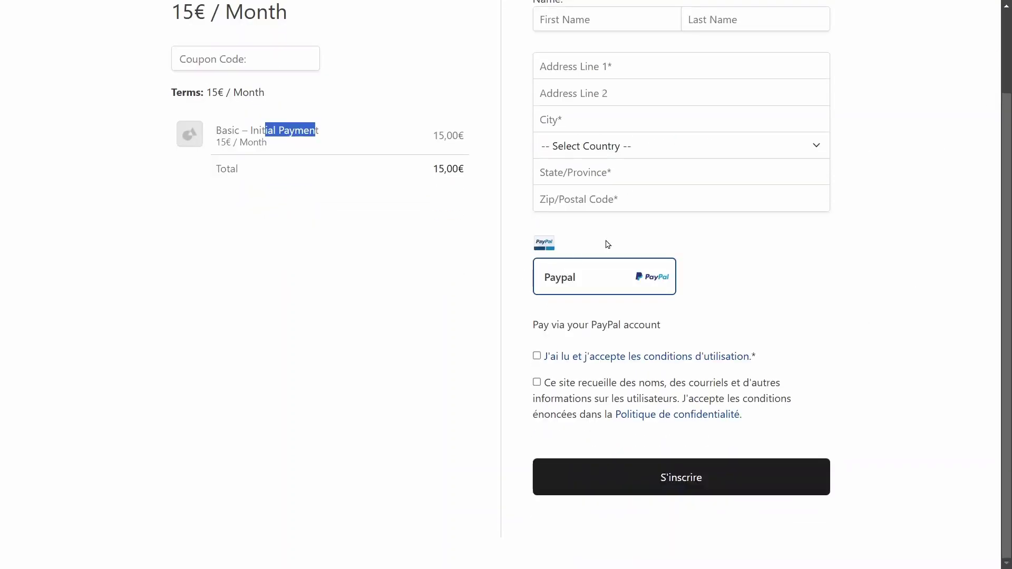
left_click(537, 356)
left_click(537, 382)
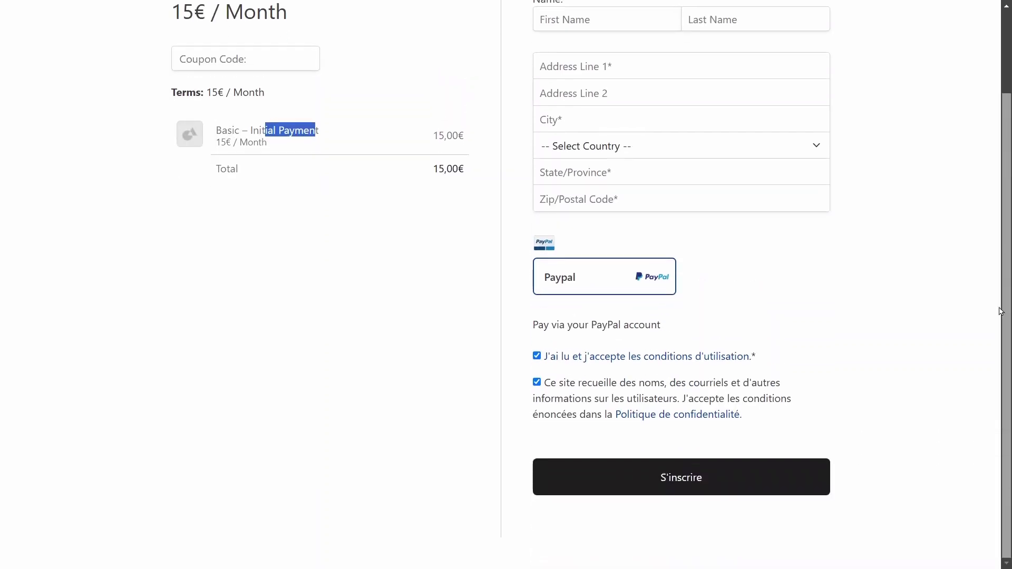
scroll(310, 314, "up", 2)
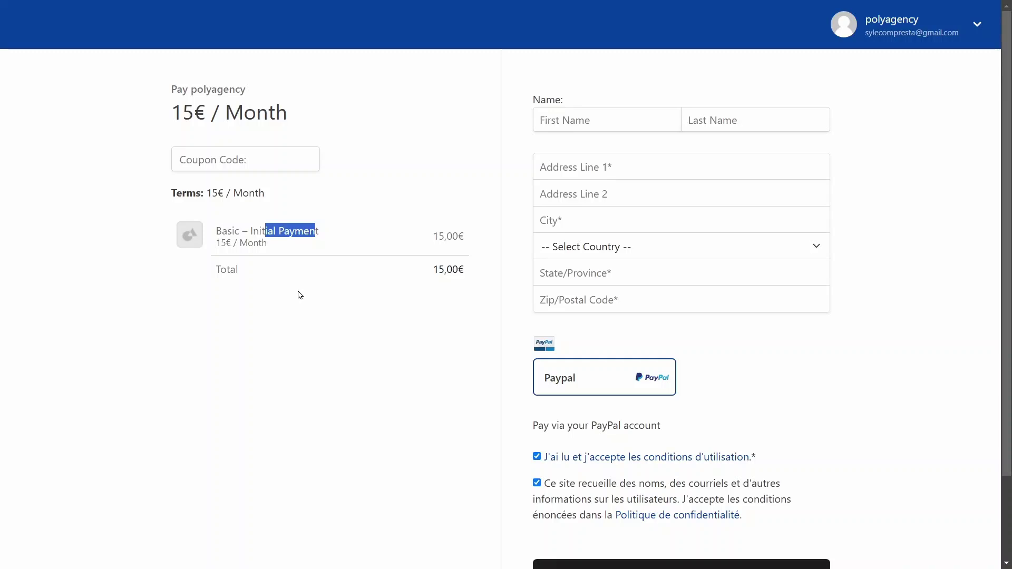